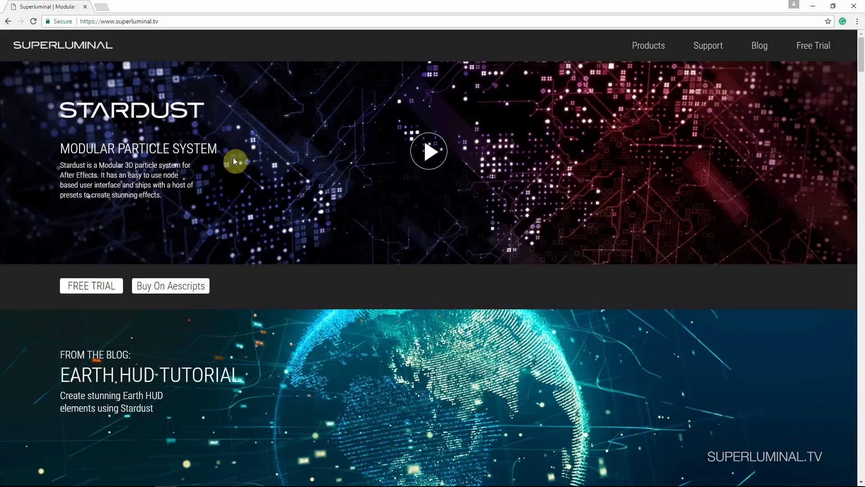
- Play the Stardust promo video on the Superluminal website
{"action": "left_click", "coordinate": [431, 150]}
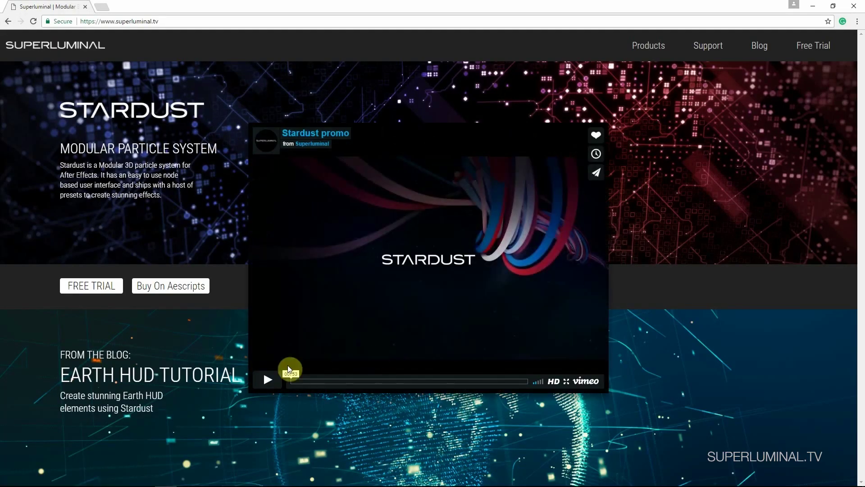
{"action": "left_click", "coordinate": [268, 379]}
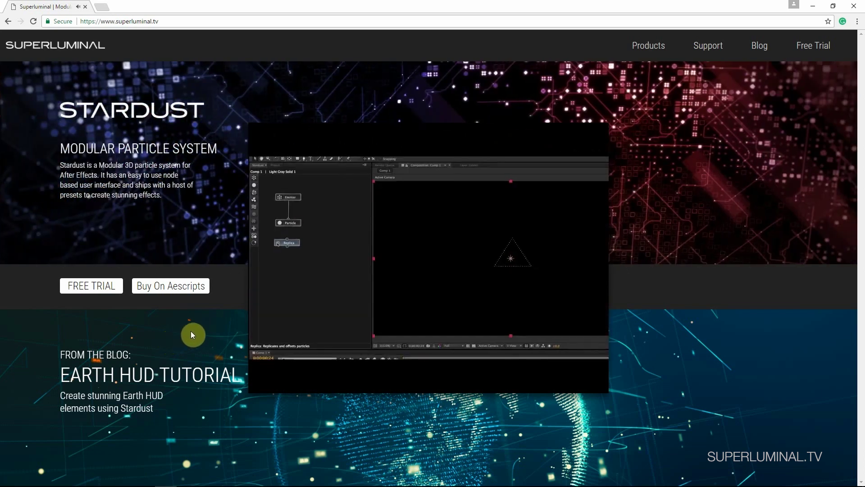
{"action": "mouse_move", "coordinate": [304, 294]}
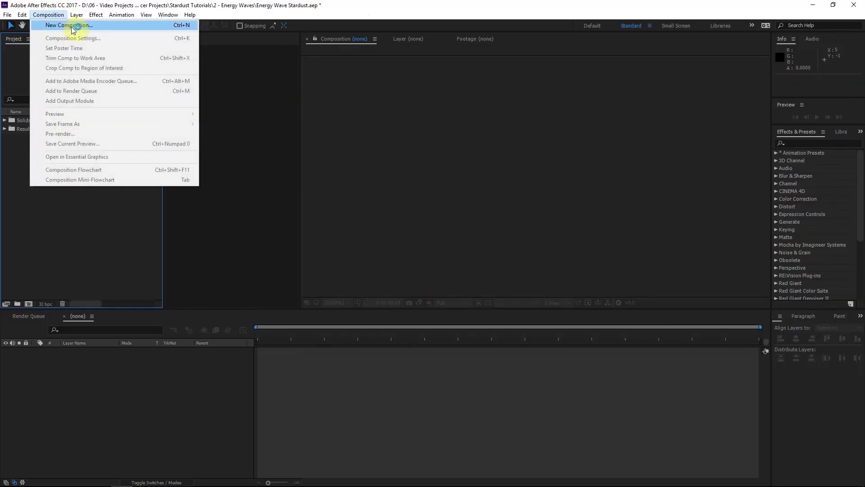
- Switch to After Effects and create a new composition named Tutorial, keeping the 1080 x 1080 px, 24 fps, five-second settings
{"action": "left_click", "coordinate": [73, 26]}
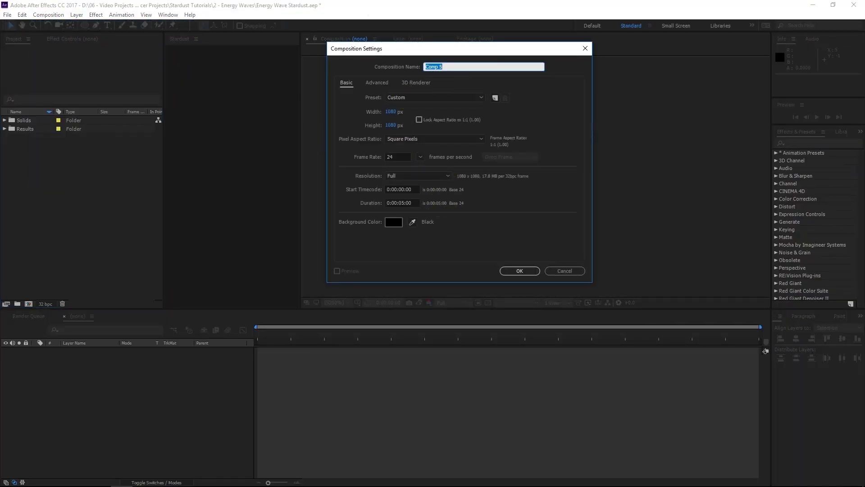
{"action": "type", "text": "Tutorial"}
{"action": "key", "text": "Return"}
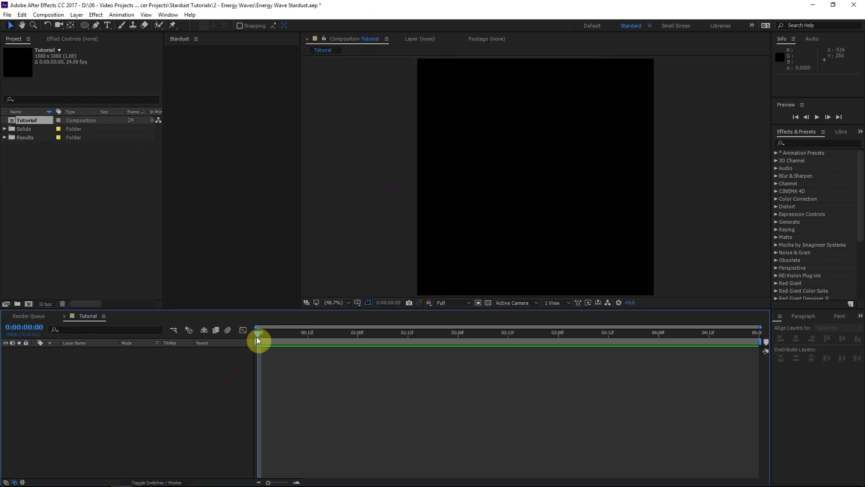
- Create a new solid layer named Stardust in the Tutorial composition
{"action": "key", "text": "ctrl+y"}
{"action": "type", "text": "Stardust"}
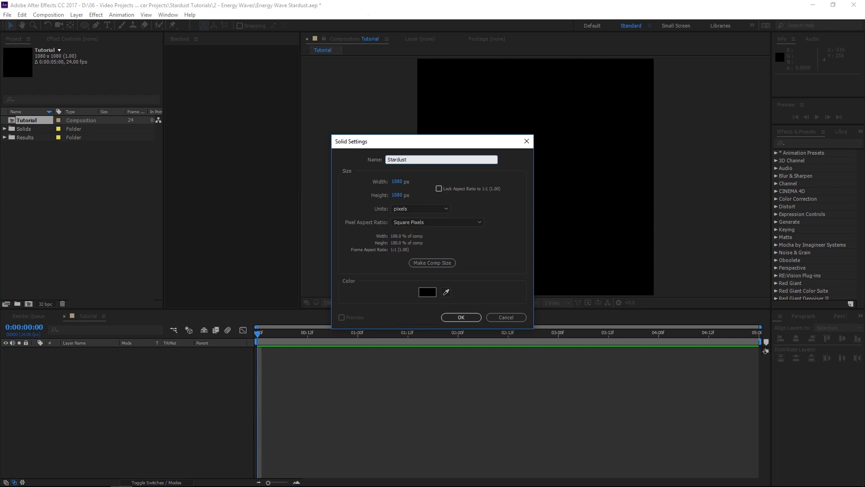
{"action": "key", "text": "Return"}
- Find the Superluminal Stardust effect and apply it to the Stardust solid
{"action": "left_click", "coordinate": [166, 382]}
{"action": "left_click", "coordinate": [86, 354]}
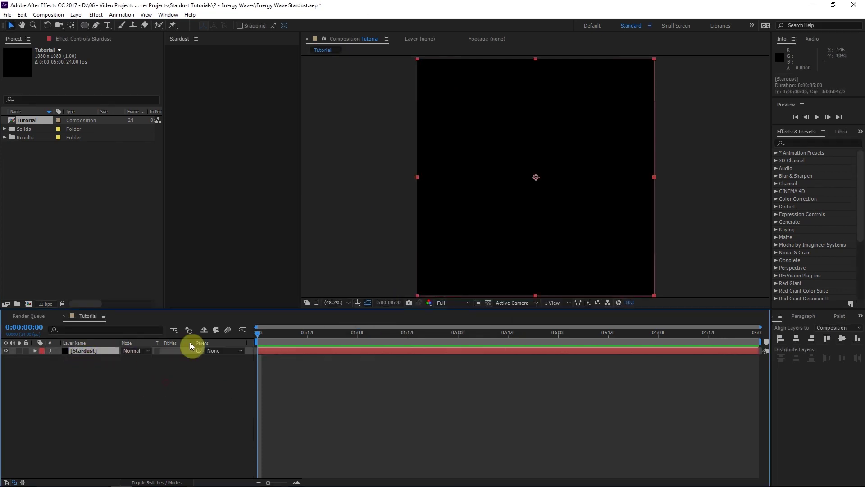
{"action": "left_click", "coordinate": [818, 143]}
{"action": "type", "text": "Sta"}
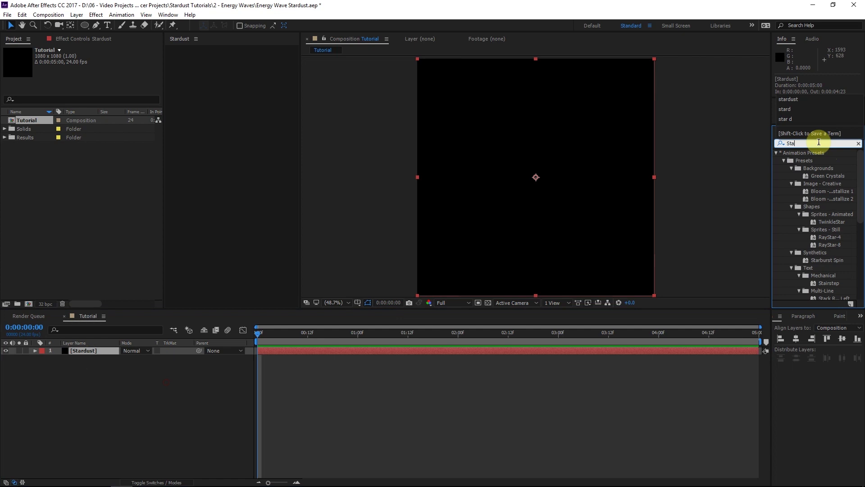
{"action": "type", "text": "rdust"}
{"action": "left_click_drag", "start_coordinate": [805, 161], "coordinate": [527, 155]}
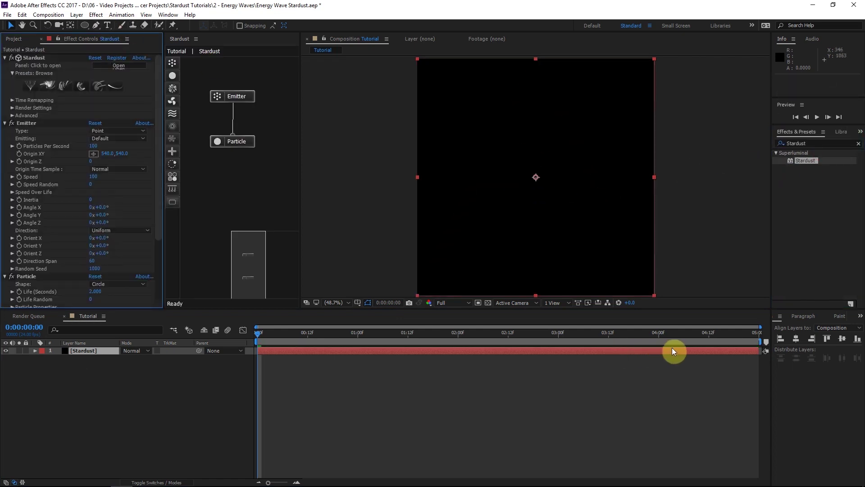
- Shift the Stardust layer to begin about four seconds before the composition starts and extend its out point past the composition's end
{"action": "left_click_drag", "start_coordinate": [672, 351], "coordinate": [247, 352]}
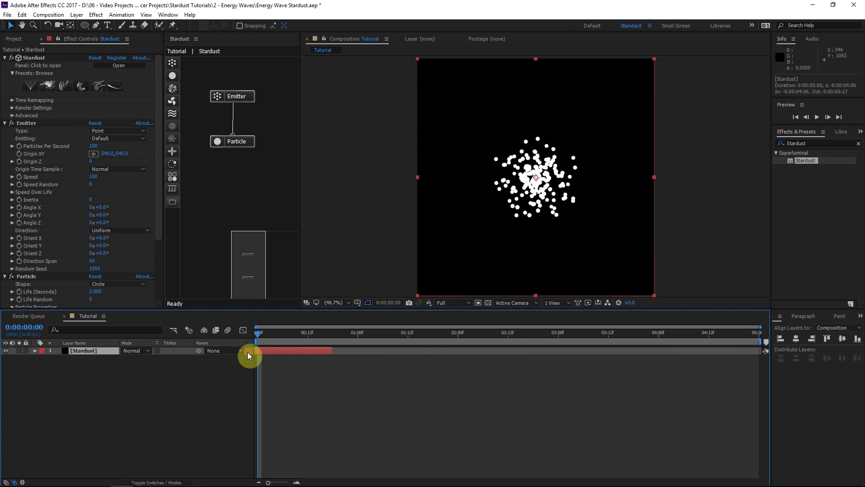
{"action": "left_click_drag", "start_coordinate": [332, 351], "coordinate": [656, 353]}
- Open the Stardust node panel
{"action": "left_click", "coordinate": [273, 85]}
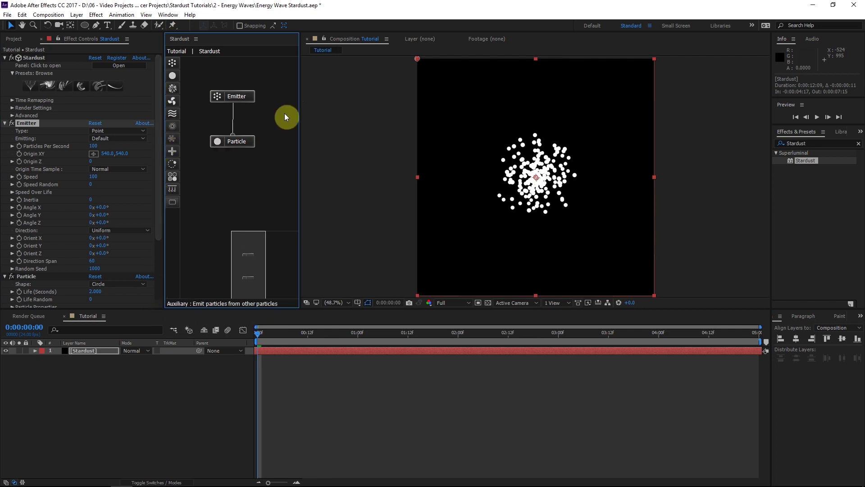
{"action": "left_click", "coordinate": [168, 15]}
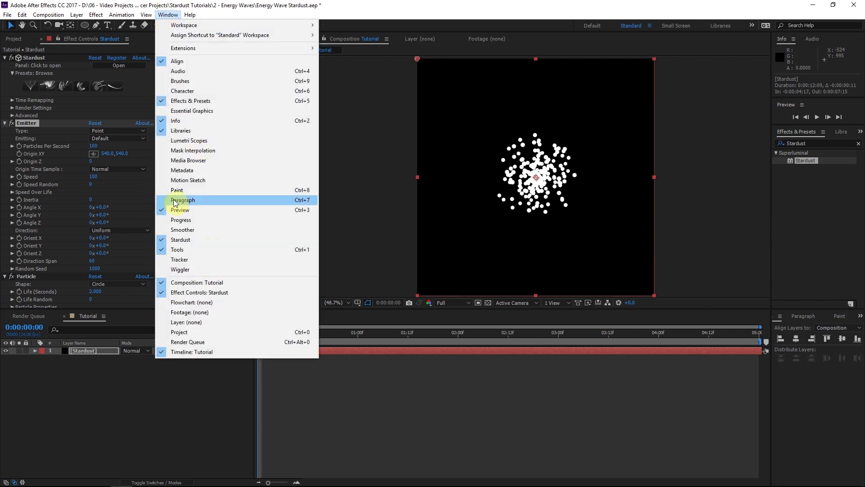
{"action": "left_click", "coordinate": [195, 240]}
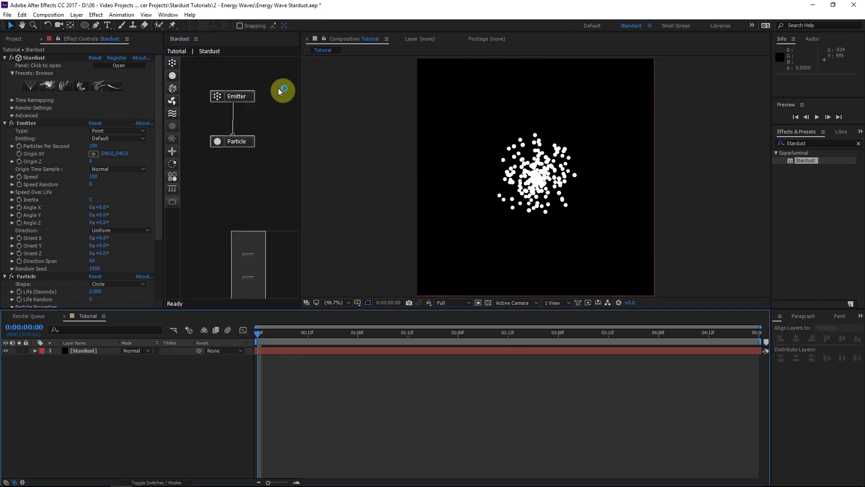
- Rearrange the Emitter and Particle nodes closer together in the node graph
{"action": "left_click_drag", "start_coordinate": [240, 144], "coordinate": [243, 109]}
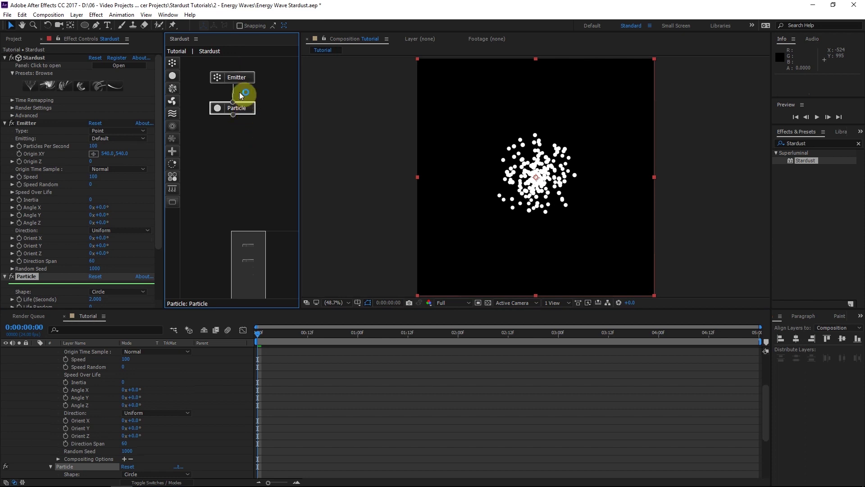
{"action": "left_click", "coordinate": [242, 77]}
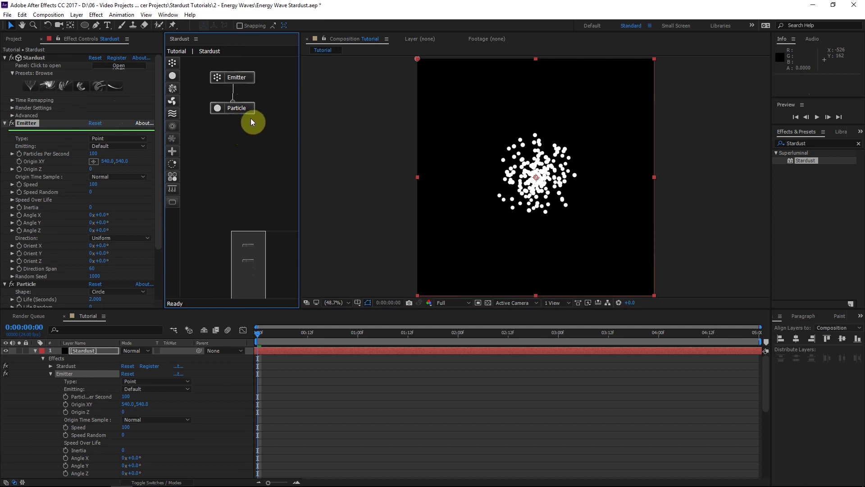
{"action": "left_click_drag", "start_coordinate": [243, 109], "coordinate": [242, 106]}
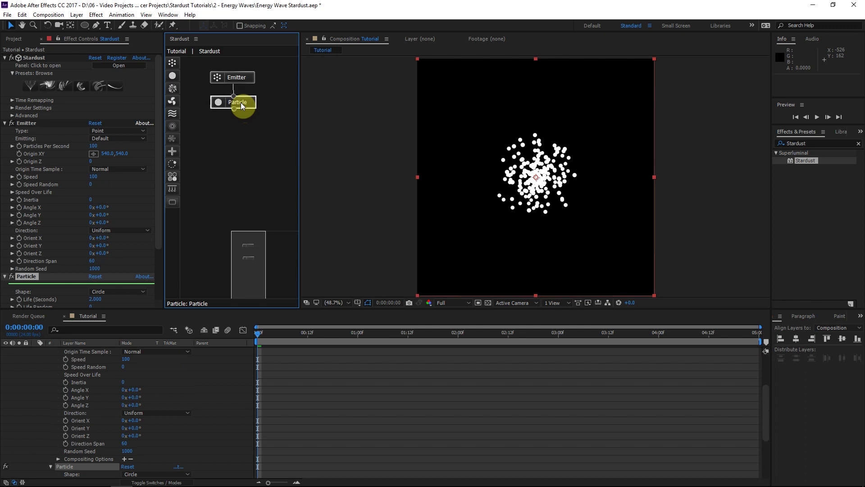
{"action": "left_click", "coordinate": [224, 108]}
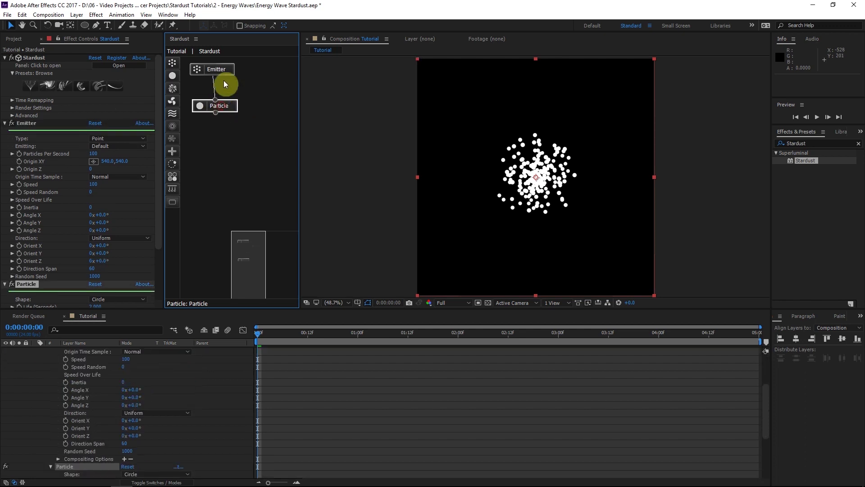
{"action": "left_click_drag", "start_coordinate": [223, 74], "coordinate": [238, 81]}
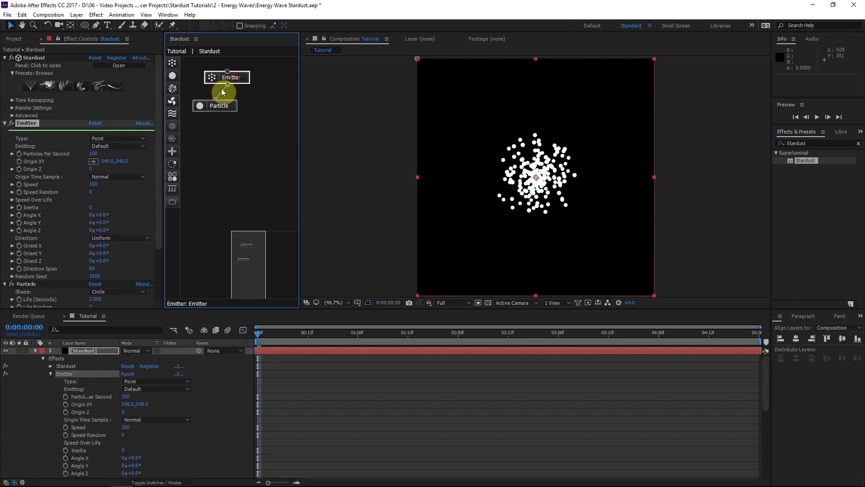
- Set the Emitter type to Box with Size X 880, Size Y 0 and Size Z 0
{"action": "left_click", "coordinate": [233, 78]}
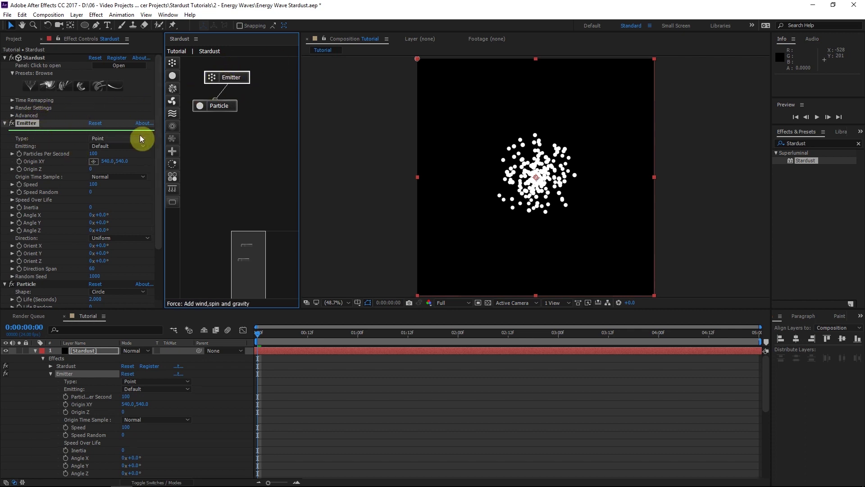
{"action": "left_click", "coordinate": [104, 139]}
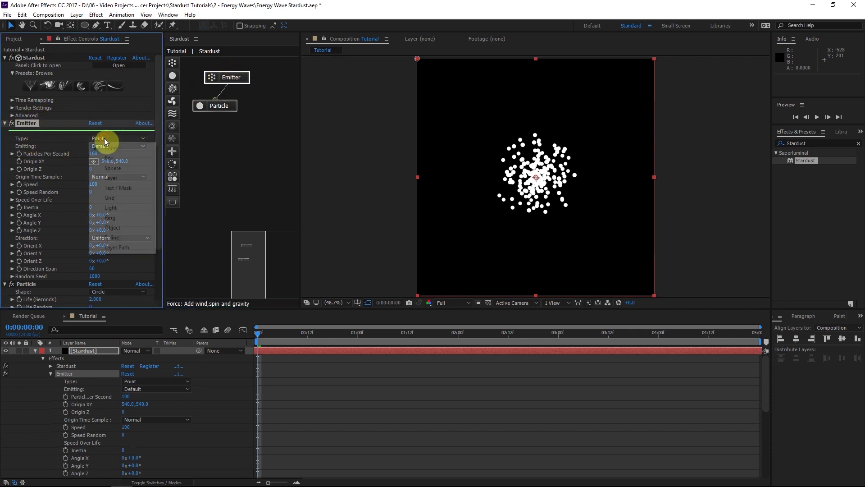
{"action": "left_click", "coordinate": [125, 159]}
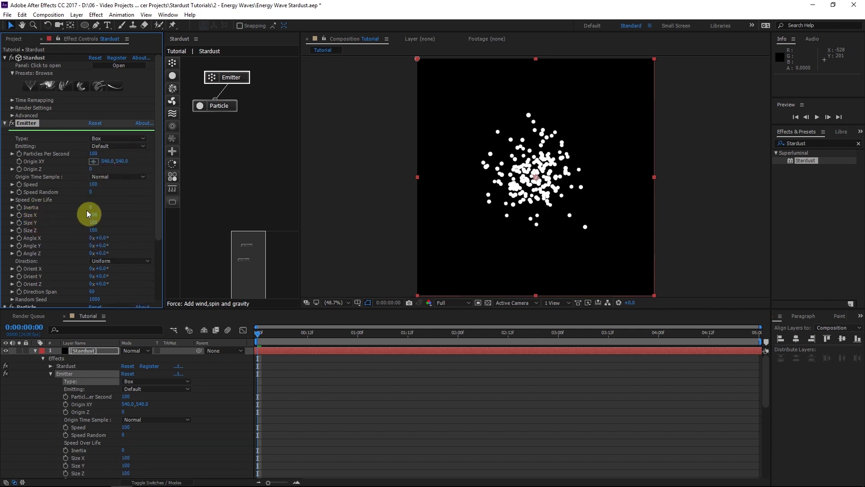
{"action": "left_click", "coordinate": [94, 222]}
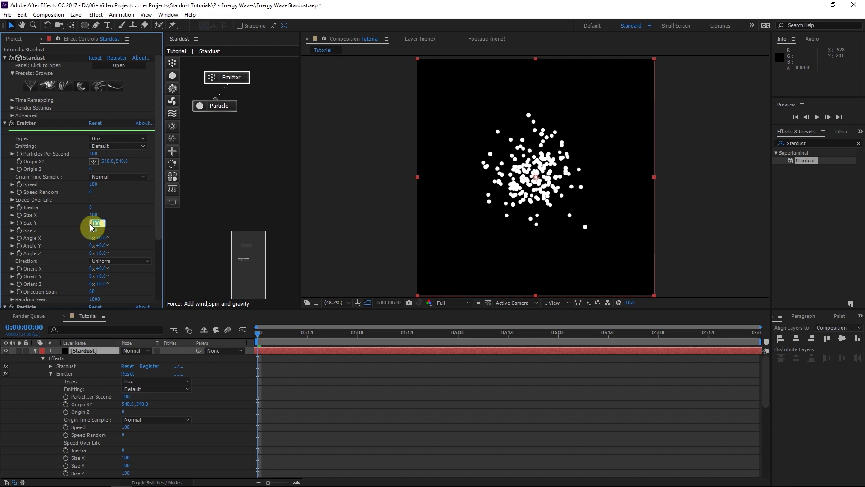
{"action": "type", "text": "0"}
{"action": "key", "text": "Tab"}
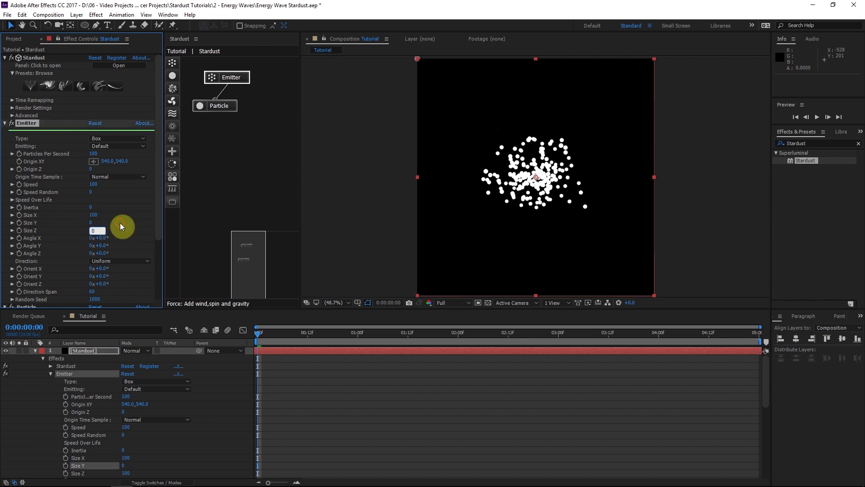
{"action": "left_click_drag", "start_coordinate": [92, 215], "coordinate": [125, 214]}
- Set the Emitter's Speed to 0 and check the particle motion along the timeline
{"action": "left_click_drag", "start_coordinate": [276, 346], "coordinate": [350, 333]}
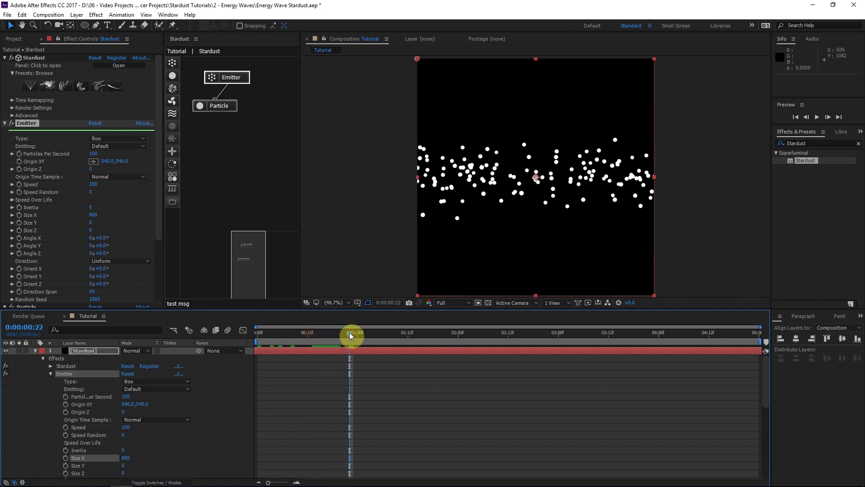
{"action": "left_click", "coordinate": [92, 184]}
{"action": "type", "text": "0"}
{"action": "left_click", "coordinate": [125, 198]}
{"action": "left_click_drag", "start_coordinate": [351, 334], "coordinate": [410, 325]}
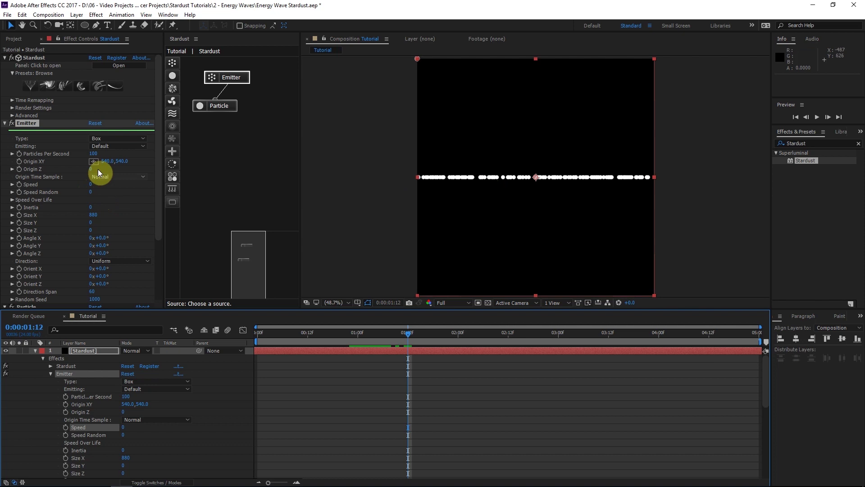
{"action": "left_click_drag", "start_coordinate": [382, 345], "coordinate": [365, 342]}
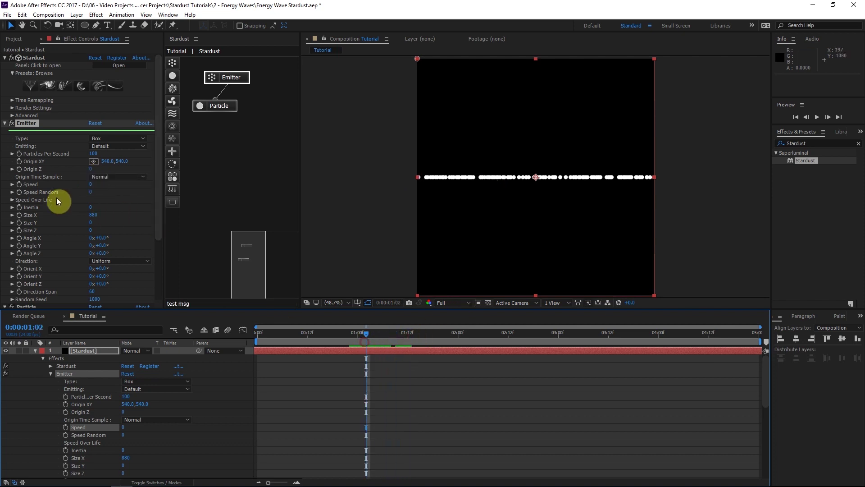
{"action": "left_click_drag", "start_coordinate": [93, 188], "coordinate": [99, 191]}
{"action": "key", "text": "ctrl+z"}
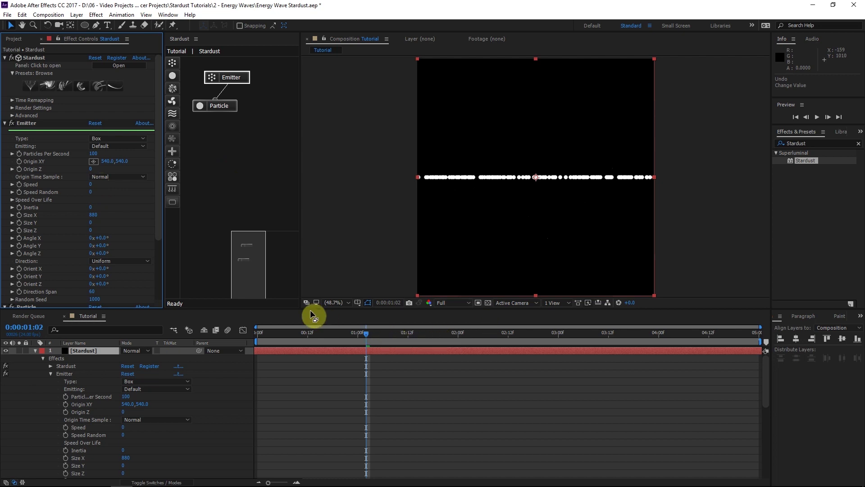
{"action": "left_click_drag", "start_coordinate": [365, 335], "coordinate": [404, 332]}
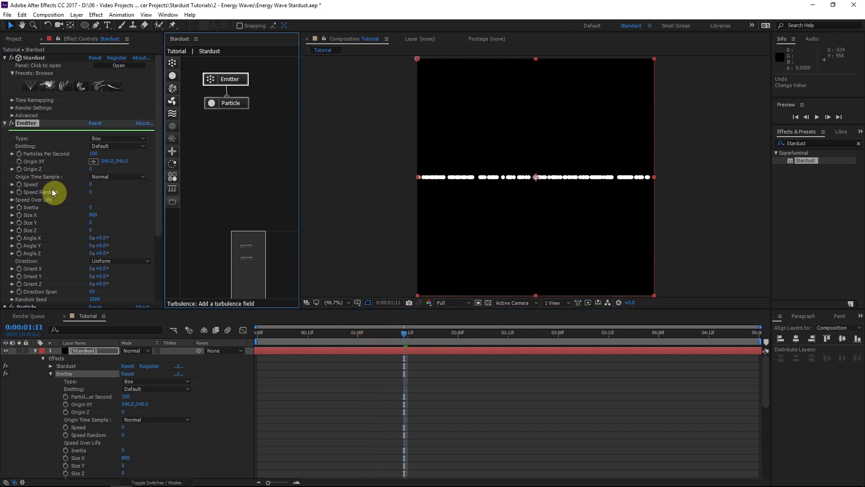
{"action": "left_click", "coordinate": [34, 183]}
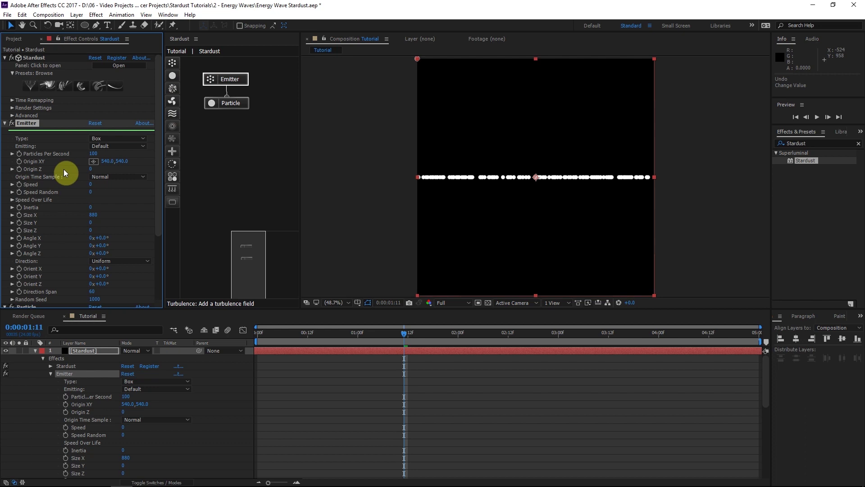
- Add a Force node below the Particle node and connect the Particle node to it
{"action": "left_click_drag", "start_coordinate": [172, 102], "coordinate": [219, 135]}
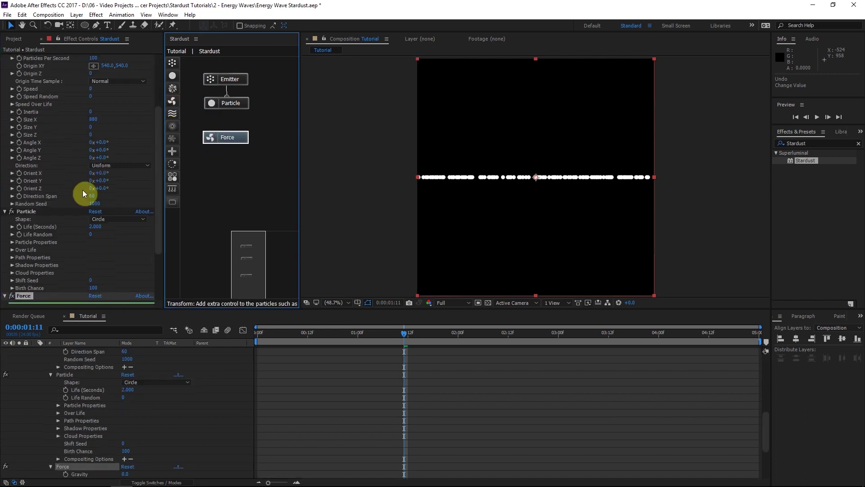
{"action": "scroll", "coordinate": [88, 194], "scroll_direction": "down", "scroll_amount": 5}
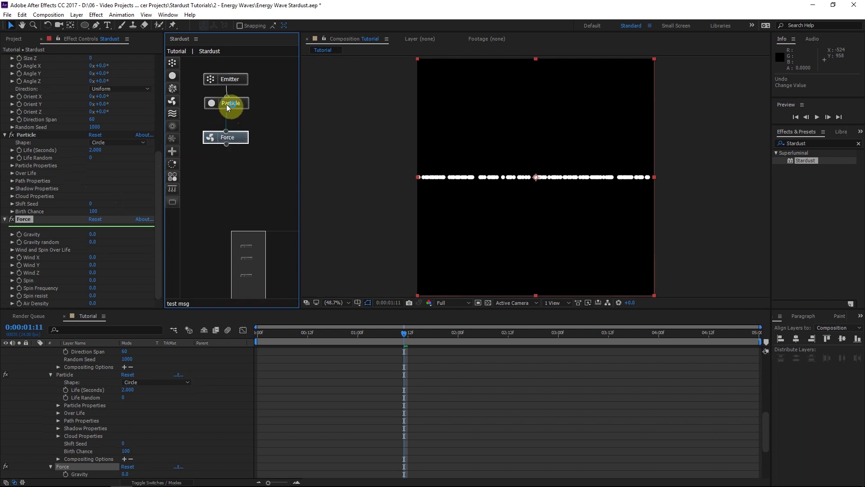
{"action": "left_click_drag", "start_coordinate": [227, 107], "coordinate": [236, 132]}
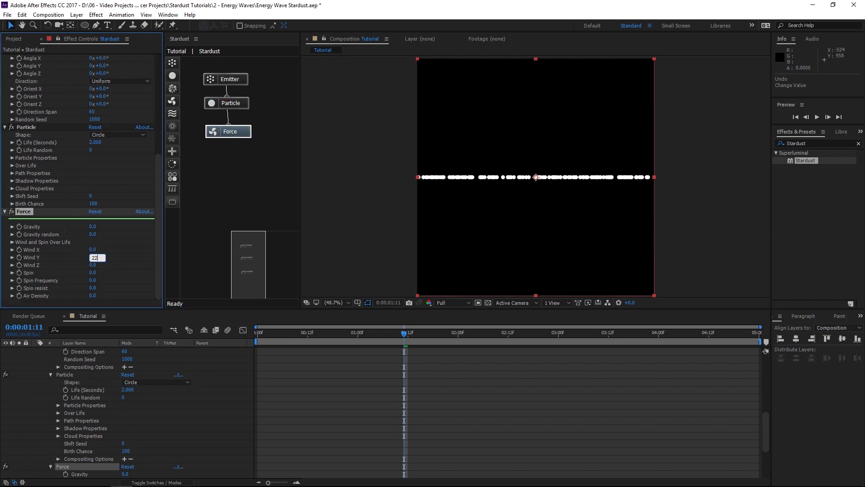
- Set the Force node's Wind Y to -220 and preview the motion up to 0:00:01:23
{"action": "type", "text": "-220"}
{"action": "key", "text": "Return"}
{"action": "left_click_drag", "start_coordinate": [403, 335], "coordinate": [450, 361]}
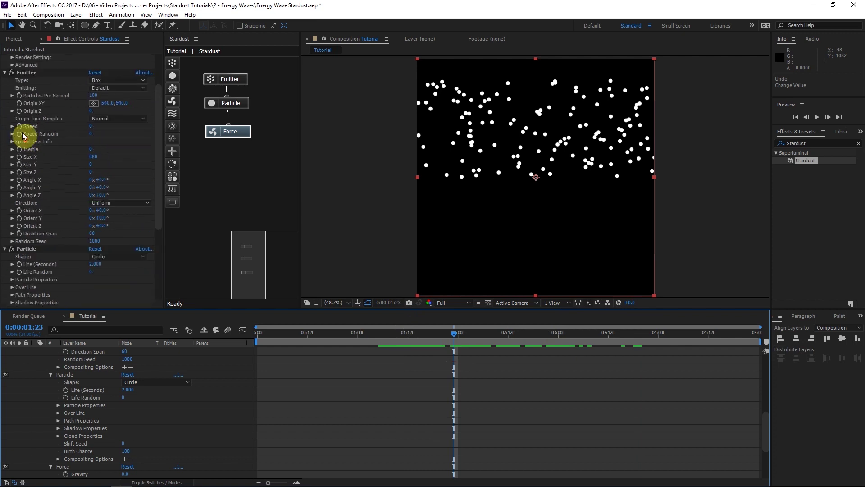
- Set the Emitter's Particles Per Second to 10000
{"action": "scroll", "coordinate": [23, 135], "scroll_direction": "up", "scroll_amount": 5}
{"action": "left_click", "coordinate": [97, 146]}
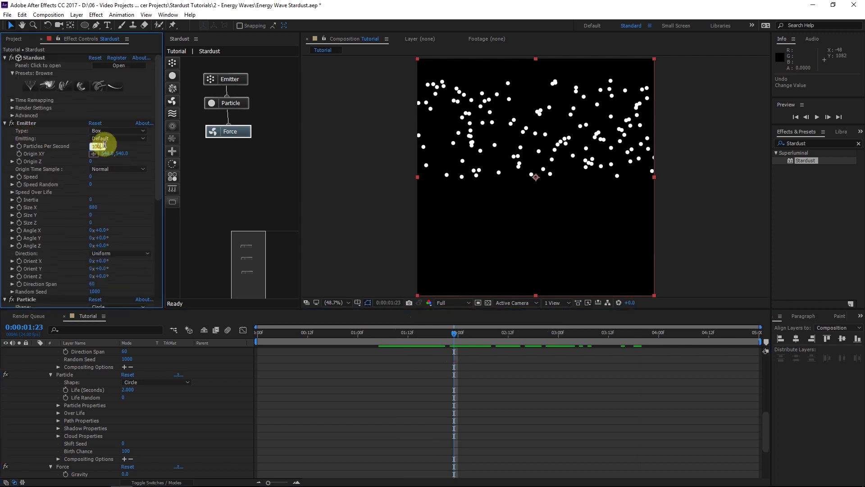
{"action": "type", "text": "10000"}
{"action": "key", "text": "Return"}
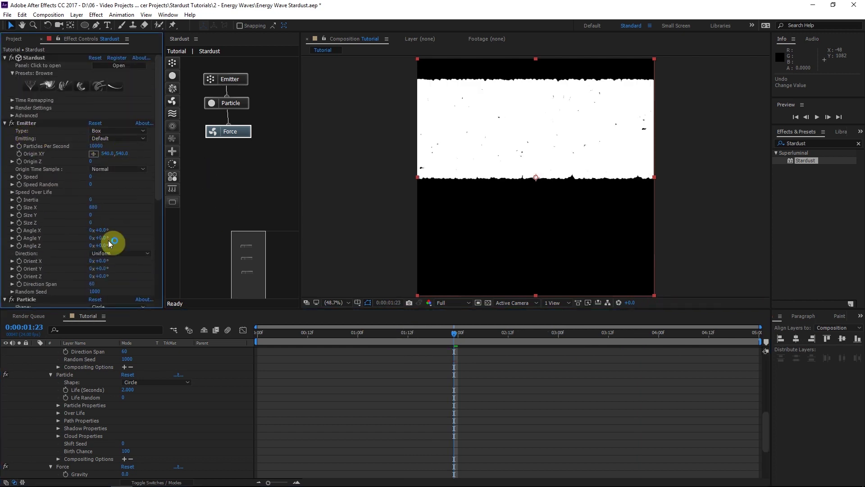
- Set the Particle node's Size to 2 pixels and preview the particles up to 0:00:02:09
{"action": "scroll", "coordinate": [35, 256], "scroll_direction": "down", "scroll_amount": 3}
{"action": "left_click", "coordinate": [35, 220]}
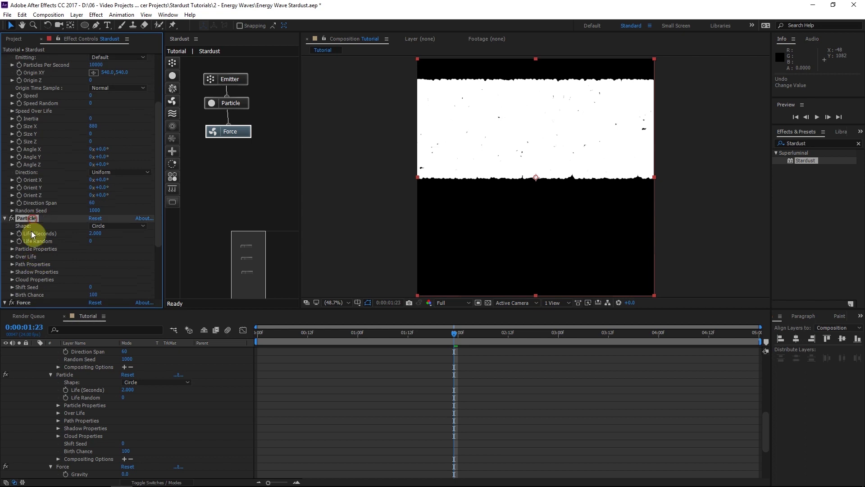
{"action": "left_click", "coordinate": [13, 250]}
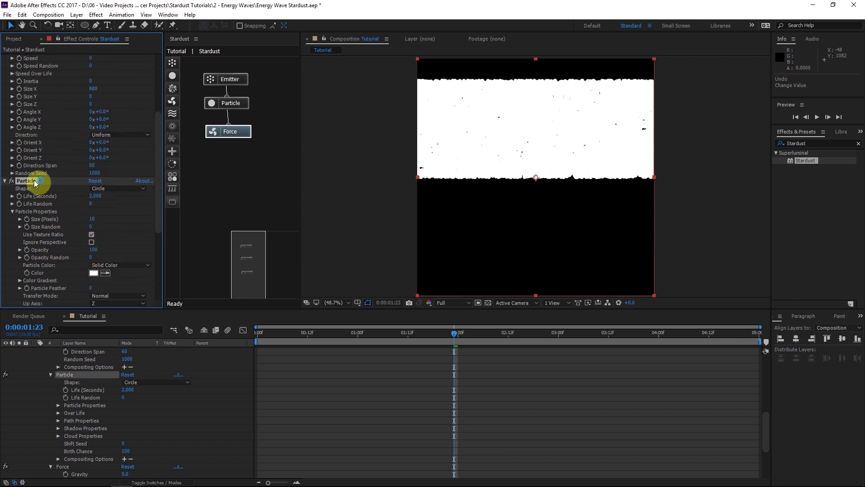
{"action": "left_click", "coordinate": [231, 103]}
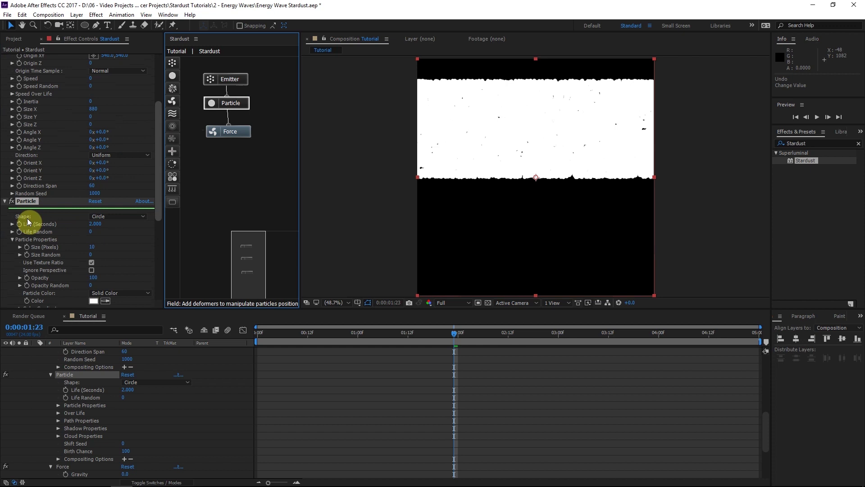
{"action": "left_click", "coordinate": [92, 206]}
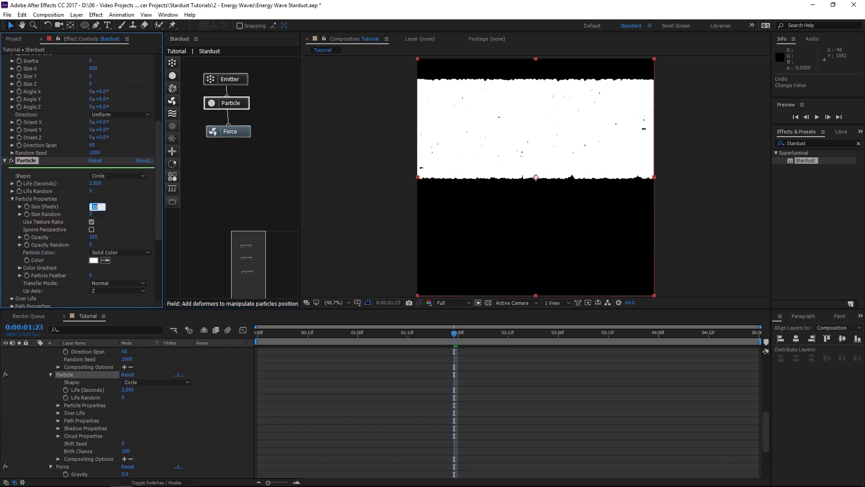
{"action": "type", "text": "2"}
{"action": "left_click", "coordinate": [121, 202]}
{"action": "scroll", "coordinate": [59, 228], "scroll_direction": "down", "scroll_amount": 5}
{"action": "left_click_drag", "start_coordinate": [456, 334], "coordinate": [496, 348]}
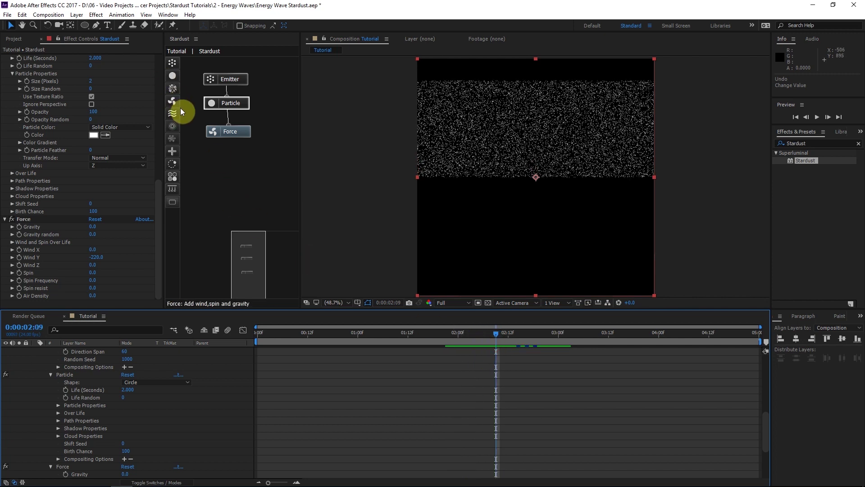
- Add a Turbulence node connected below the Force node and set its Position offset to 300
{"action": "left_click_drag", "start_coordinate": [175, 114], "coordinate": [234, 169]}
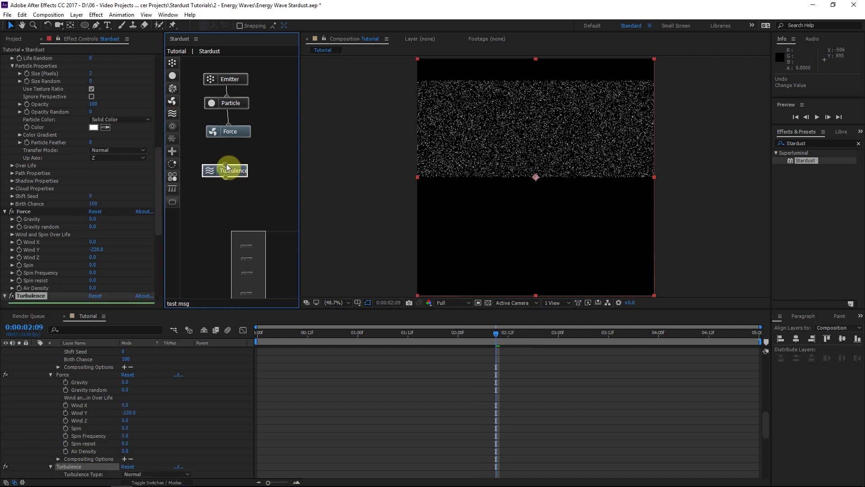
{"action": "left_click_drag", "start_coordinate": [226, 170], "coordinate": [231, 160]}
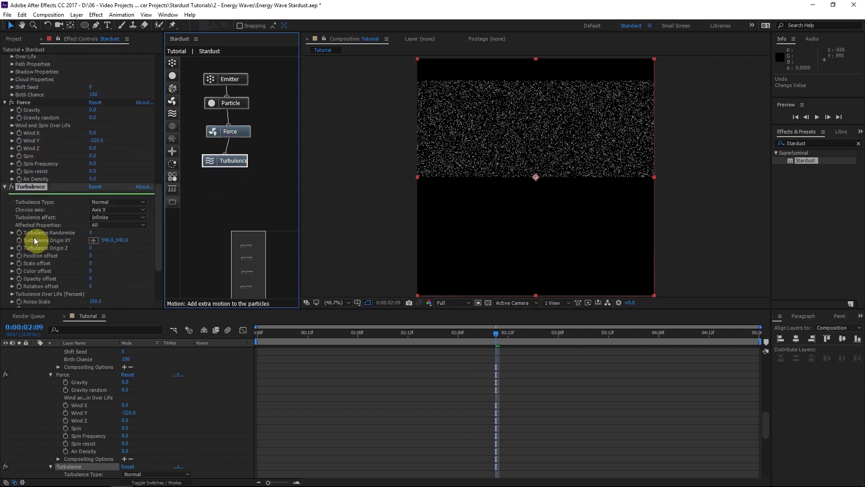
{"action": "scroll", "coordinate": [33, 237], "scroll_direction": "down", "scroll_amount": 3}
{"action": "left_click_drag", "start_coordinate": [93, 215], "coordinate": [96, 218]}
{"action": "left_click", "coordinate": [95, 215]}
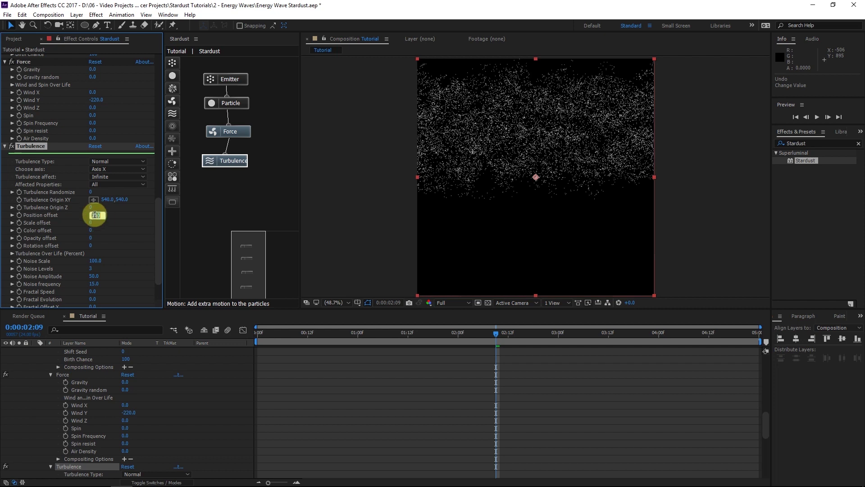
{"action": "type", "text": "300"}
{"action": "left_click", "coordinate": [122, 221]}
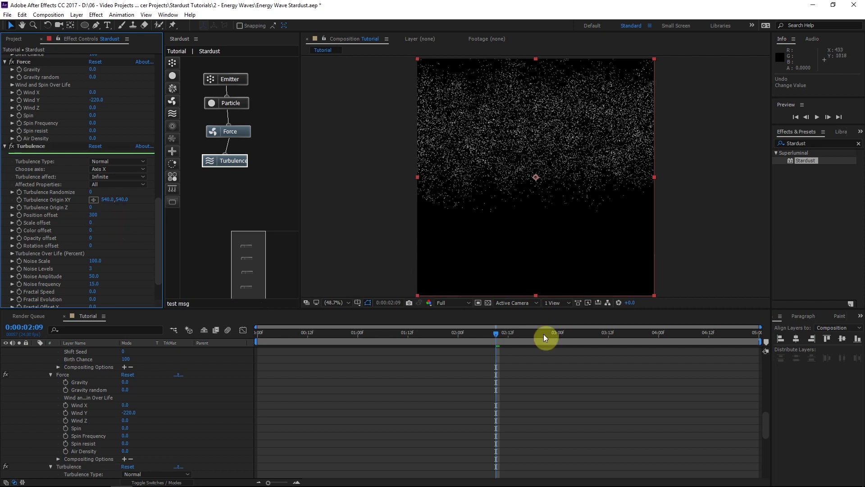
{"action": "left_click_drag", "start_coordinate": [509, 334], "coordinate": [554, 331]}
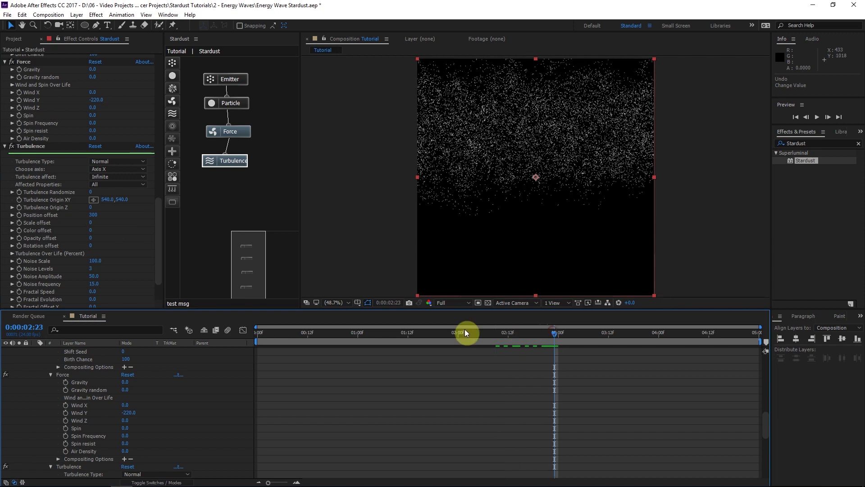
- Reshape the Turbulence Over Life curve into a linear ramp rising from zero, and preview the motion
{"action": "left_click", "coordinate": [14, 253]}
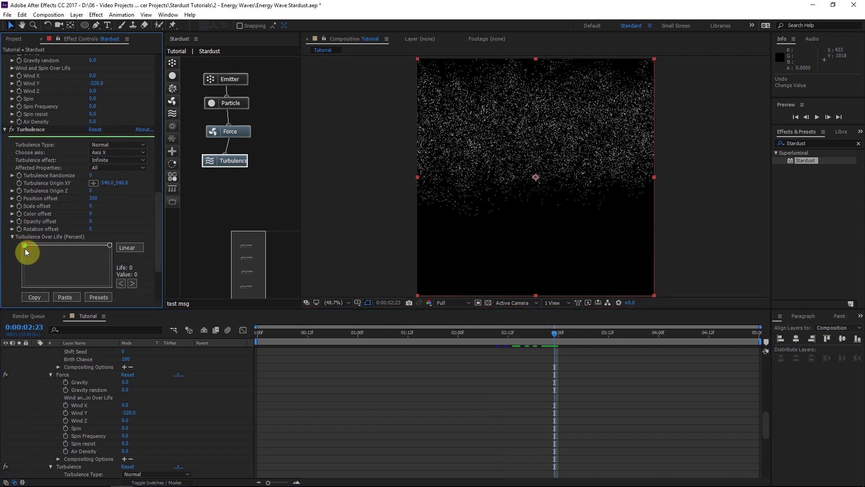
{"action": "left_click_drag", "start_coordinate": [26, 248], "coordinate": [22, 282]}
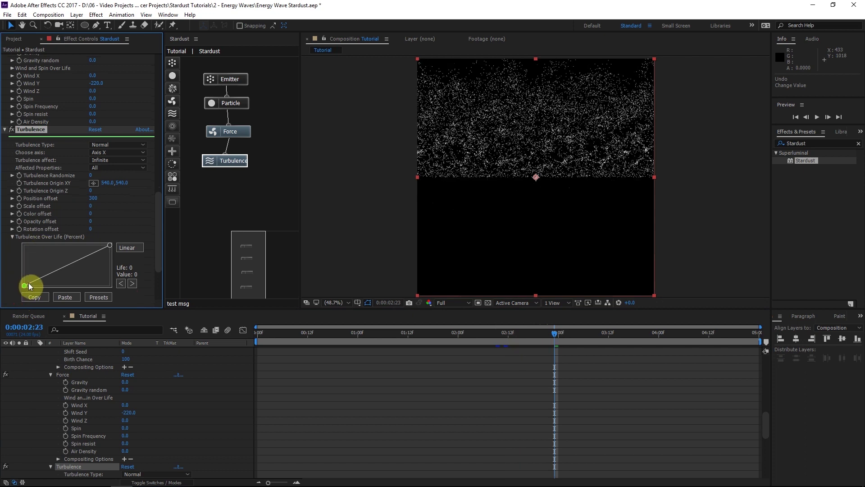
{"action": "left_click", "coordinate": [465, 339]}
{"action": "key", "text": "space"}
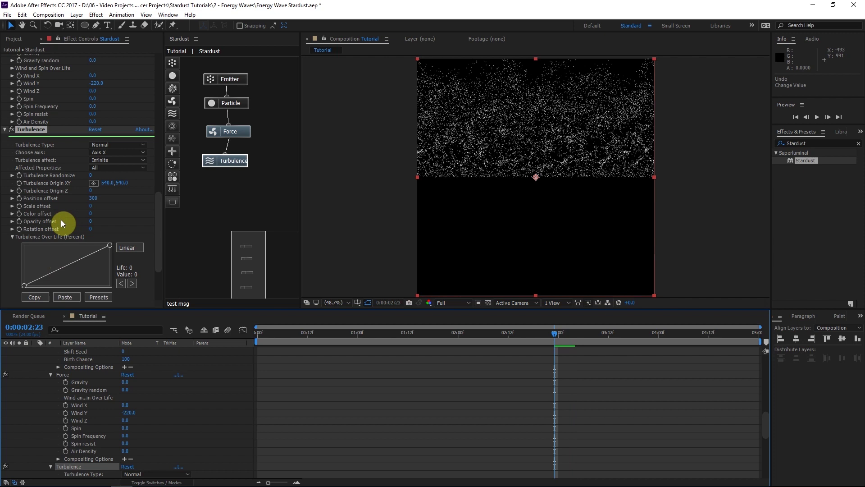
- Set the Emitter's Particles Per Second to 80000 and inspect the denser particles up close
{"action": "scroll", "coordinate": [82, 178], "scroll_direction": "up", "scroll_amount": 15}
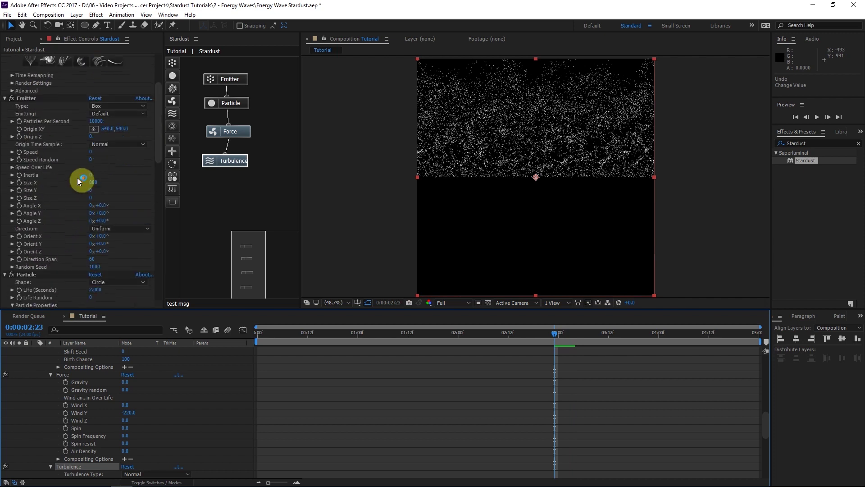
{"action": "left_click", "coordinate": [95, 146]}
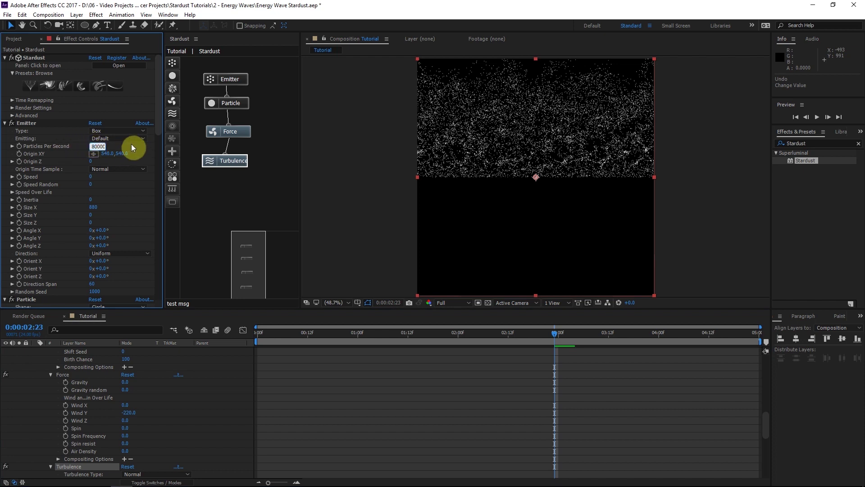
{"action": "type", "text": "80000"}
{"action": "key", "text": "Return"}
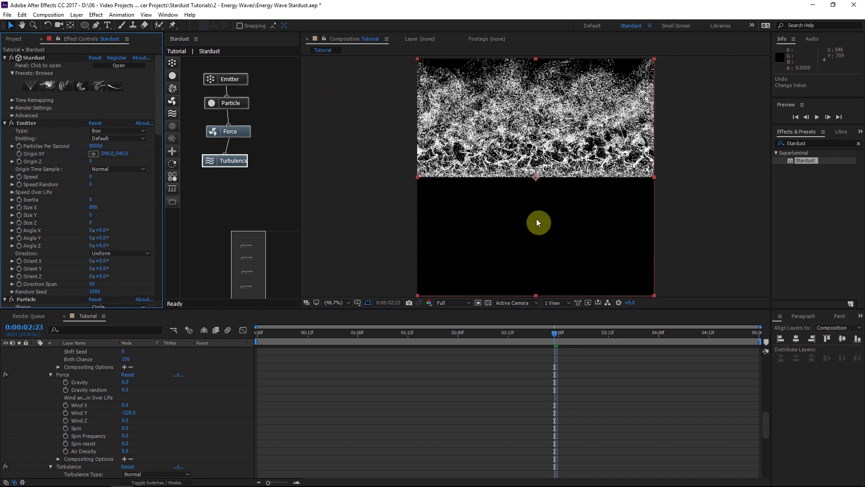
{"action": "key", "text": "slash"}
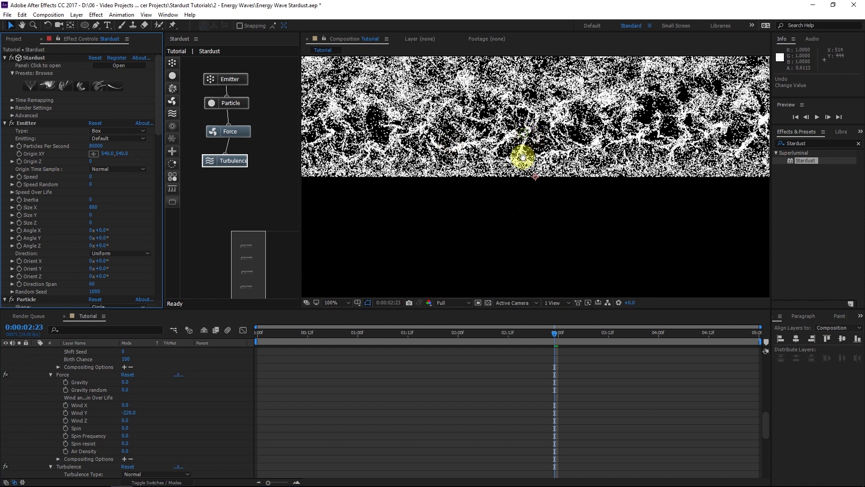
{"action": "left_click_drag", "start_coordinate": [523, 157], "coordinate": [521, 212]}
{"action": "scroll", "coordinate": [522, 212], "scroll_direction": "down", "scroll_amount": 1}
- Set the Turbulence node's Noise Scale to 220 and check the result around 0:00:03:01
{"action": "scroll", "coordinate": [48, 215], "scroll_direction": "down", "scroll_amount": 10}
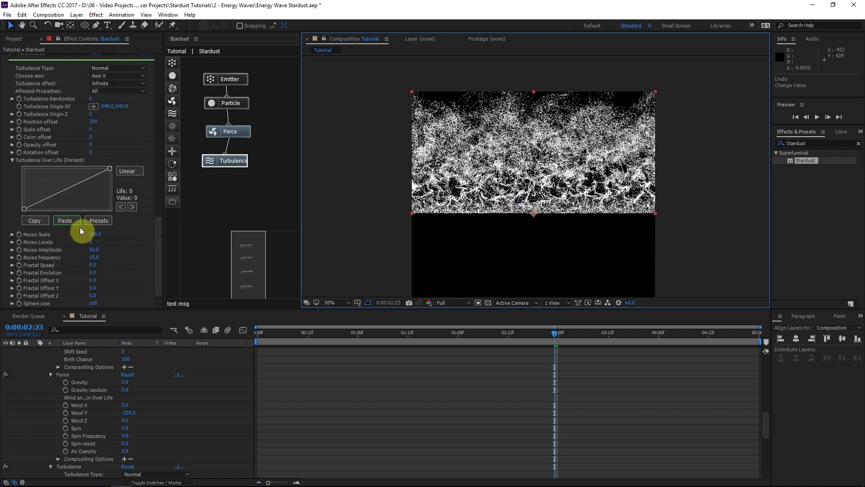
{"action": "left_click", "coordinate": [96, 233]}
{"action": "type", "text": "220"}
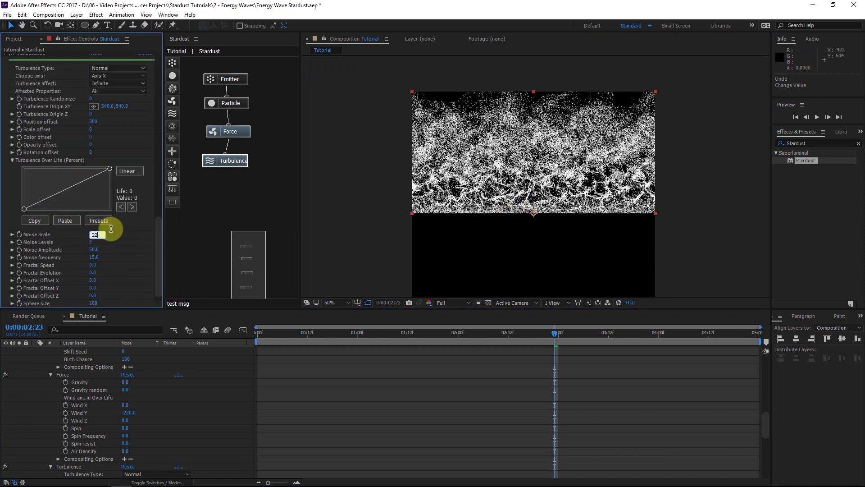
{"action": "left_click", "coordinate": [126, 235]}
{"action": "left_click_drag", "start_coordinate": [575, 337], "coordinate": [565, 340]}
- Switch the Turbulence Over Life curve to Bezier and bend it into an S-curve with a flat start
{"action": "scroll", "coordinate": [66, 245], "scroll_direction": "down", "scroll_amount": 1}
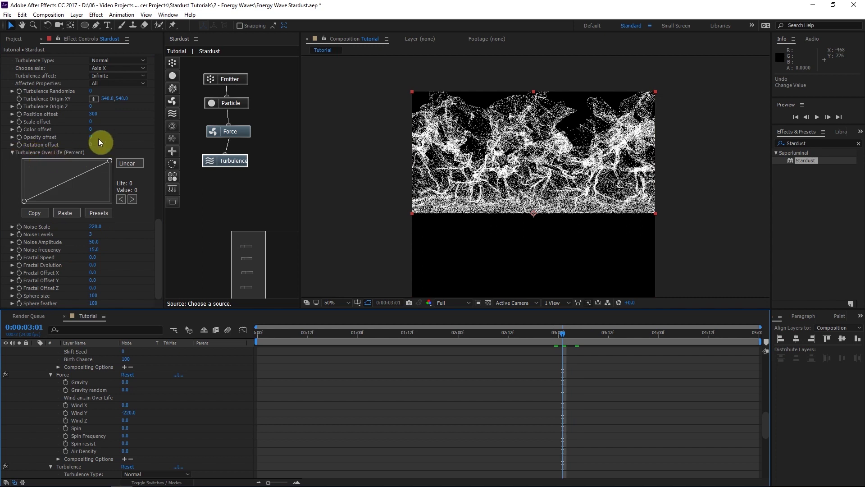
{"action": "left_click", "coordinate": [128, 163]}
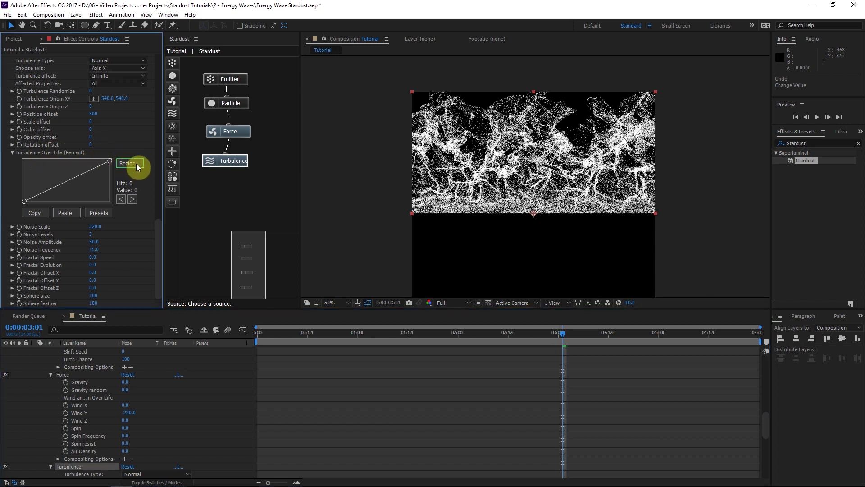
{"action": "left_click_drag", "start_coordinate": [44, 193], "coordinate": [77, 191]}
{"action": "left_click", "coordinate": [55, 196]}
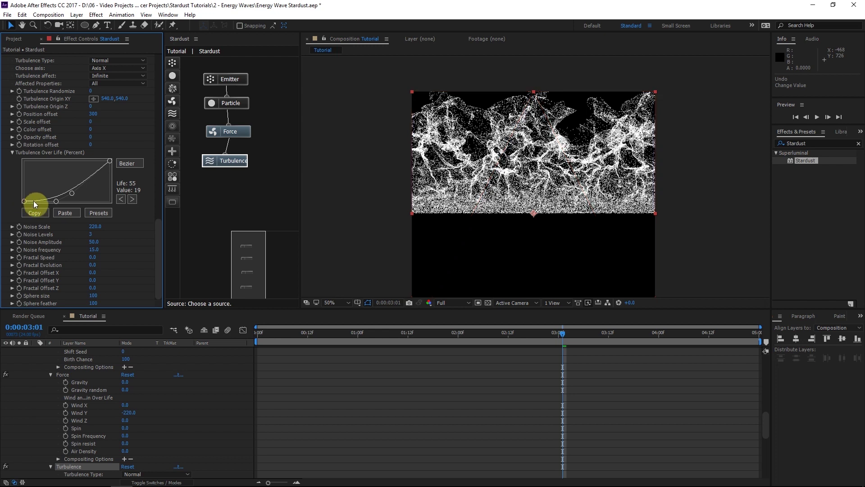
{"action": "left_click_drag", "start_coordinate": [72, 192], "coordinate": [48, 202]}
{"action": "left_click", "coordinate": [71, 196]}
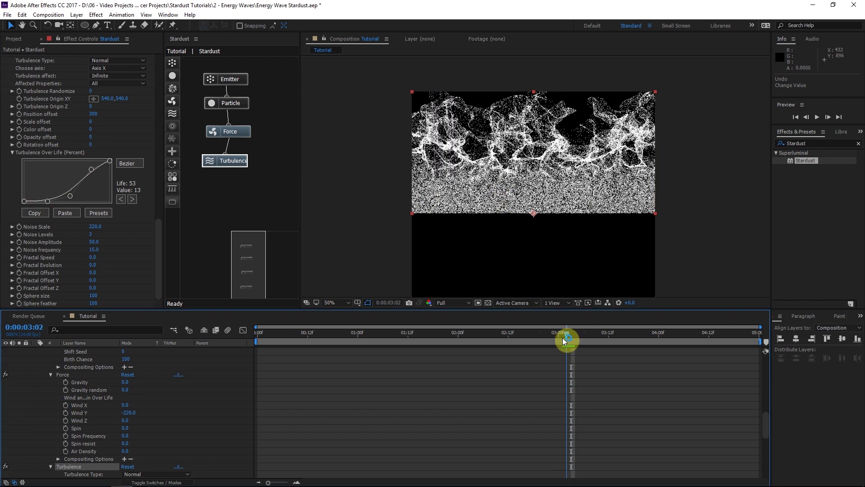
{"action": "left_click", "coordinate": [563, 338]}
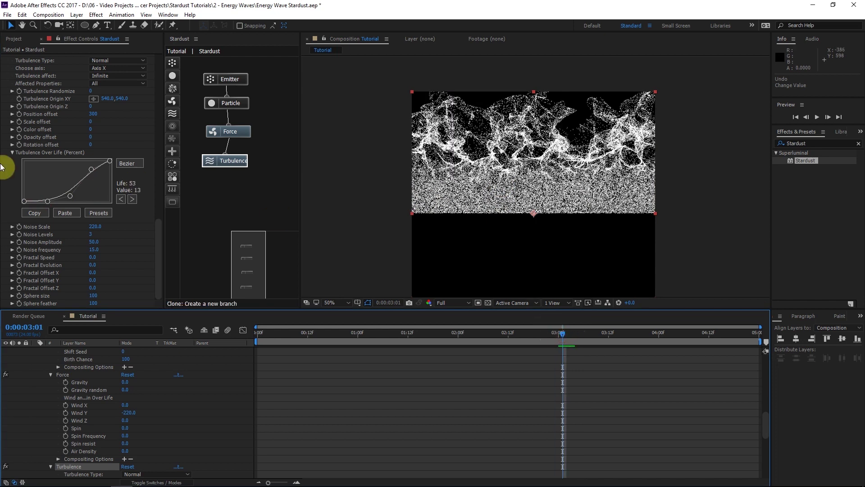
- Move the Turbulence Over Life curve's first handle to Life 16, Value 0 and check the motion around 0:00:03:05
{"action": "left_click_drag", "start_coordinate": [70, 195], "coordinate": [39, 201]}
{"action": "left_click", "coordinate": [588, 334]}
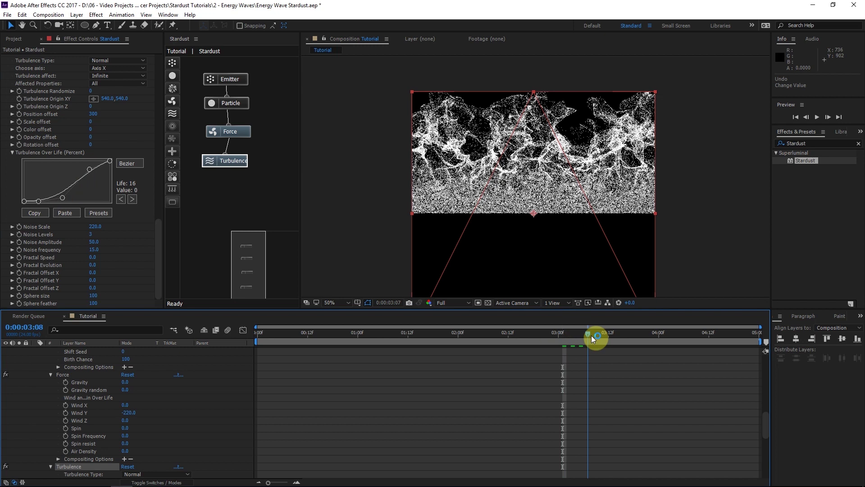
{"action": "left_click", "coordinate": [588, 335]}
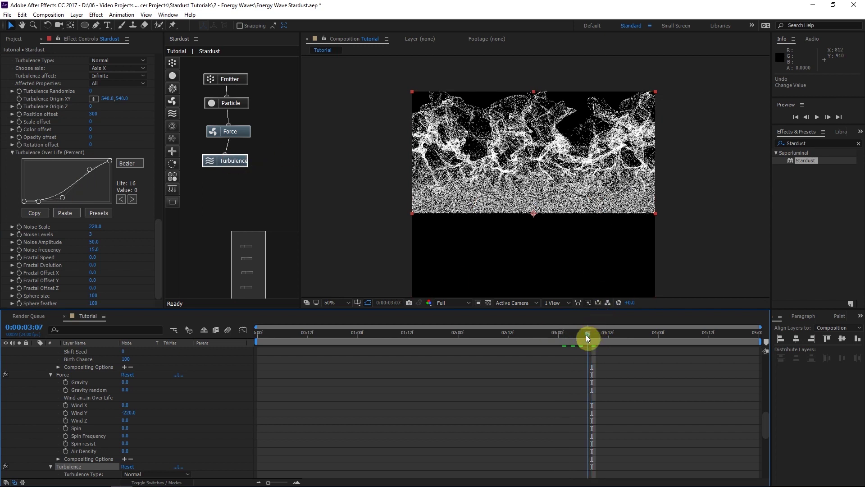
{"action": "left_click_drag", "start_coordinate": [586, 334], "coordinate": [571, 338]}
{"action": "left_click", "coordinate": [232, 161]}
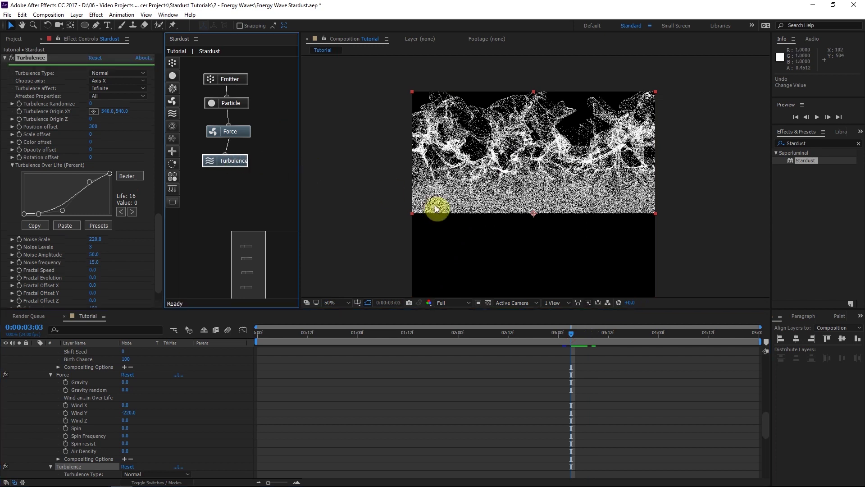
{"action": "left_click_drag", "start_coordinate": [573, 336], "coordinate": [582, 340]}
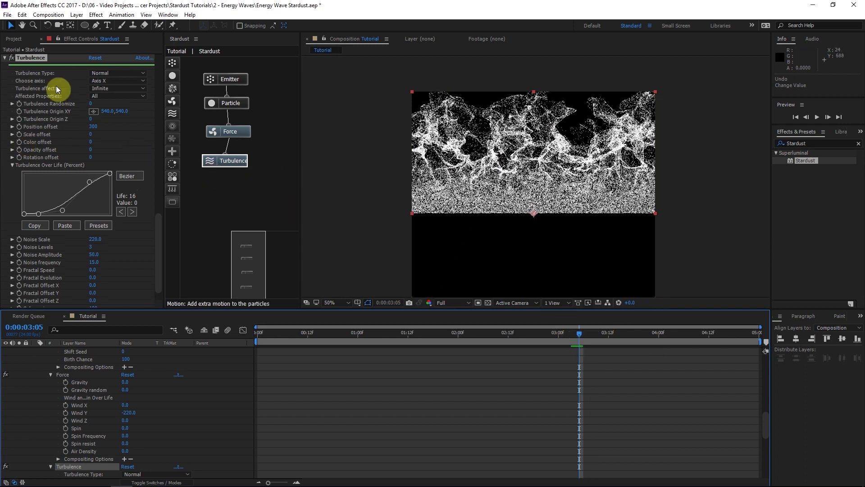
- Animate the Turbulence node's Fractal Offset Y with the expression time*10 and preview the motion up to 0:00:03:12
{"action": "scroll", "coordinate": [56, 89], "scroll_direction": "down", "scroll_amount": 1}
{"action": "scroll", "coordinate": [55, 107], "scroll_direction": "up", "scroll_amount": 3}
{"action": "scroll", "coordinate": [43, 135], "scroll_direction": "down", "scroll_amount": 3}
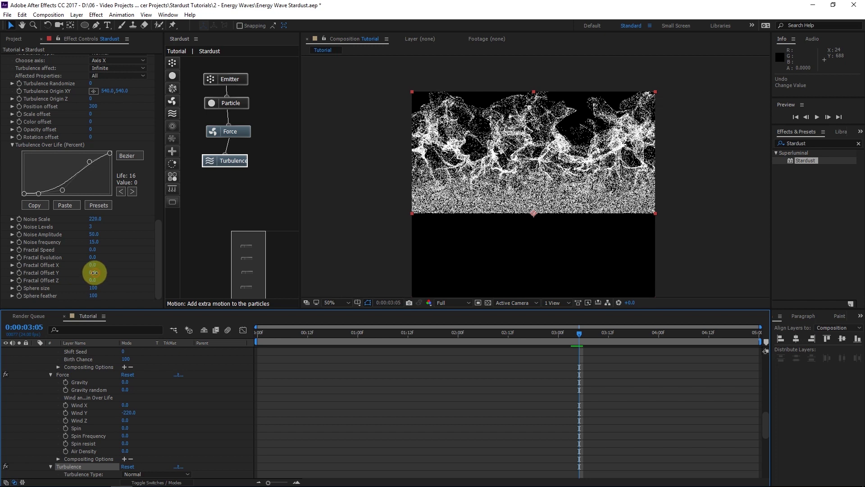
{"action": "left_click_drag", "start_coordinate": [91, 272], "coordinate": [119, 270]}
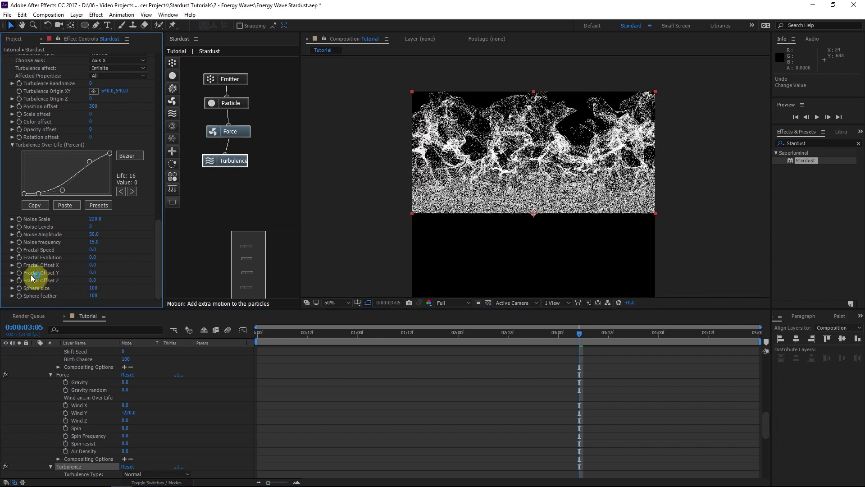
{"action": "left_click", "coordinate": [19, 272], "text": "alt"}
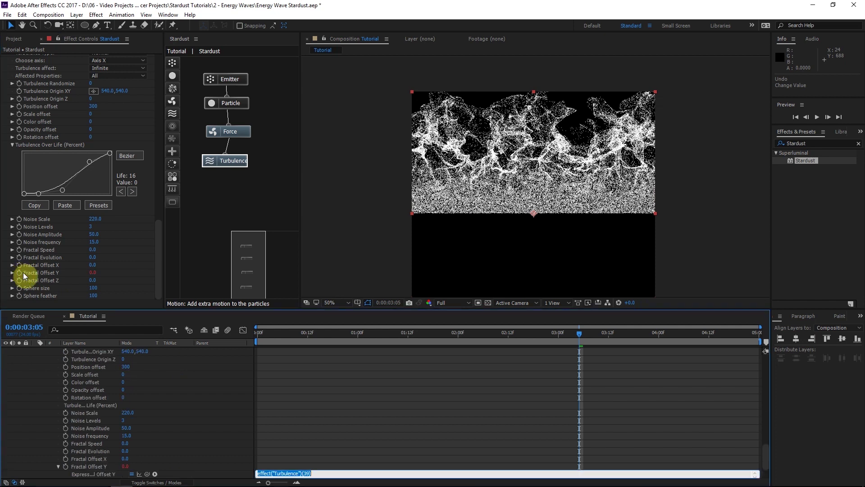
{"action": "type", "text": "time*"}
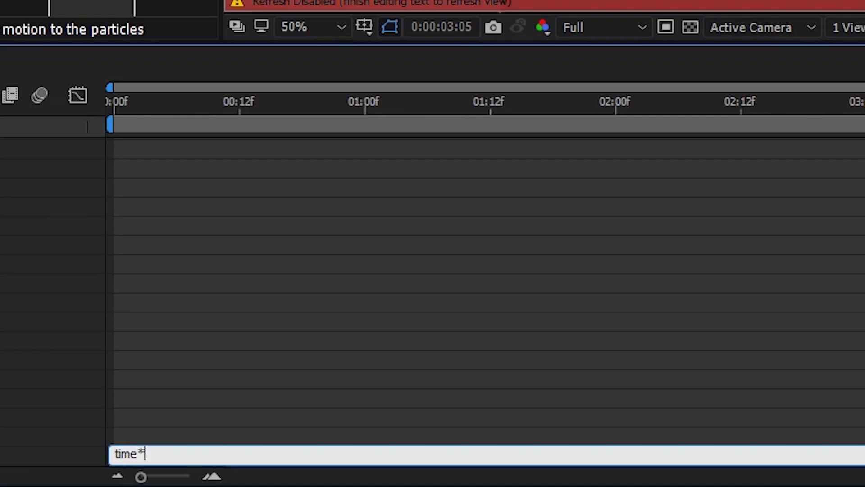
{"action": "type", "text": "10"}
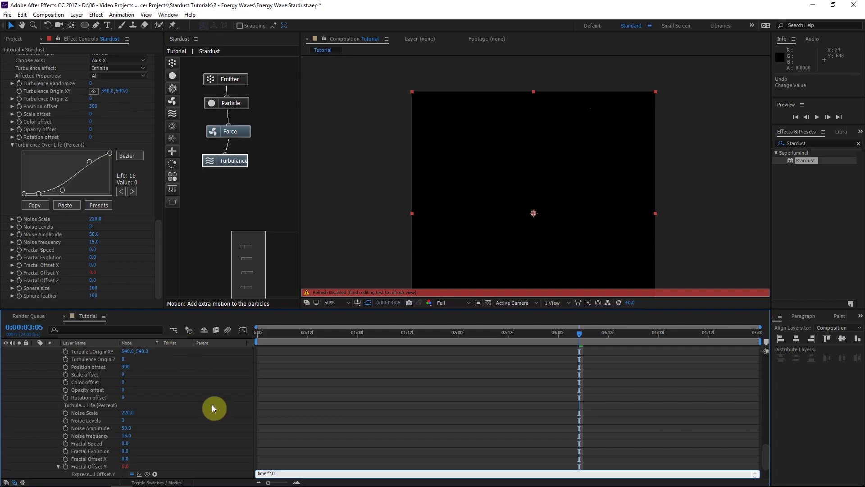
{"action": "left_click", "coordinate": [212, 405]}
{"action": "left_click_drag", "start_coordinate": [594, 335], "coordinate": [587, 353]}
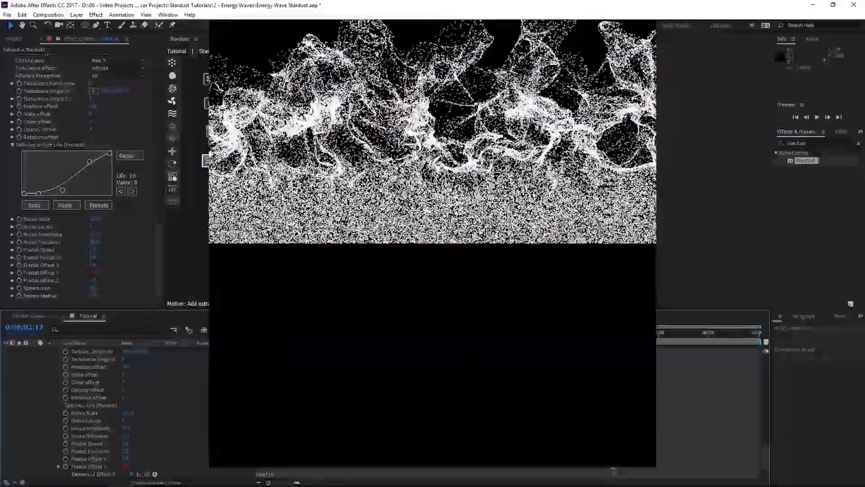
{"action": "left_click", "coordinate": [239, 161]}
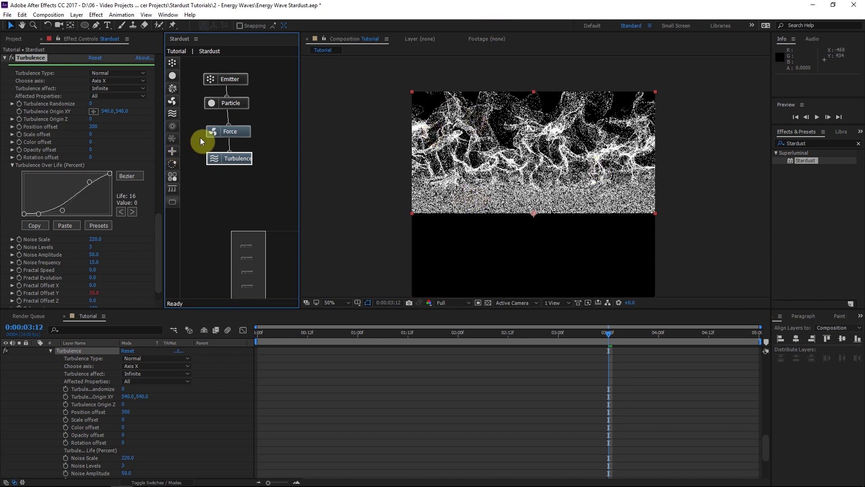
- Line up the Force and Turbulence nodes in a column beneath the Particle node
{"action": "left_click", "coordinate": [230, 129]}
{"action": "left_click_drag", "start_coordinate": [224, 157], "coordinate": [220, 147]}
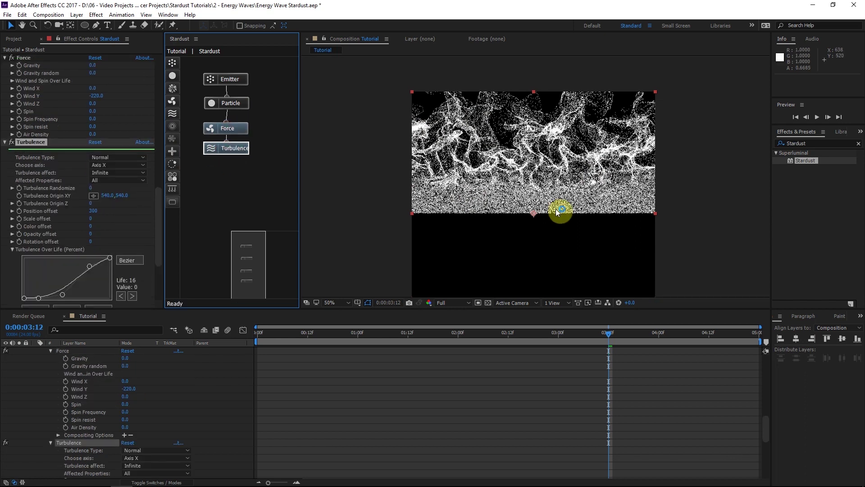
{"action": "key", "text": "space"}
{"action": "left_click_drag", "start_coordinate": [578, 224], "coordinate": [577, 206]}
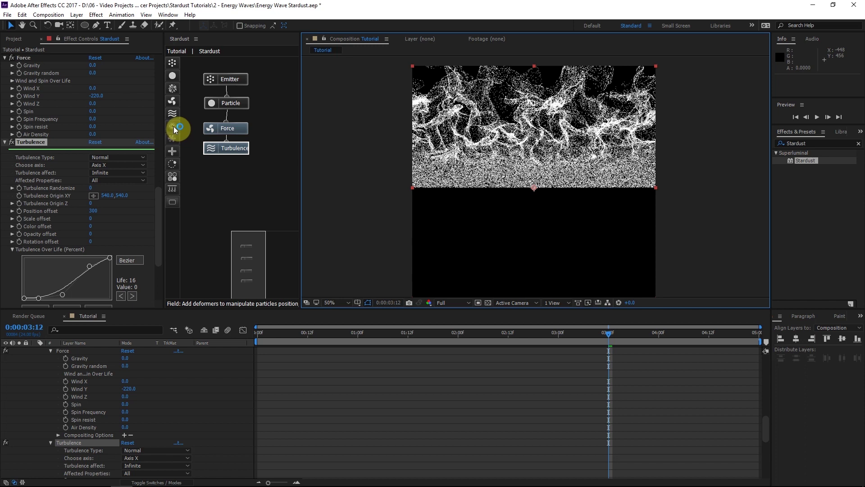
- Add a Field node to the Stardust graph and place it below the Turbulence node
{"action": "left_click_drag", "start_coordinate": [174, 127], "coordinate": [216, 170]}
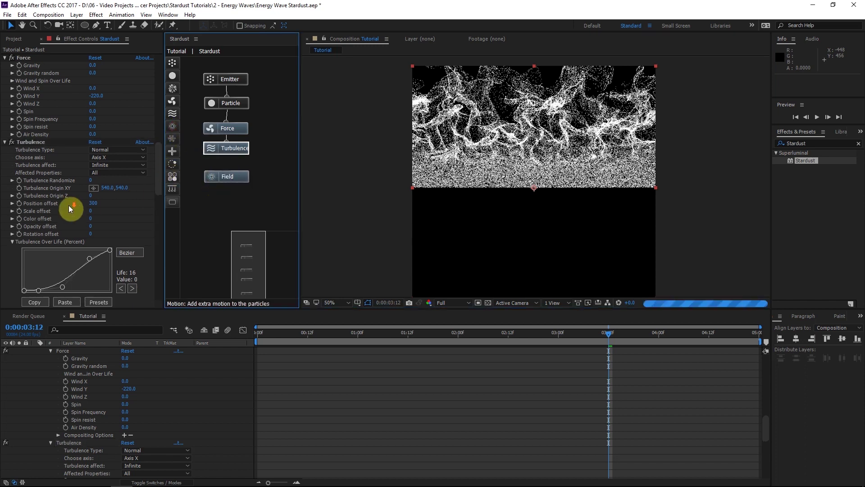
{"action": "scroll", "coordinate": [70, 207], "scroll_direction": "down", "scroll_amount": 7}
{"action": "scroll", "coordinate": [70, 210], "scroll_direction": "down", "scroll_amount": 2}
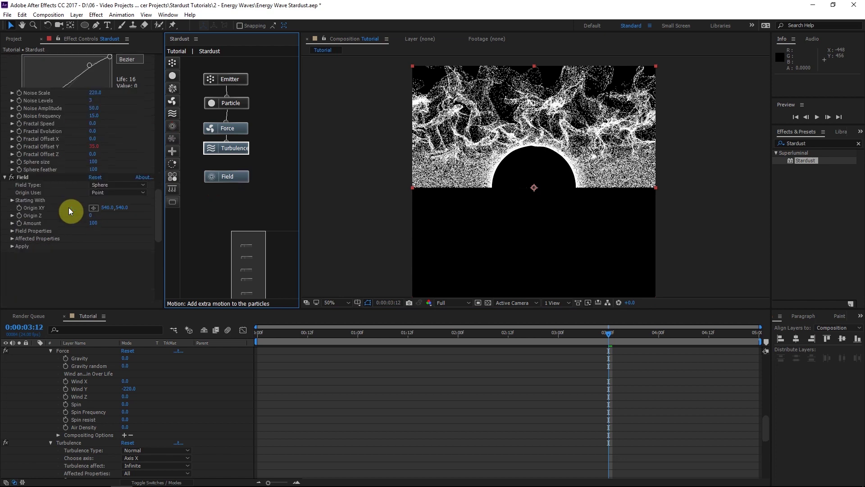
{"action": "left_click", "coordinate": [227, 174]}
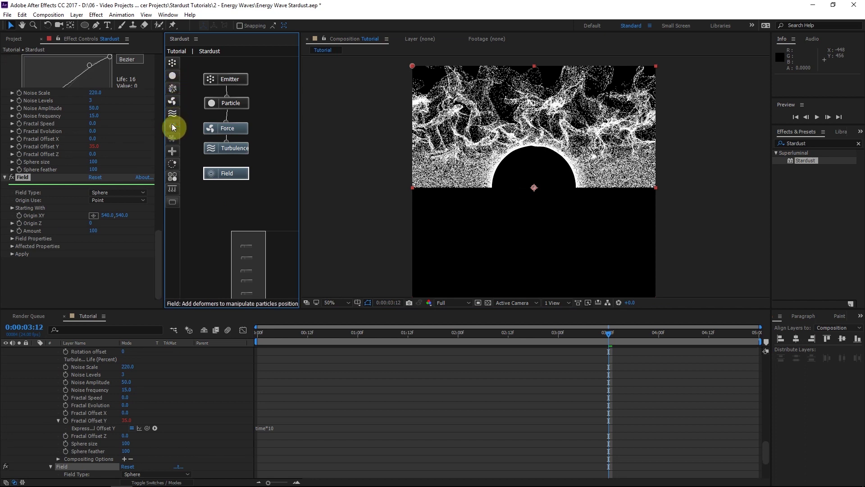
{"action": "left_click_drag", "start_coordinate": [174, 127], "coordinate": [230, 178]}
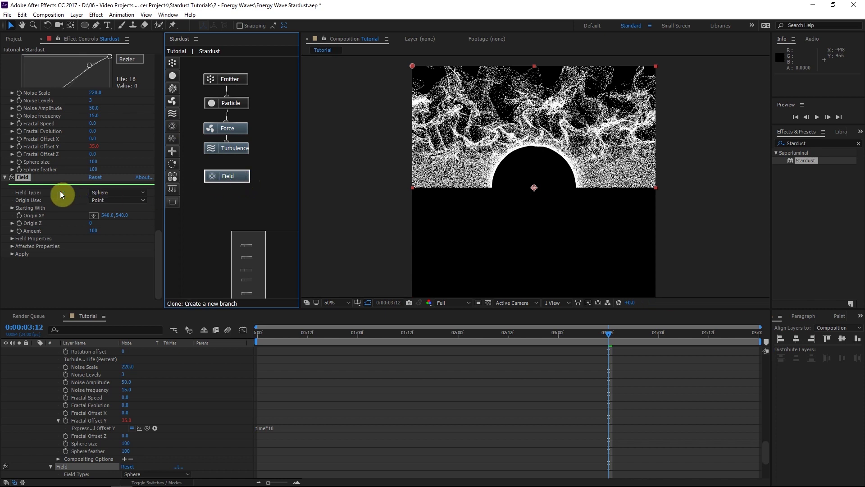
- Set the Field node's type to Bend with a Bend Amount of 30
{"action": "left_click", "coordinate": [114, 192]}
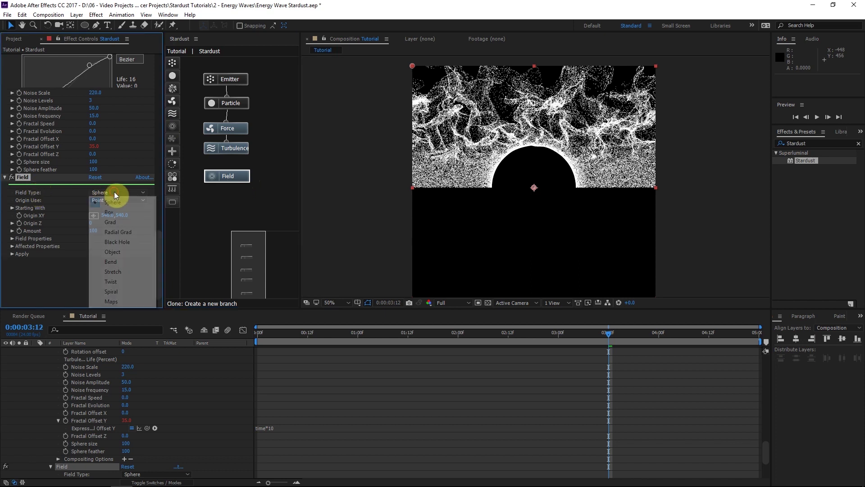
{"action": "left_click", "coordinate": [118, 262]}
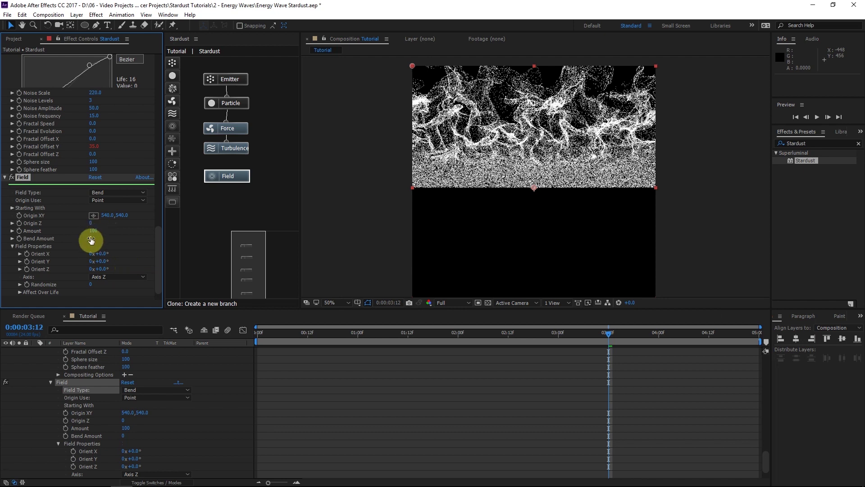
{"action": "left_click_drag", "start_coordinate": [90, 238], "coordinate": [100, 239]}
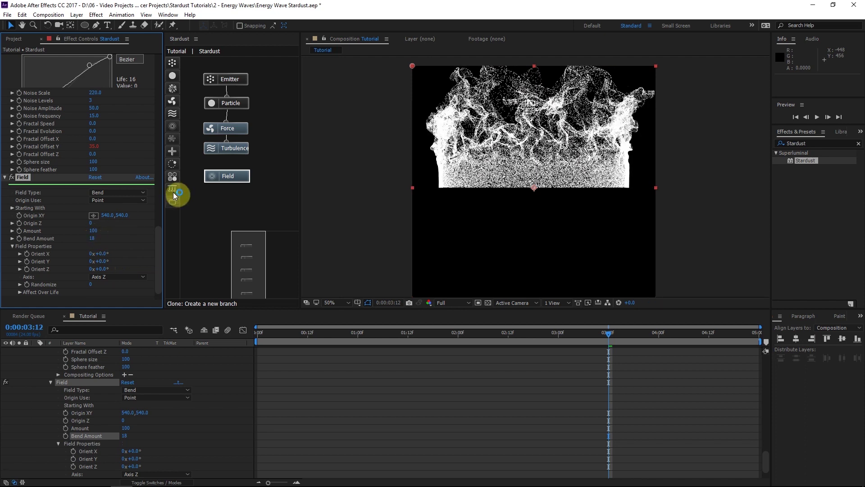
{"action": "left_click_drag", "start_coordinate": [90, 239], "coordinate": [97, 237]}
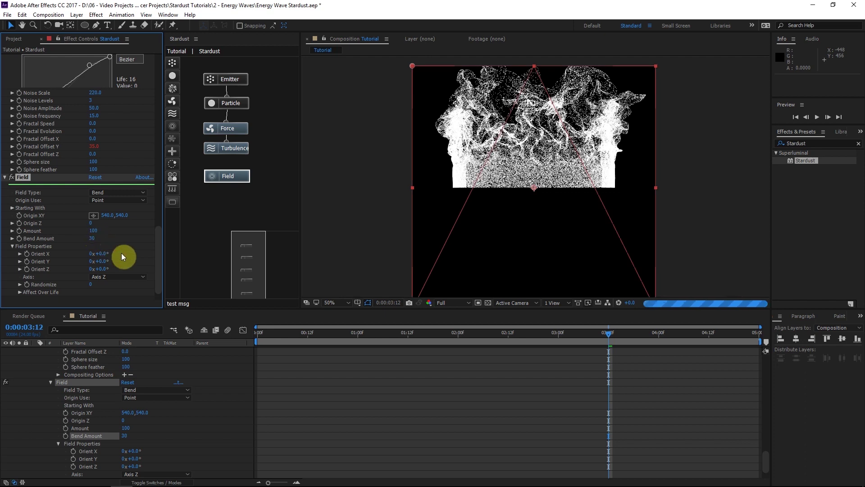
- Set the Field node's bend axis to Axis Y and its Origin XY to 540, 232
{"action": "left_click", "coordinate": [110, 277]}
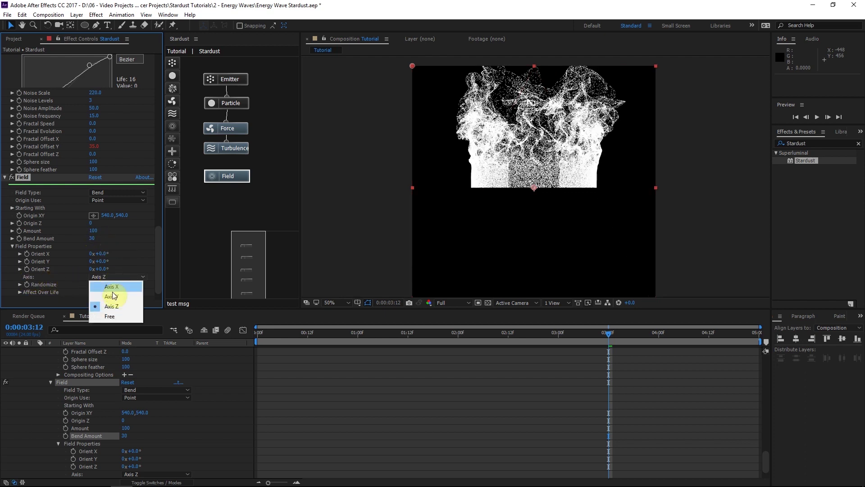
{"action": "left_click", "coordinate": [112, 296]}
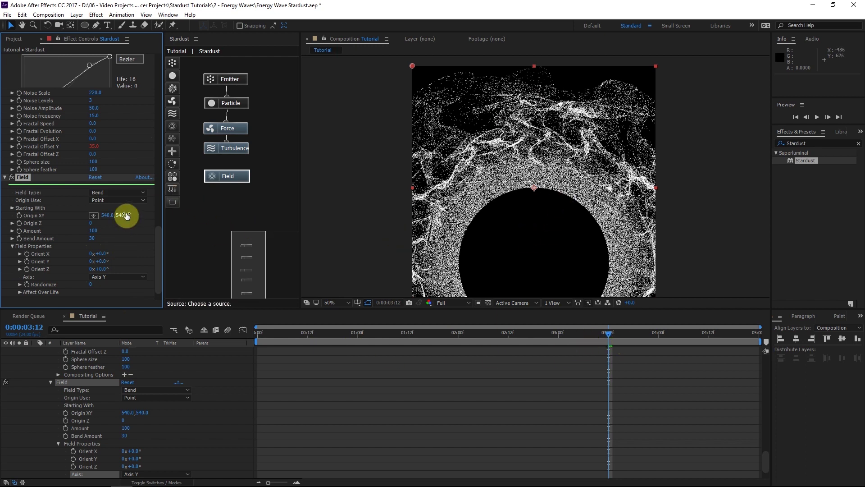
{"action": "left_click_drag", "start_coordinate": [126, 216], "coordinate": [116, 218]}
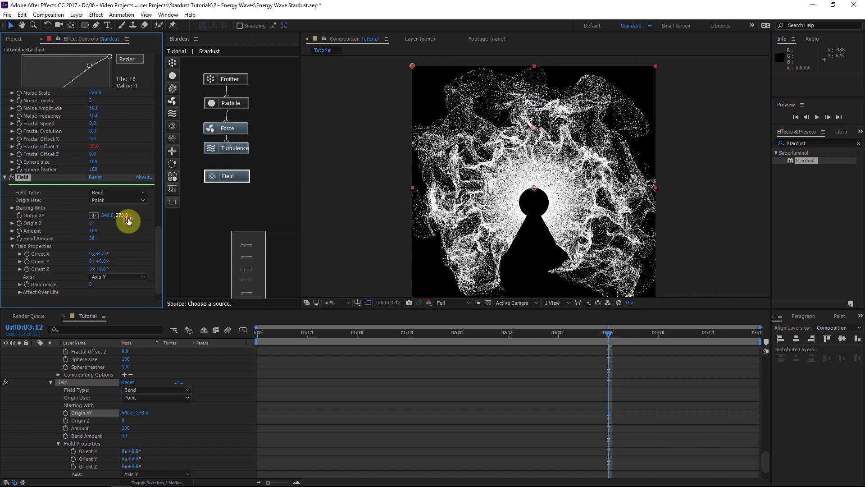
{"action": "left_click_drag", "start_coordinate": [128, 220], "coordinate": [96, 228]}
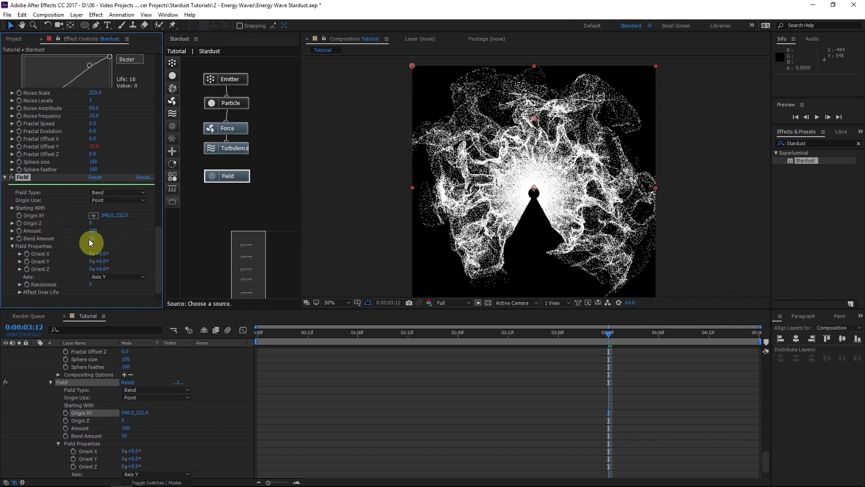
- Close the particle ring by setting the Field's Bend Amount to 36 and its Origin XY to 540, 260
{"action": "left_click_drag", "start_coordinate": [92, 239], "coordinate": [96, 239]}
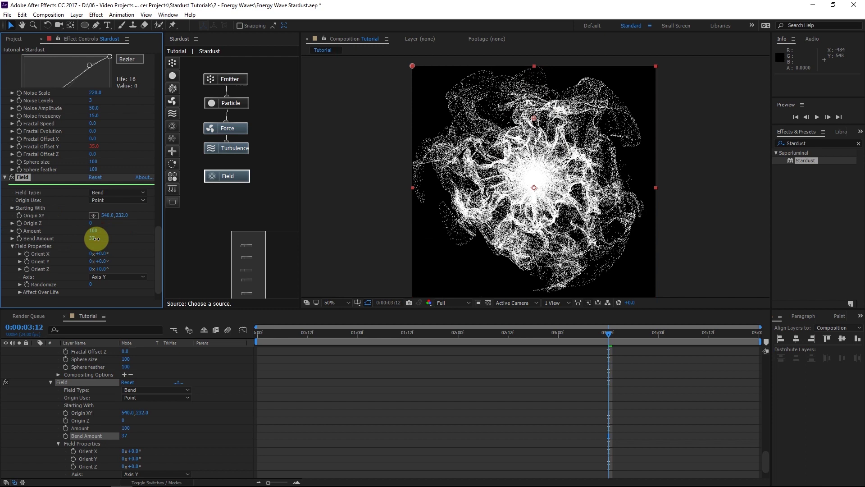
{"action": "left_click_drag", "start_coordinate": [95, 239], "coordinate": [101, 243]}
{"action": "left_click", "coordinate": [96, 239]}
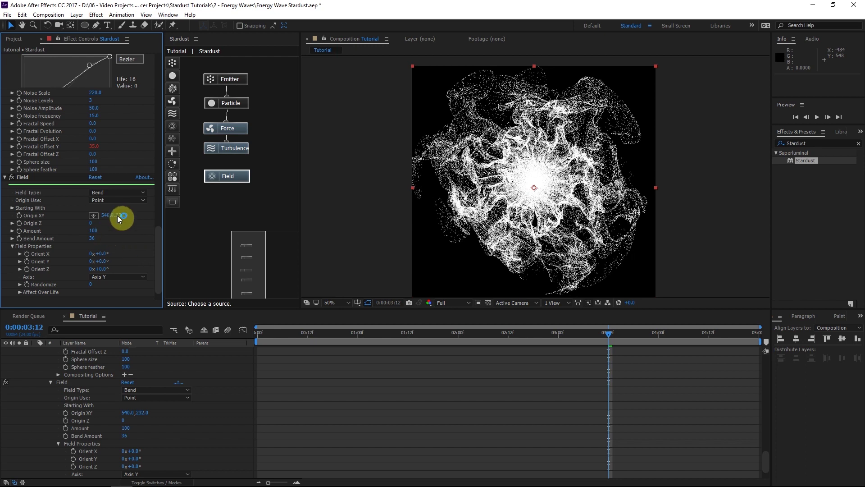
{"action": "scroll", "coordinate": [493, 228], "scroll_direction": "up", "scroll_amount": 4}
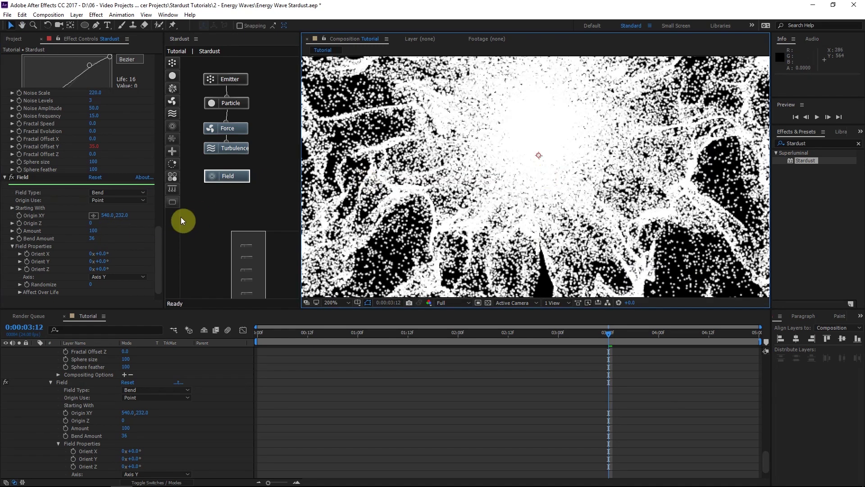
{"action": "left_click_drag", "start_coordinate": [125, 214], "coordinate": [93, 227]}
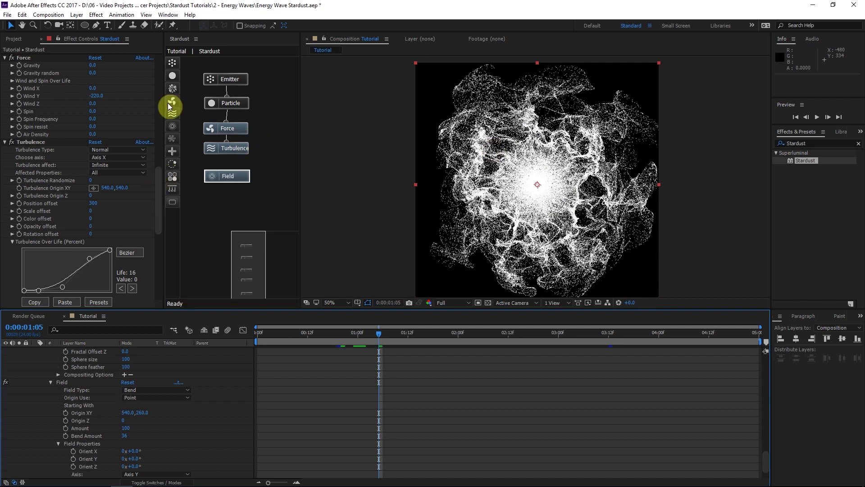
- Set the Particle node's Opacity to 50 and check the result at 0:00:01:09
{"action": "scroll", "coordinate": [45, 135], "scroll_direction": "up", "scroll_amount": 3}
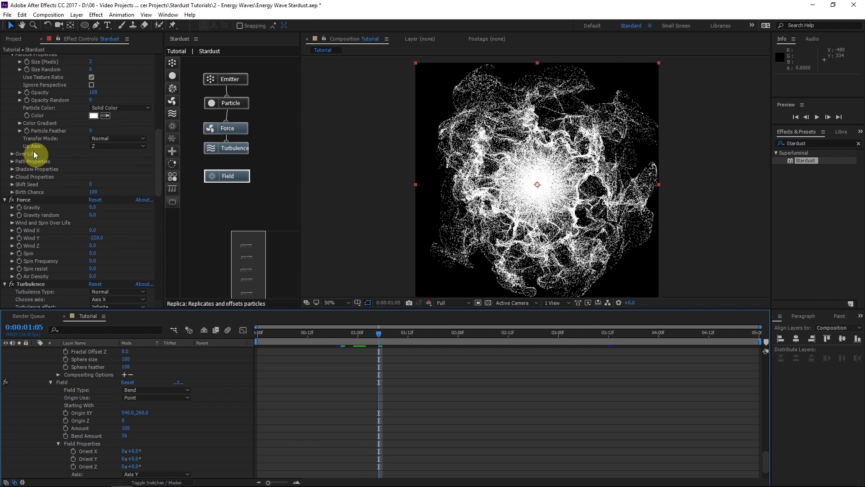
{"action": "left_click", "coordinate": [247, 105]}
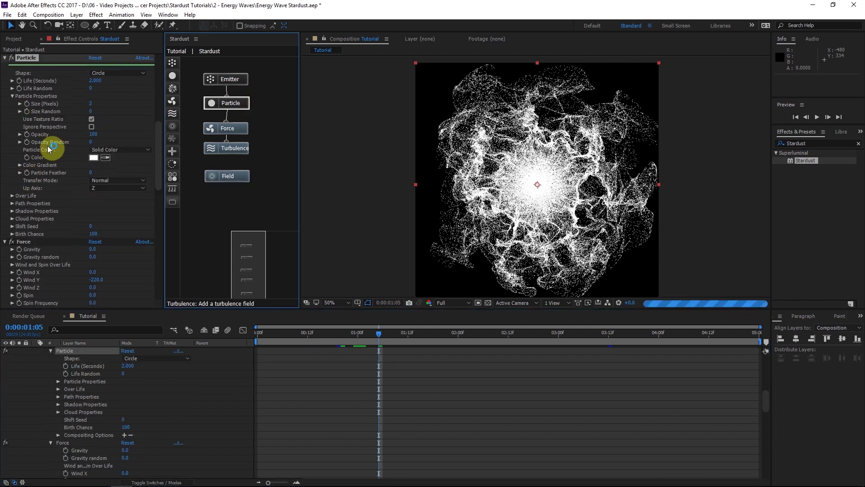
{"action": "left_click_drag", "start_coordinate": [93, 134], "coordinate": [131, 145]}
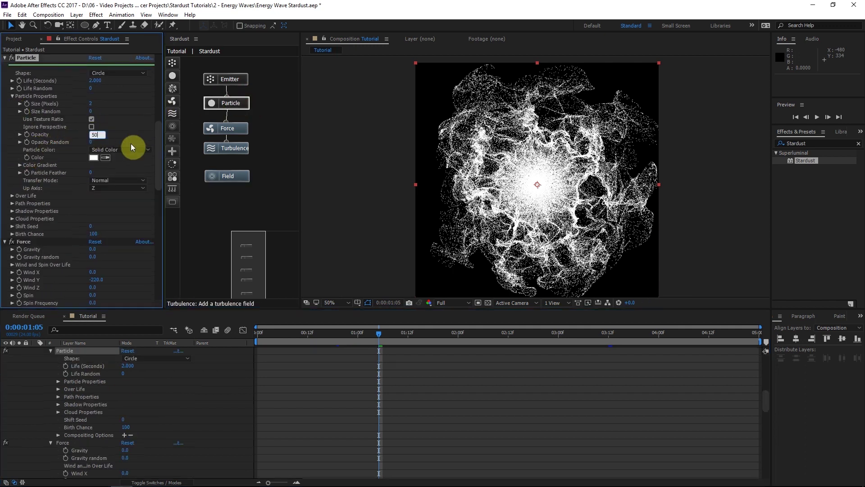
{"action": "left_click", "coordinate": [396, 340]}
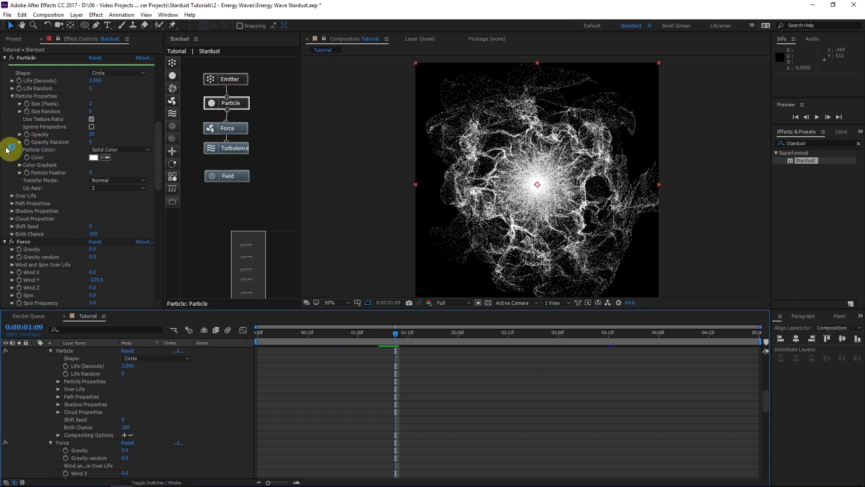
- Shape the Particle node's Size over life as a Bezier curve that starts flat and falls to 0 at Life 100
{"action": "left_click", "coordinate": [12, 196]}
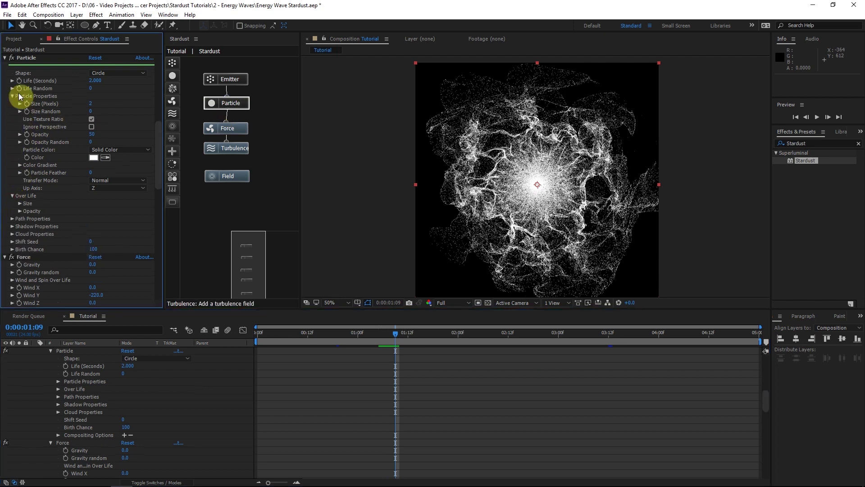
{"action": "left_click", "coordinate": [20, 203]}
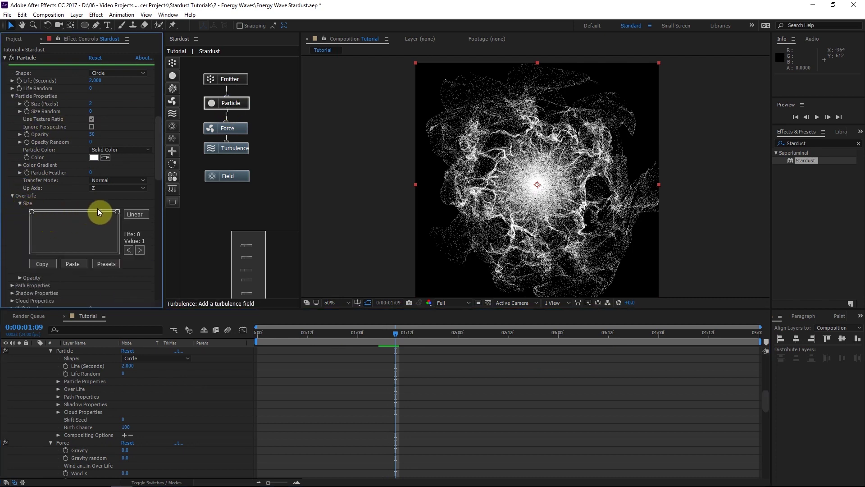
{"action": "left_click_drag", "start_coordinate": [120, 212], "coordinate": [128, 254]}
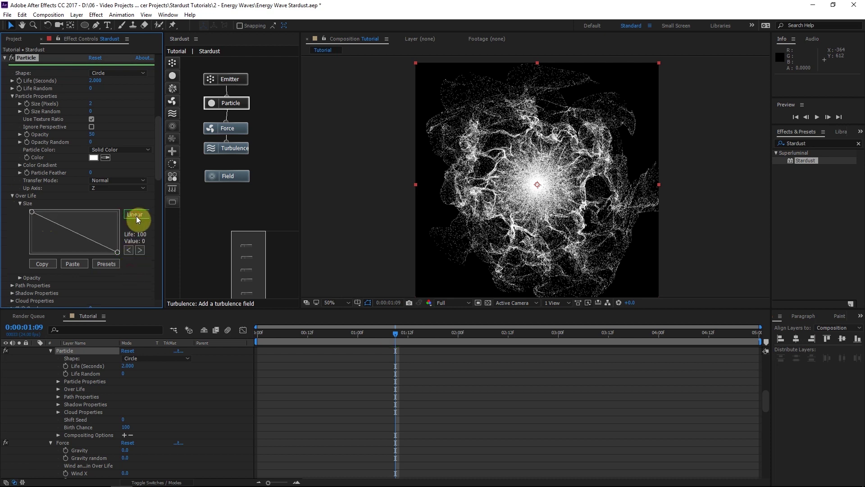
{"action": "mouse_move", "coordinate": [73, 224]}
{"action": "left_mouse_down"}
{"action": "mouse_move", "coordinate": [102, 221]}
{"action": "mouse_move", "coordinate": [80, 211]}
{"action": "left_mouse_up"}
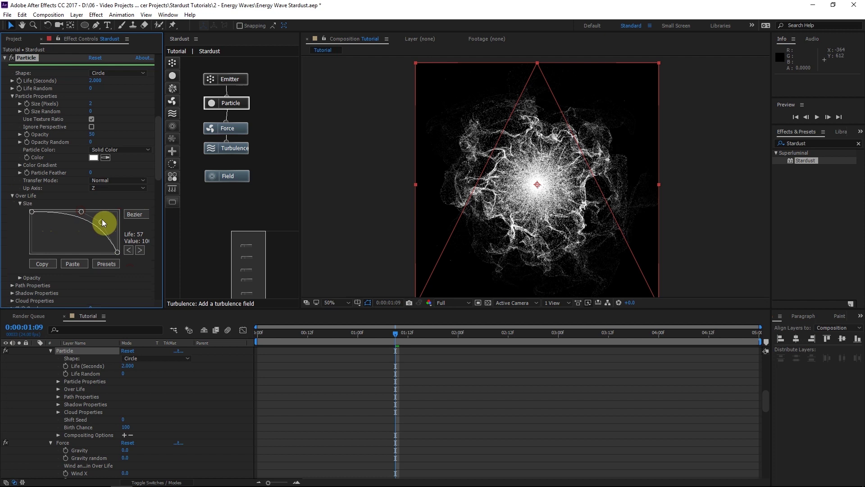
- Switch the Size over life curve to Draw and roughen its falling end with jagged freehand dips
{"action": "left_click", "coordinate": [137, 215]}
{"action": "left_click_drag", "start_coordinate": [93, 235], "coordinate": [83, 234]}
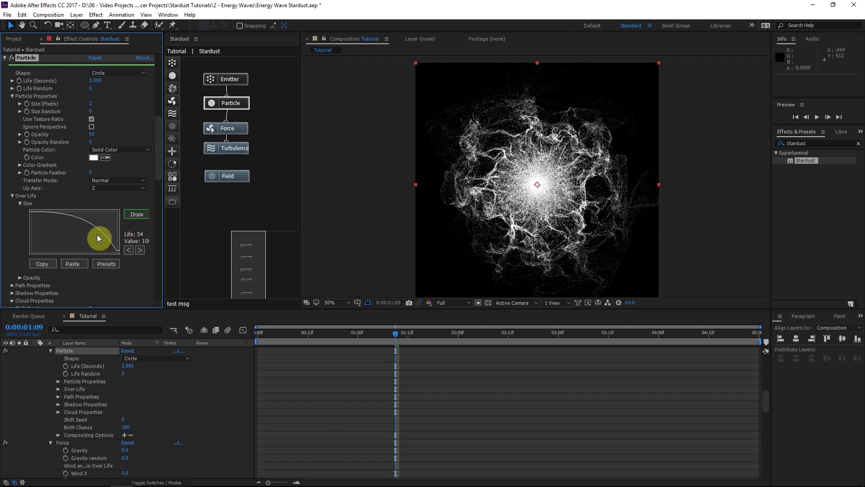
{"action": "mouse_move", "coordinate": [98, 237]}
{"action": "left_mouse_down"}
{"action": "mouse_move", "coordinate": [92, 228]}
{"action": "mouse_move", "coordinate": [104, 243]}
{"action": "left_mouse_up"}
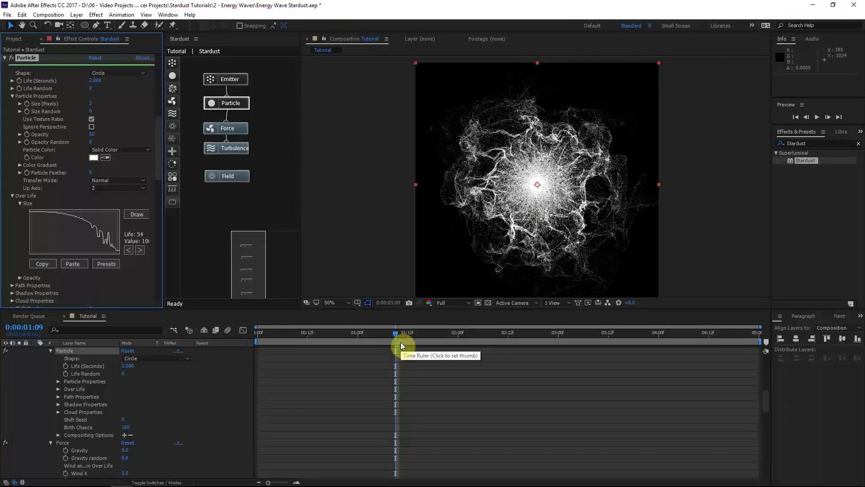
- Inspect the particle burst at different frames between 0:00:01:13 and 0:00:01:21
{"action": "left_click", "coordinate": [25, 196]}
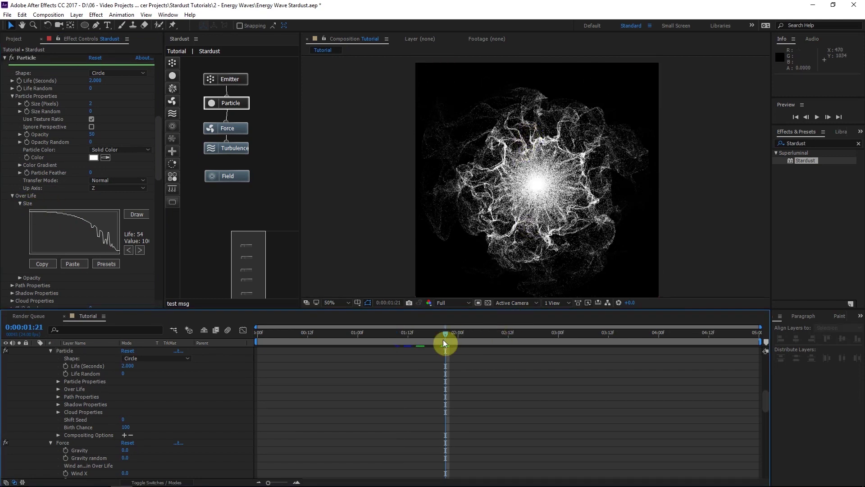
{"action": "left_click_drag", "start_coordinate": [442, 340], "coordinate": [445, 337]}
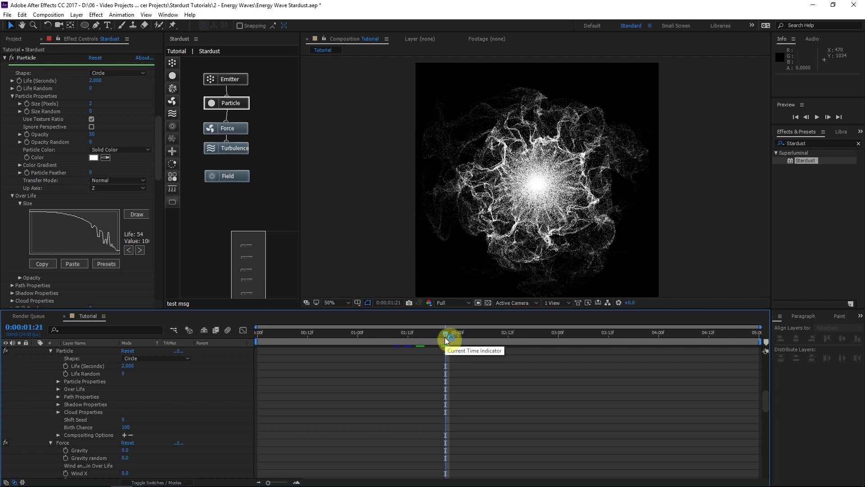
{"action": "left_click_drag", "start_coordinate": [445, 337], "coordinate": [413, 333]}
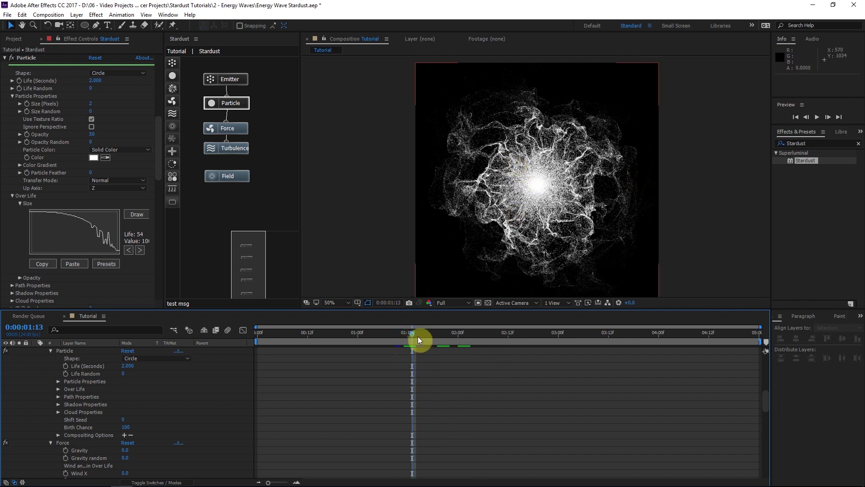
{"action": "left_click_drag", "start_coordinate": [417, 338], "coordinate": [433, 334]}
- Collapse the Stardust layer's properties in the timeline and select the layer
{"action": "scroll", "coordinate": [245, 405], "scroll_direction": "up", "scroll_amount": 10}
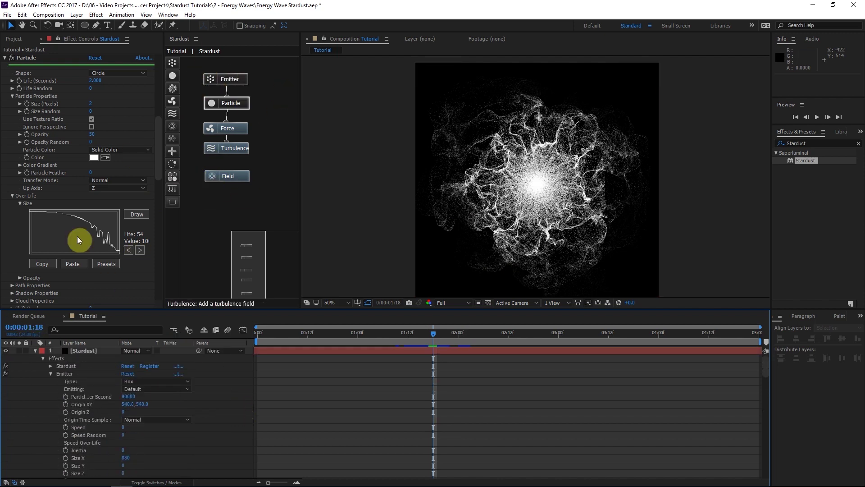
{"action": "left_click", "coordinate": [95, 353]}
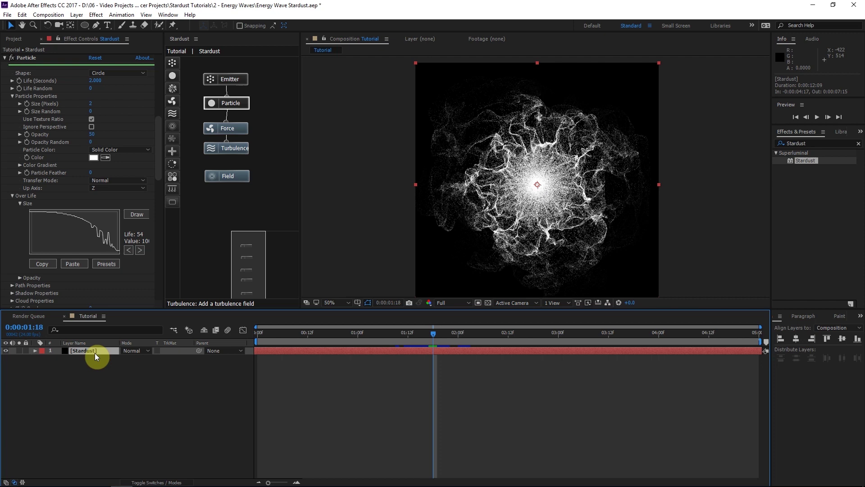
{"action": "left_click", "coordinate": [94, 357]}
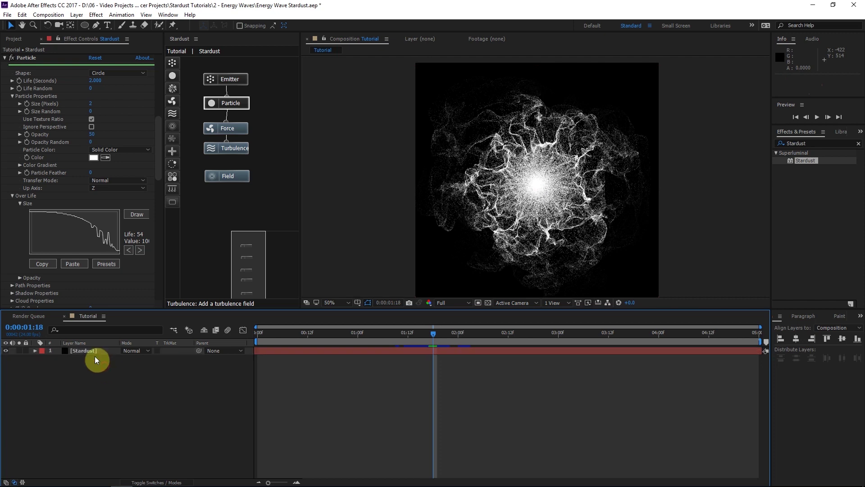
{"action": "left_click", "coordinate": [81, 342]}
{"action": "left_click", "coordinate": [81, 342]}
{"action": "left_click", "coordinate": [83, 351]}
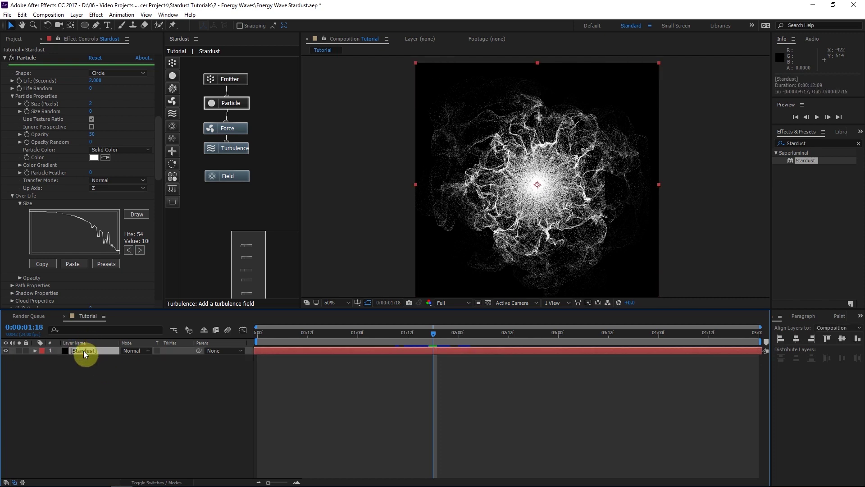
- Add an adjustment layer above the Stardust layer and apply Gaussian Blur to it with Blurriness 4
{"action": "scroll", "coordinate": [530, 242], "scroll_direction": "up", "scroll_amount": 1}
{"action": "scroll", "coordinate": [512, 229], "scroll_direction": "up", "scroll_amount": 2}
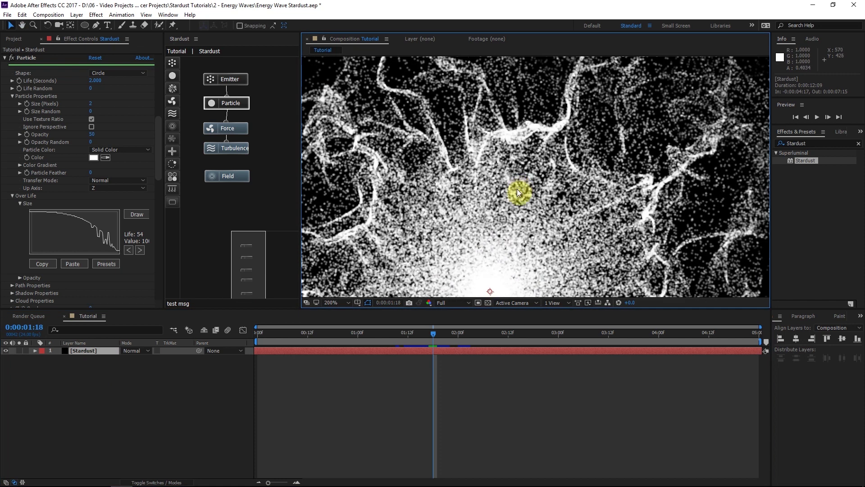
{"action": "scroll", "coordinate": [595, 238], "scroll_direction": "down", "scroll_amount": 2}
{"action": "scroll", "coordinate": [538, 189], "scroll_direction": "down", "scroll_amount": 1}
{"action": "left_click_drag", "start_coordinate": [584, 234], "coordinate": [536, 158]}
{"action": "scroll", "coordinate": [532, 191], "scroll_direction": "up", "scroll_amount": 1}
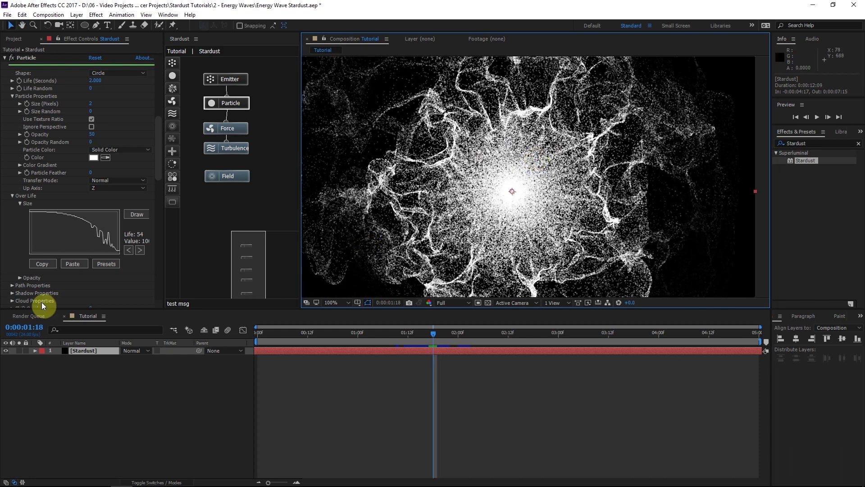
{"action": "key", "text": "ctrl+alt+y"}
{"action": "type", "text": "gaus"}
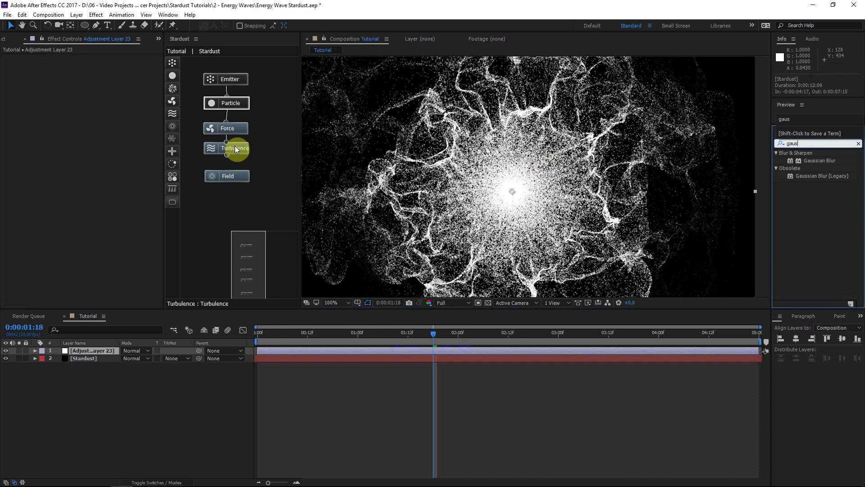
{"action": "key", "text": "Return"}
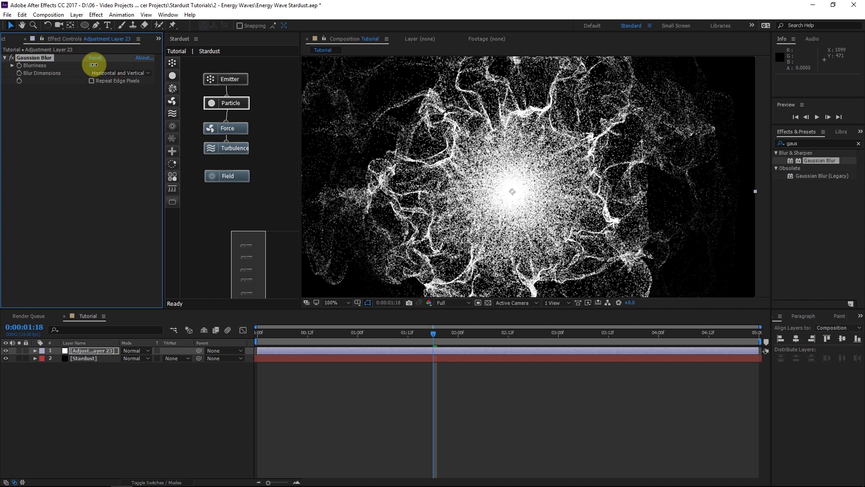
{"action": "left_click_drag", "start_coordinate": [94, 64], "coordinate": [96, 64]}
{"action": "left_click", "coordinate": [92, 150]}
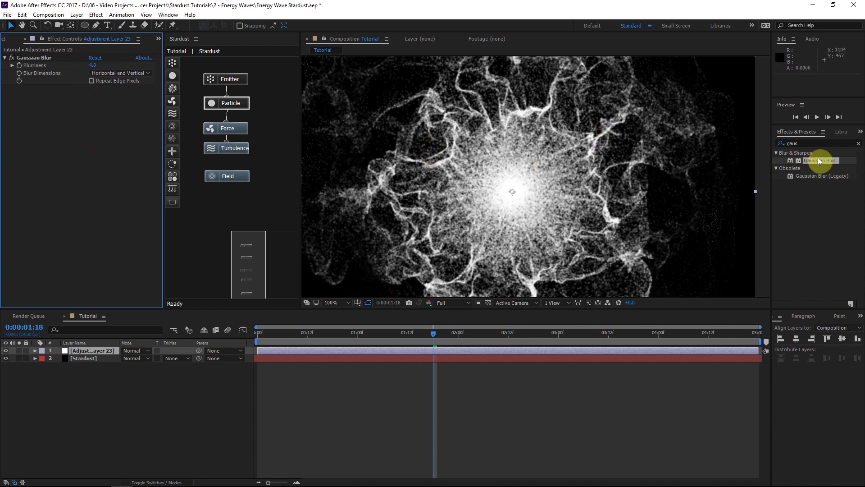
- Add the Median effect below Gaussian Blur on the adjustment layer and set its Radius to 3
{"action": "left_click", "coordinate": [819, 143]}
{"action": "type", "text": "media"}
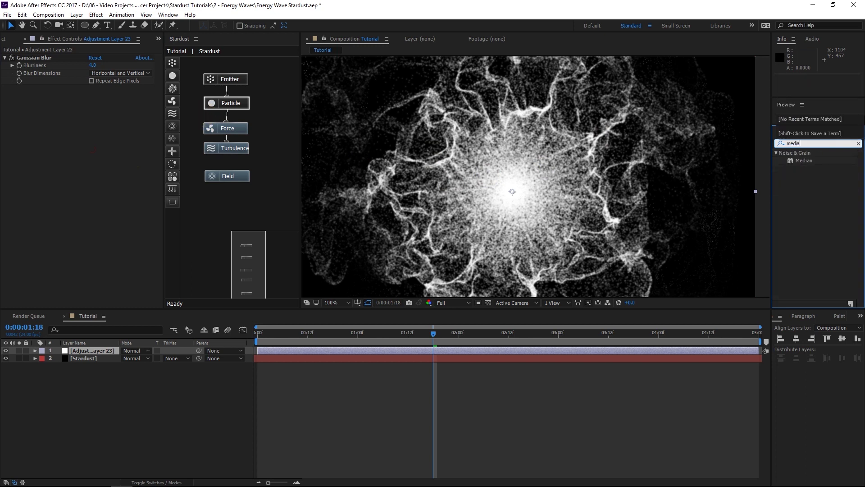
{"action": "type", "text": "n"}
{"action": "left_click_drag", "start_coordinate": [804, 161], "coordinate": [87, 114]}
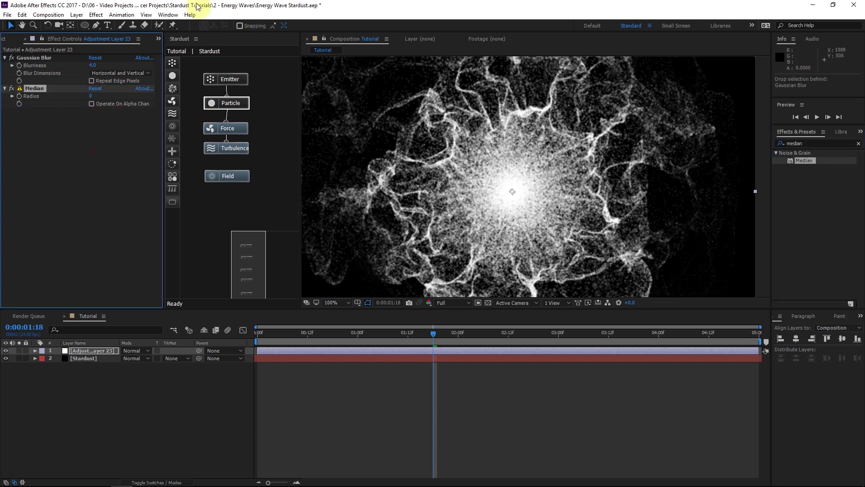
{"action": "left_click", "coordinate": [90, 99]}
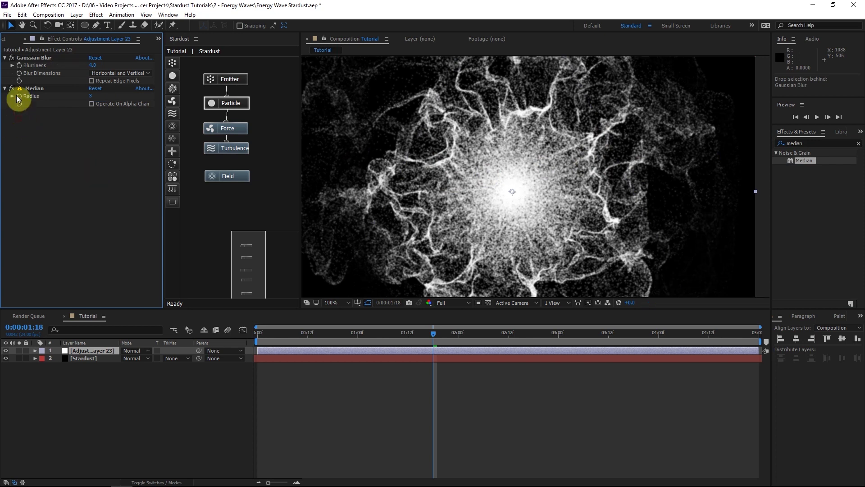
- Insert a Solid Composite effect between Gaussian Blur and Median, with its Color set to black 000000
{"action": "left_click", "coordinate": [487, 303]}
{"action": "left_click", "coordinate": [487, 303]}
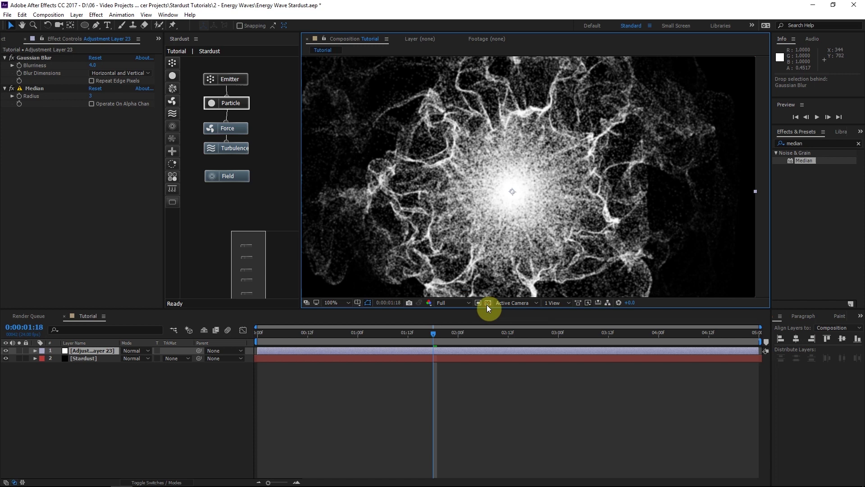
{"action": "left_click", "coordinate": [487, 303]}
{"action": "left_click", "coordinate": [487, 303]}
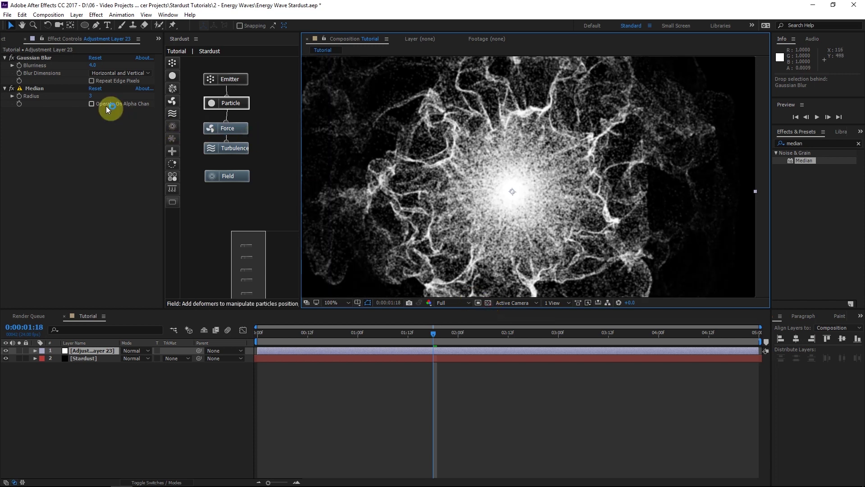
{"action": "key", "text": "ctrl+5"}
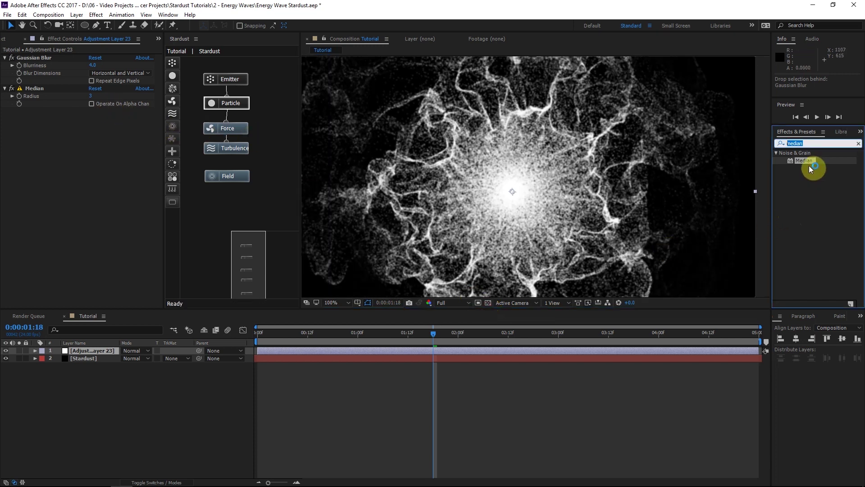
{"action": "type", "text": "solid"}
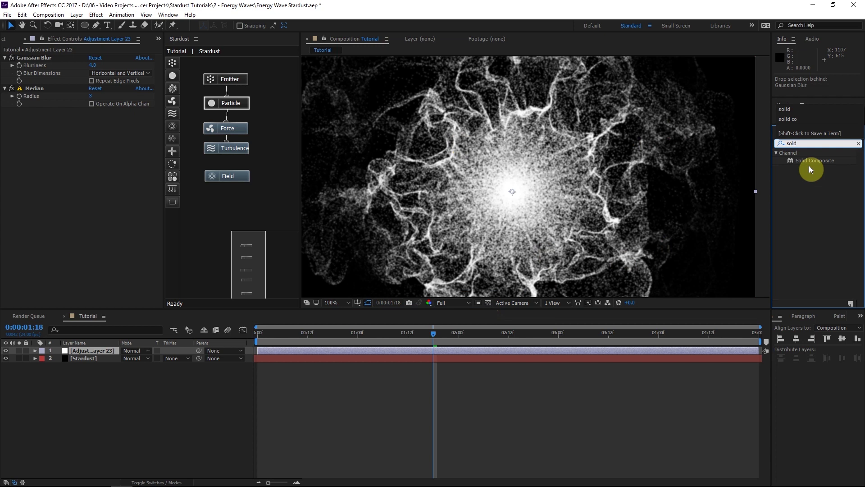
{"action": "left_click_drag", "start_coordinate": [809, 165], "coordinate": [63, 85]}
{"action": "left_click", "coordinate": [94, 104]}
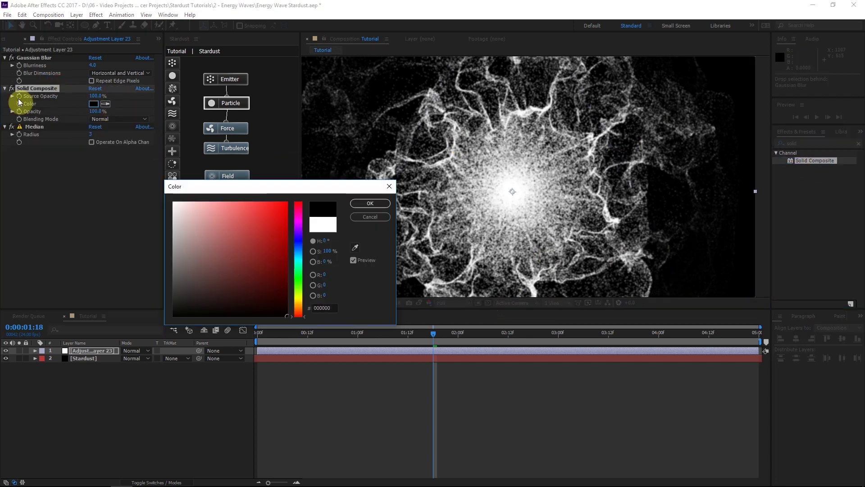
{"action": "left_click", "coordinate": [369, 203]}
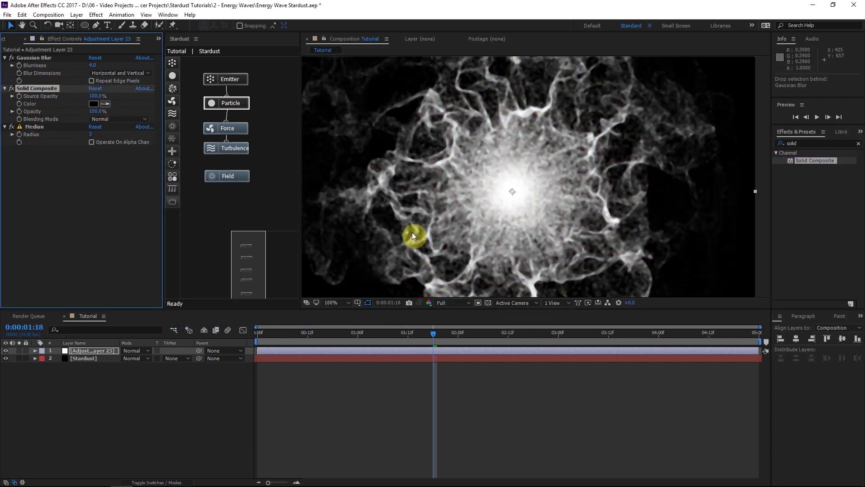
- Compare the particle burst with the Median effect disabled and enabled
{"action": "left_click", "coordinate": [13, 128]}
{"action": "left_click", "coordinate": [13, 128]}
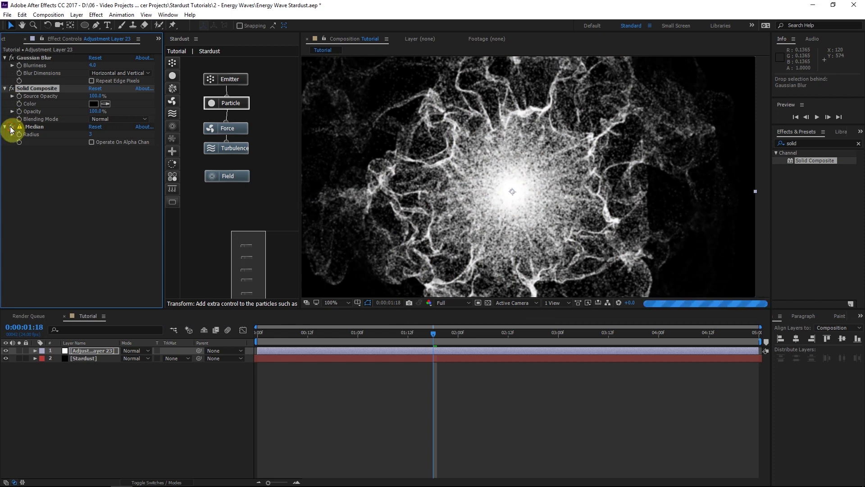
{"action": "left_click", "coordinate": [12, 128]}
{"action": "scroll", "coordinate": [496, 147], "scroll_direction": "down", "scroll_amount": 1}
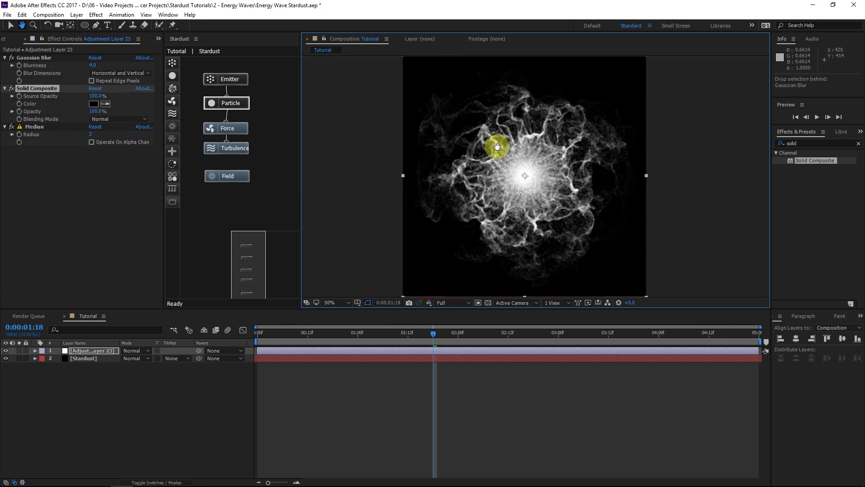
{"action": "scroll", "coordinate": [499, 148], "scroll_direction": "up", "scroll_amount": 1}
{"action": "left_click_drag", "start_coordinate": [499, 147], "coordinate": [496, 155]}
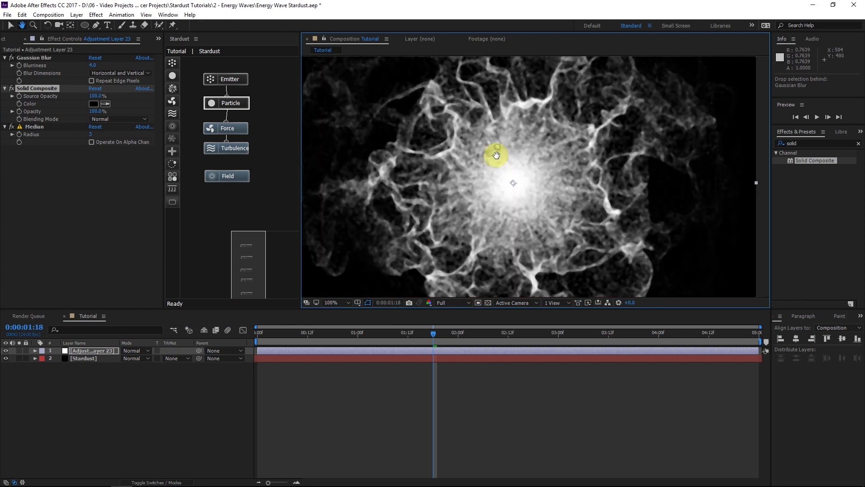
- Add CC Vector Blur below Median, with Amount 3 and Map Softness 19
{"action": "left_click", "coordinate": [797, 143]}
{"action": "type", "text": "vect"}
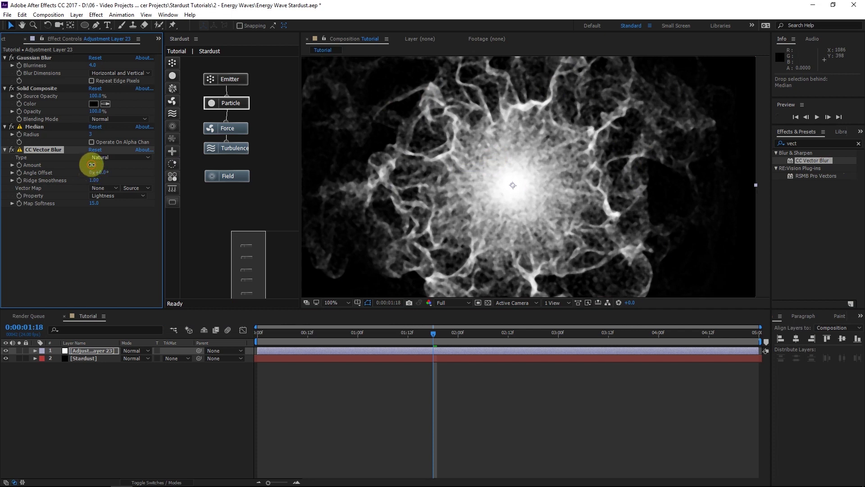
{"action": "left_click", "coordinate": [92, 165]}
{"action": "type", "text": "3"}
{"action": "left_click", "coordinate": [111, 241]}
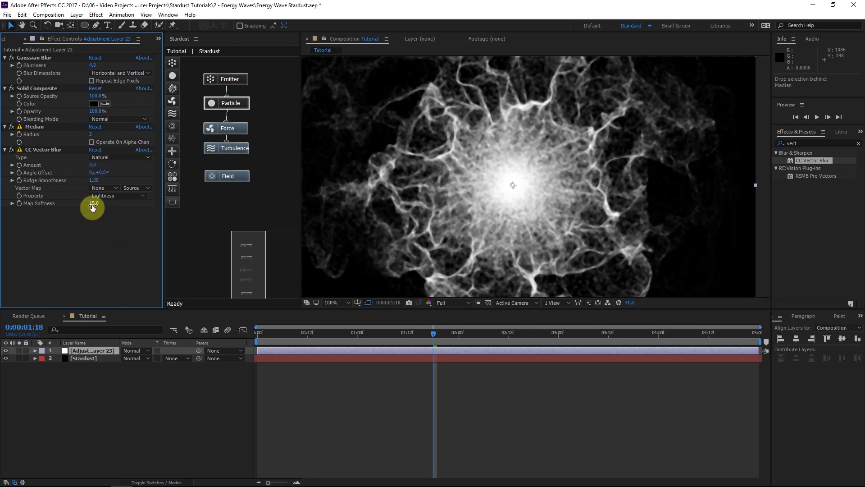
{"action": "type", "text": "19"}
{"action": "key", "text": "Return"}
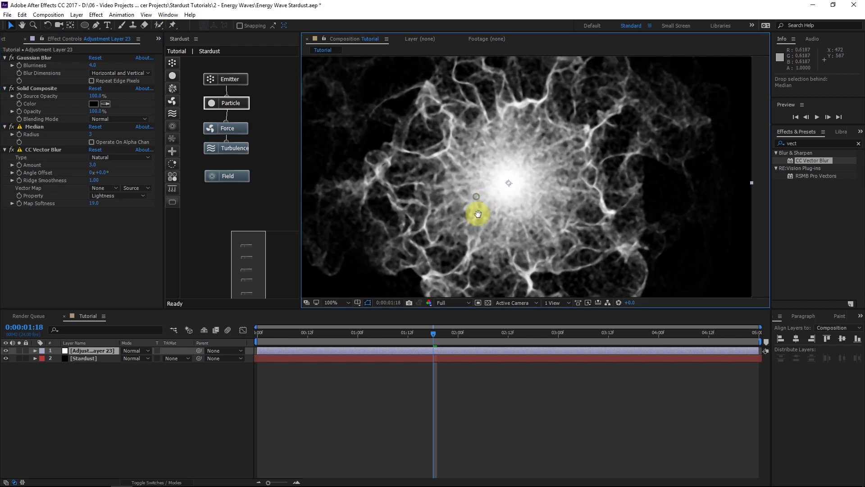
- Move the current time to 0:00:01:19 and inspect the smoothed energy strands
{"action": "scroll", "coordinate": [477, 215], "scroll_direction": "down", "scroll_amount": 2}
{"action": "scroll", "coordinate": [486, 210], "scroll_direction": "up", "scroll_amount": 2}
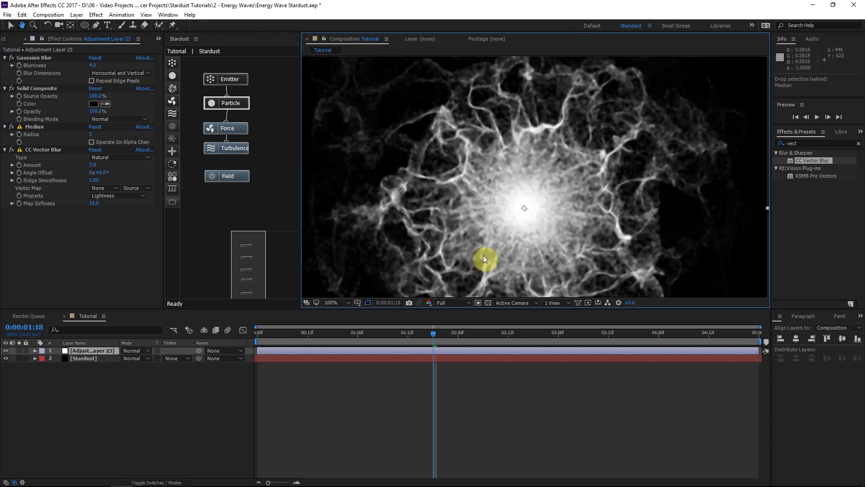
{"action": "left_click", "coordinate": [438, 335]}
{"action": "left_click_drag", "start_coordinate": [446, 233], "coordinate": [435, 271]}
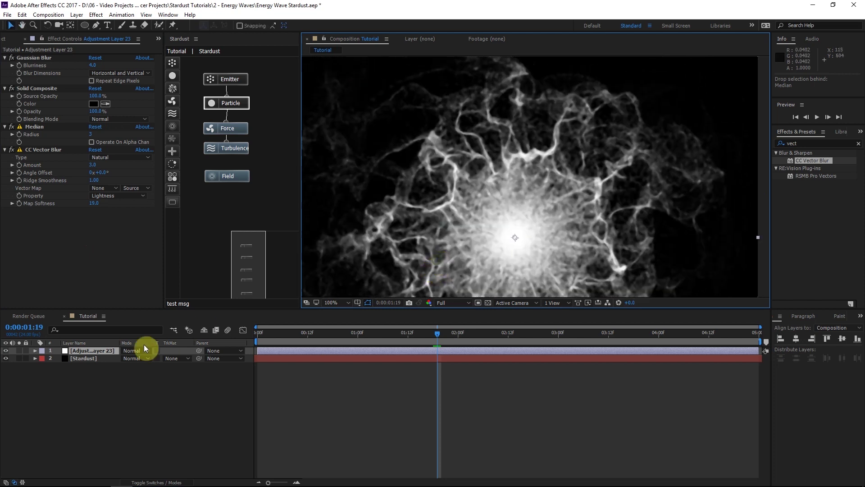
- Compare the burst up close with the adjustment layer hidden and shown again
{"action": "left_click", "coordinate": [6, 351]}
{"action": "mouse_move", "coordinate": [521, 220]}
{"action": "left_mouse_down"}
{"action": "mouse_move", "coordinate": [525, 201]}
{"action": "mouse_move", "coordinate": [505, 199]}
{"action": "mouse_move", "coordinate": [511, 170]}
{"action": "mouse_move", "coordinate": [506, 222]}
{"action": "left_mouse_up"}
{"action": "scroll", "coordinate": [505, 199], "scroll_direction": "up", "scroll_amount": 1}
{"action": "scroll", "coordinate": [505, 201], "scroll_direction": "down", "scroll_amount": 1}
{"action": "scroll", "coordinate": [496, 202], "scroll_direction": "down", "scroll_amount": 2}
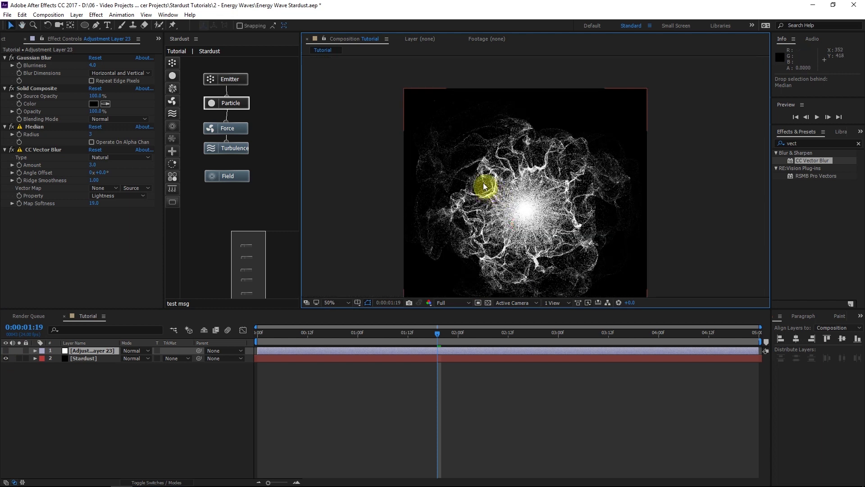
{"action": "scroll", "coordinate": [502, 175], "scroll_direction": "up", "scroll_amount": 4}
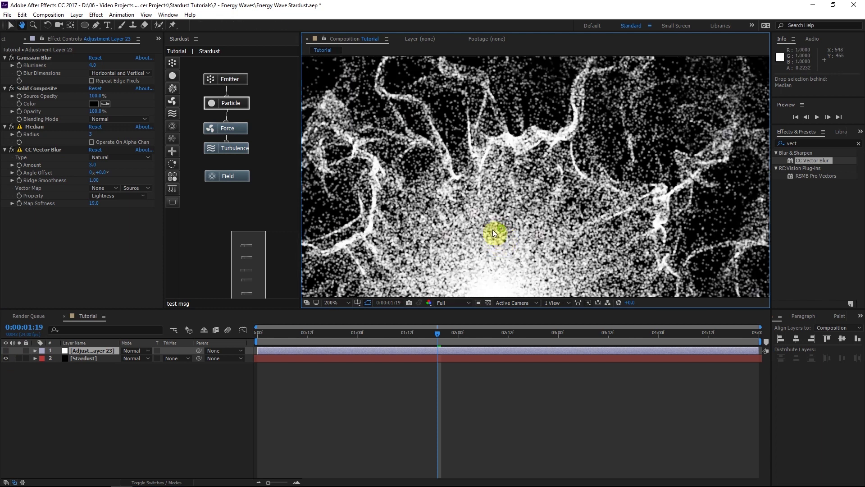
{"action": "left_click", "coordinate": [5, 350]}
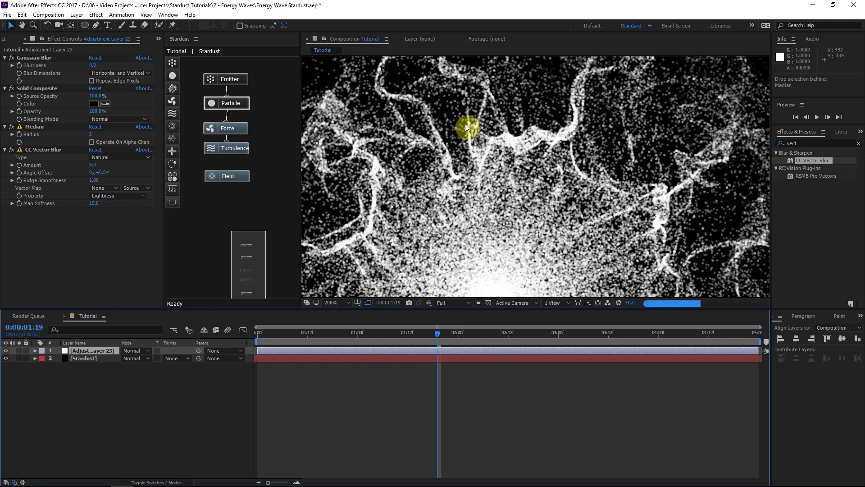
{"action": "scroll", "coordinate": [500, 178], "scroll_direction": "down", "scroll_amount": 1}
{"action": "left_click_drag", "start_coordinate": [503, 186], "coordinate": [507, 160]}
{"action": "scroll", "coordinate": [507, 143], "scroll_direction": "down", "scroll_amount": 2}
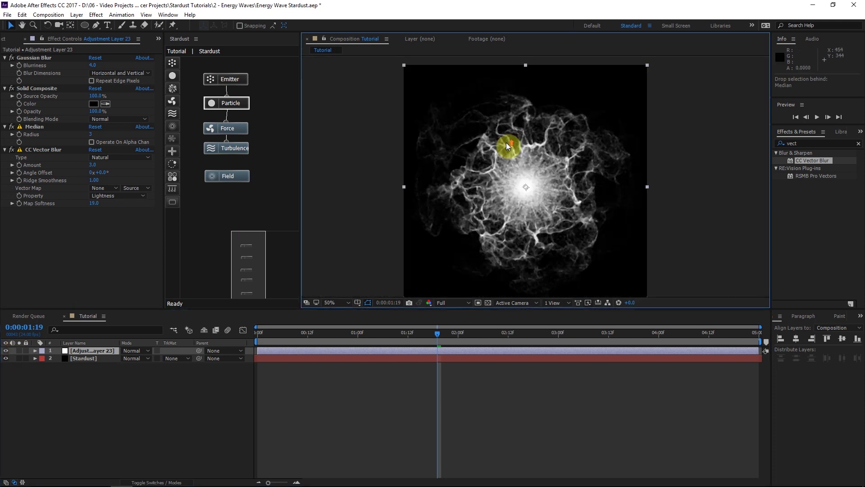
- Try the adjustment layer at 50% Opacity, inspect the blended particles, and return it to 100%
{"action": "left_click", "coordinate": [101, 351]}
{"action": "key", "text": "t"}
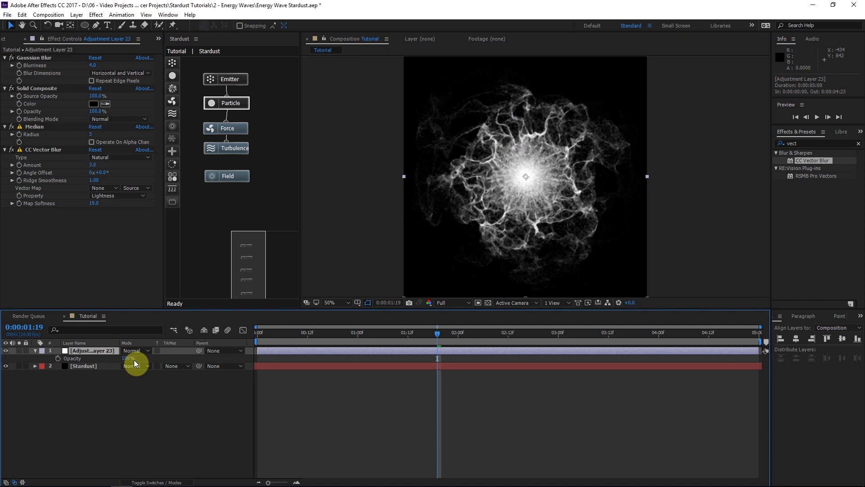
{"action": "left_click", "coordinate": [147, 393]}
{"action": "scroll", "coordinate": [528, 202], "scroll_direction": "up", "scroll_amount": 4}
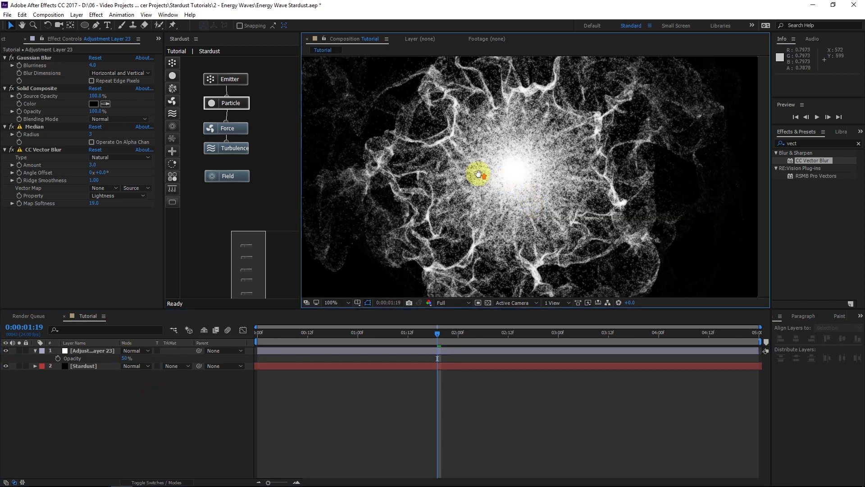
{"action": "left_click_drag", "start_coordinate": [518, 154], "coordinate": [697, 255]}
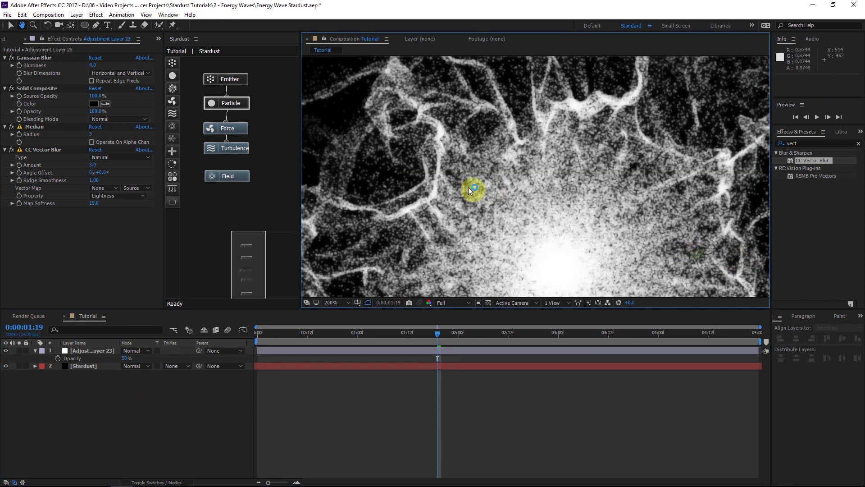
{"action": "left_click_drag", "start_coordinate": [475, 192], "coordinate": [485, 124]}
{"action": "scroll", "coordinate": [491, 158], "scroll_direction": "down", "scroll_amount": 1}
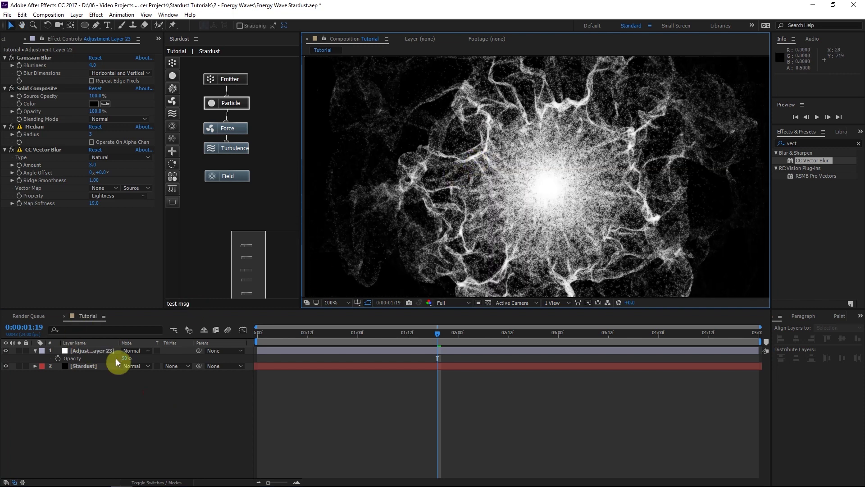
{"action": "left_click_drag", "start_coordinate": [126, 360], "coordinate": [239, 332]}
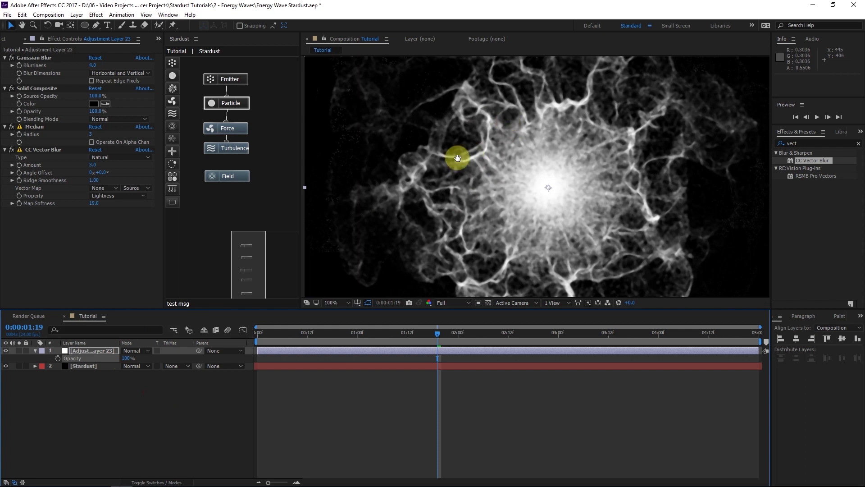
- Set the adjustment layer's blending mode to Screen and compare the burst with the layer hidden and shown
{"action": "left_click", "coordinate": [138, 351]}
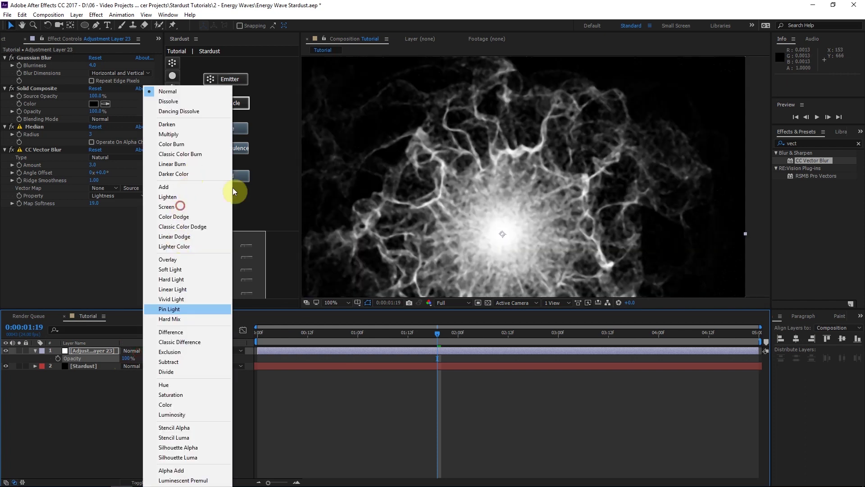
{"action": "left_click", "coordinate": [232, 205]}
{"action": "left_click_drag", "start_coordinate": [510, 201], "coordinate": [543, 125]}
{"action": "scroll", "coordinate": [514, 176], "scroll_direction": "down", "scroll_amount": 1}
{"action": "scroll", "coordinate": [510, 197], "scroll_direction": "up", "scroll_amount": 1}
{"action": "scroll", "coordinate": [495, 177], "scroll_direction": "down", "scroll_amount": 1}
{"action": "left_click_drag", "start_coordinate": [495, 177], "coordinate": [491, 164]}
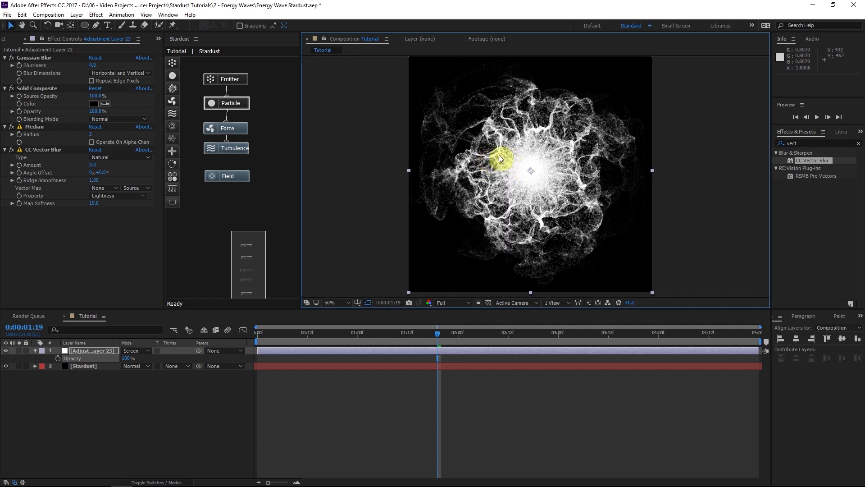
{"action": "left_click", "coordinate": [5, 351]}
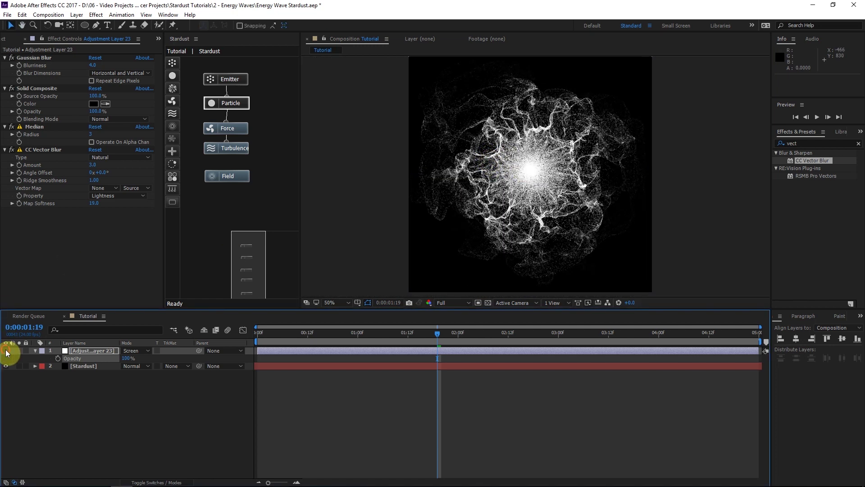
{"action": "mouse_move", "coordinate": [500, 184]}
{"action": "left_mouse_down"}
{"action": "mouse_move", "coordinate": [496, 204]}
{"action": "mouse_move", "coordinate": [493, 184]}
{"action": "left_mouse_up"}
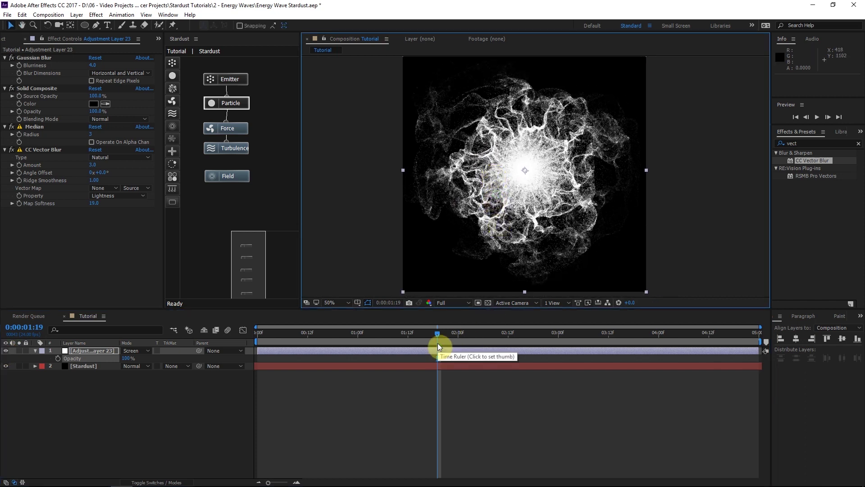
- Rename the adjustment layer above the Stardust layer as Fluids
{"action": "left_click", "coordinate": [83, 350]}
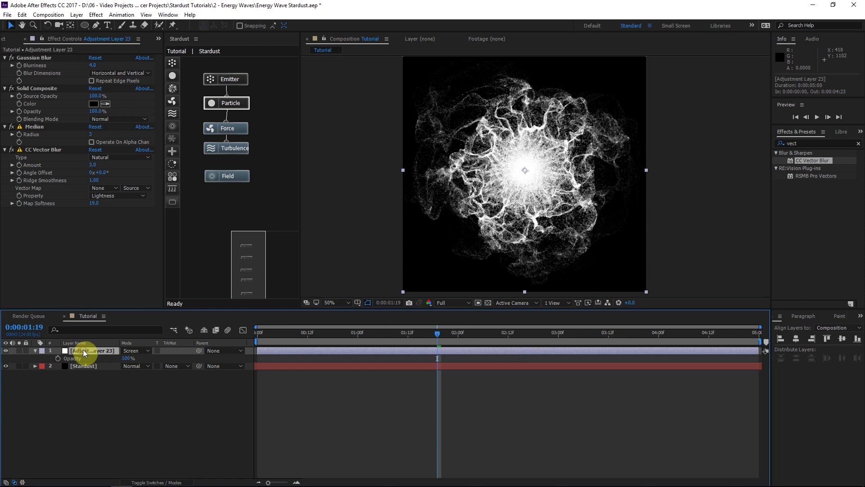
{"action": "key", "text": "Return"}
{"action": "type", "text": "Fluids"}
{"action": "key", "text": "Return"}
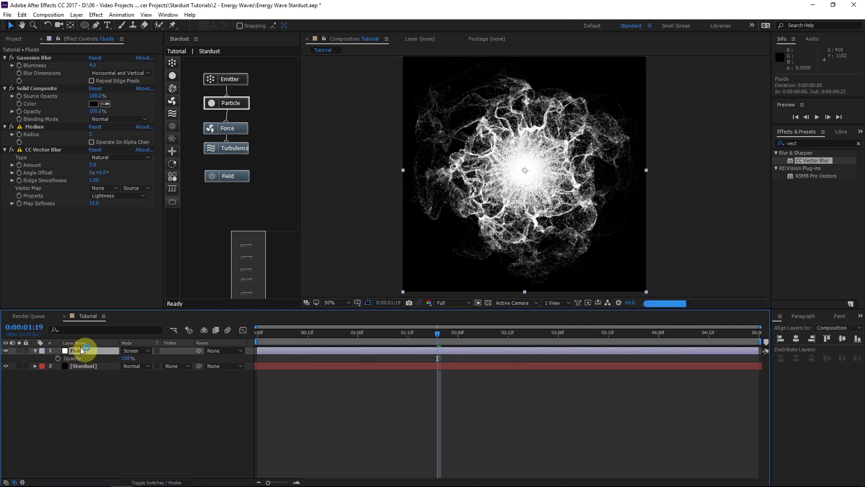
- Add a new adjustment layer above Fluids and name it COLOR_GLOW
{"action": "key", "text": "ctrl+alt+y"}
{"action": "left_click", "coordinate": [82, 358]}
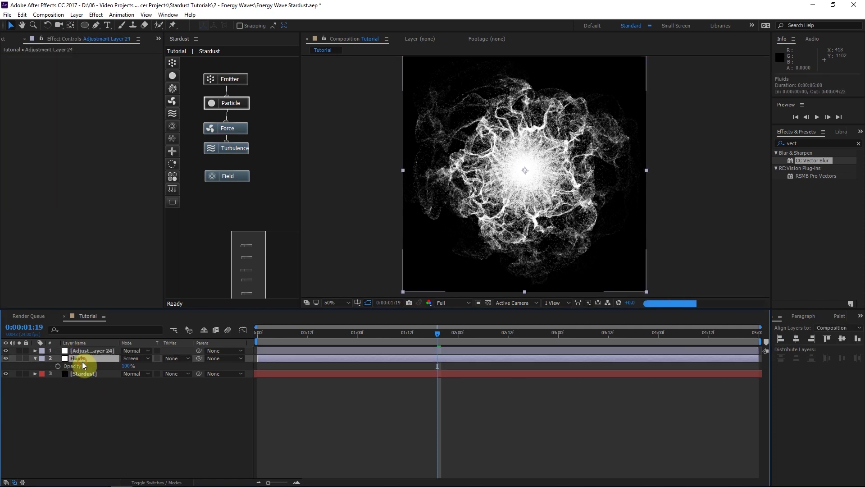
{"action": "left_click", "coordinate": [88, 350]}
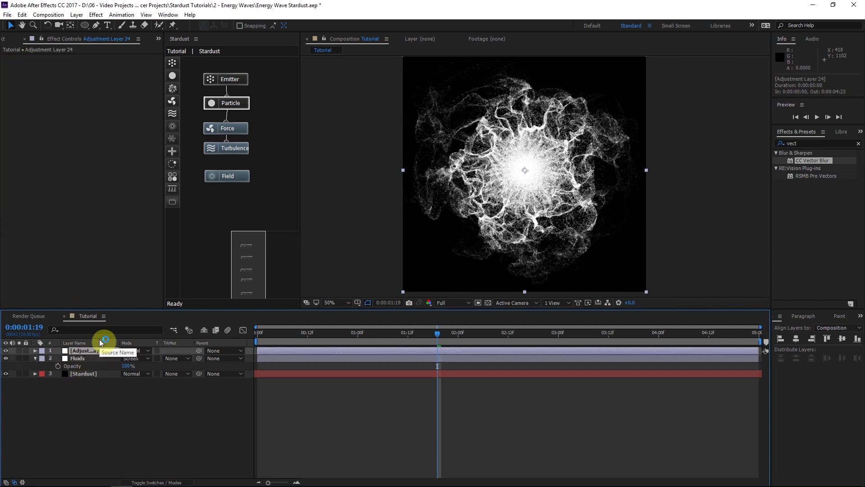
{"action": "left_click", "coordinate": [490, 302]}
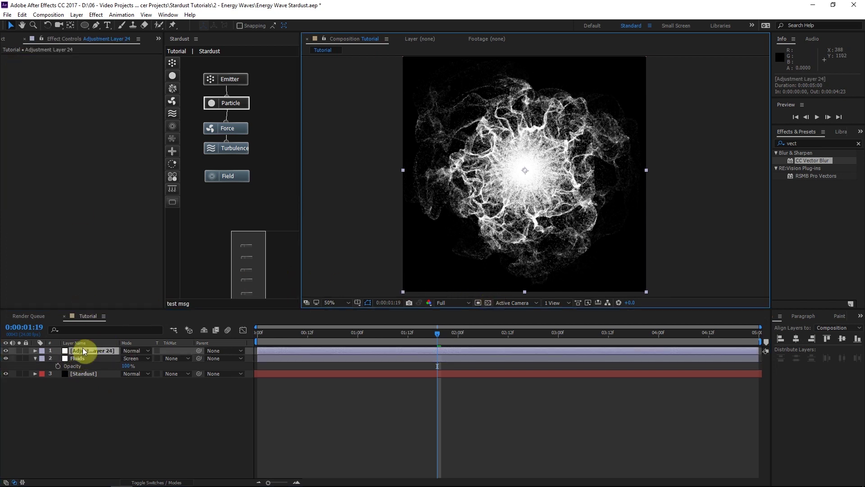
- Find the Curves effect and apply it to the COLOR_GLOW layer
{"action": "left_click", "coordinate": [807, 143]}
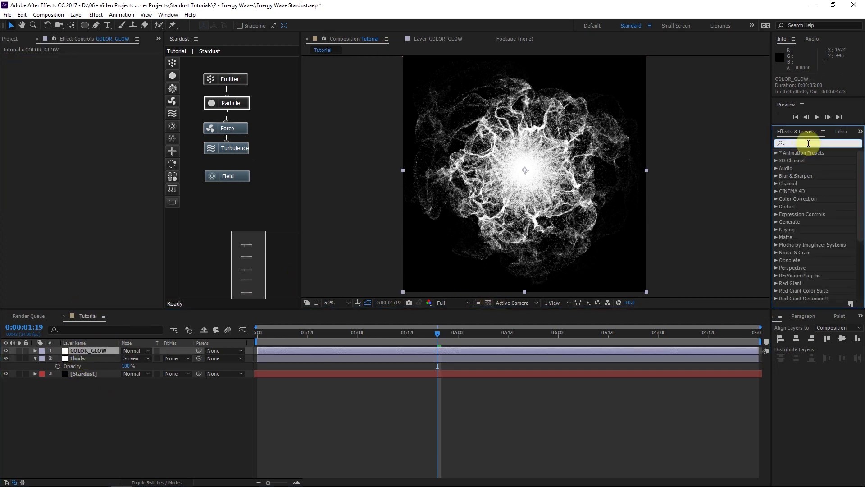
{"action": "type", "text": "curves"}
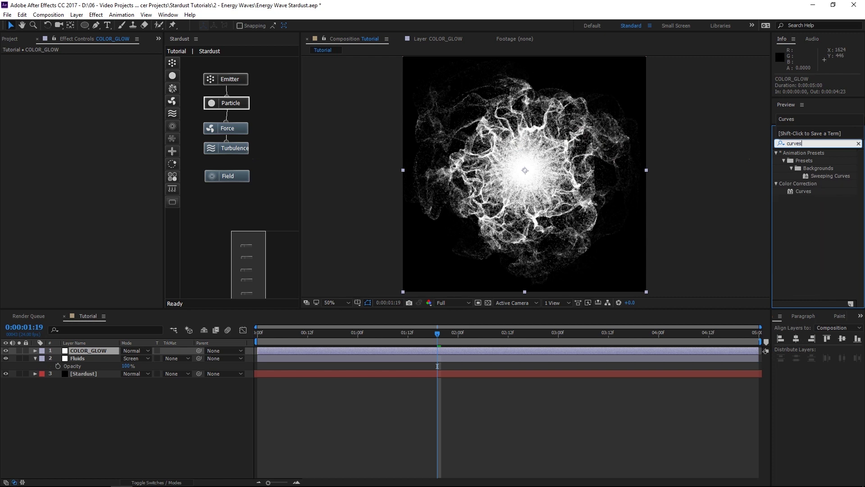
{"action": "left_click_drag", "start_coordinate": [804, 191], "coordinate": [112, 350]}
- Tint the burst blue by bowing the Curves effect's Blue channel upward and its Red channel downward
{"action": "left_click", "coordinate": [113, 65]}
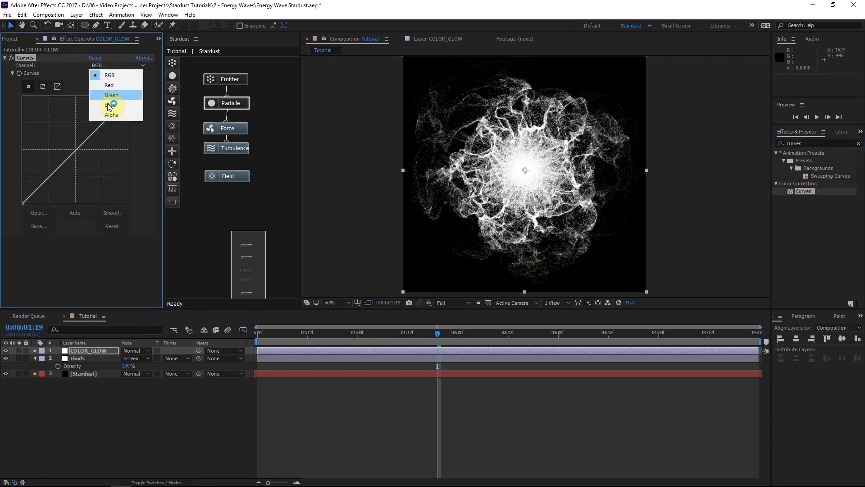
{"action": "left_click", "coordinate": [110, 106]}
{"action": "left_click_drag", "start_coordinate": [66, 136], "coordinate": [76, 182]}
{"action": "left_click", "coordinate": [113, 65]}
{"action": "left_click", "coordinate": [103, 86]}
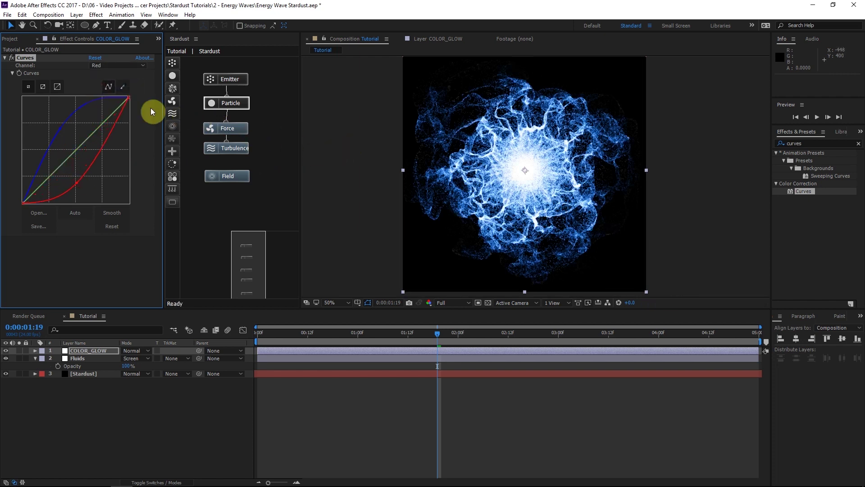
- Shape the Green channel of Curves into a slight S-curve, lowering the shadows and raising the highlights
{"action": "left_click", "coordinate": [114, 65]}
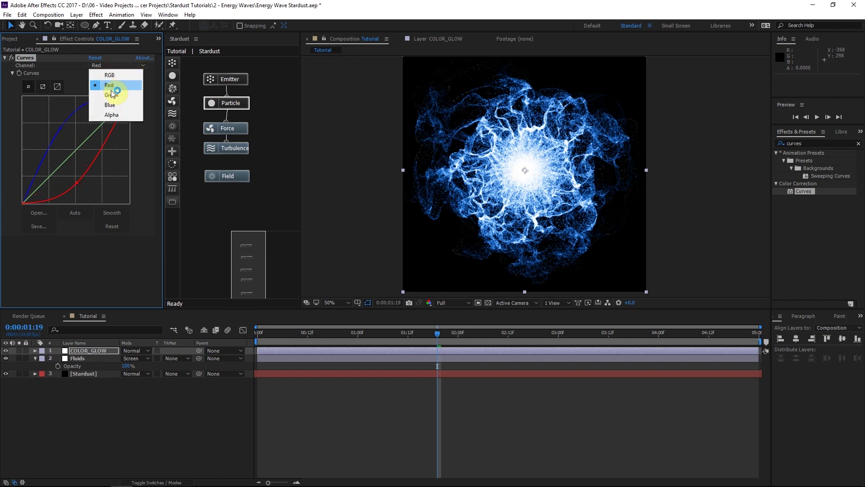
{"action": "left_click", "coordinate": [101, 94]}
{"action": "left_click_drag", "start_coordinate": [105, 122], "coordinate": [97, 123]}
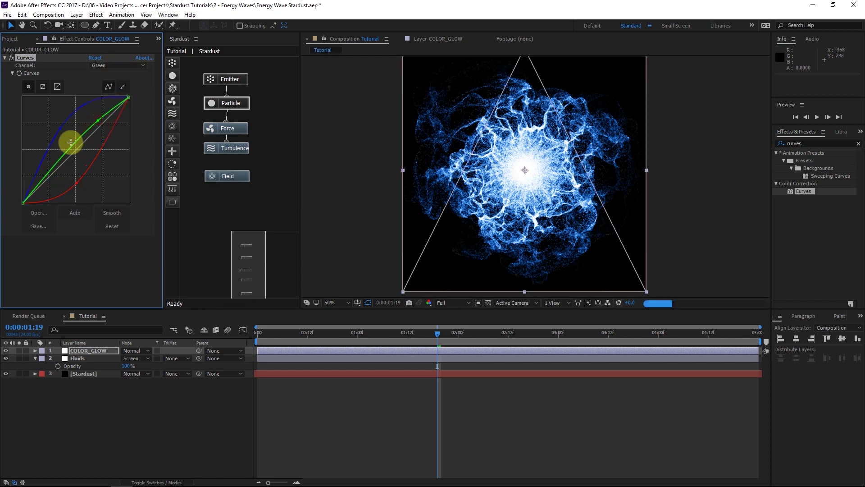
{"action": "left_click_drag", "start_coordinate": [47, 173], "coordinate": [49, 180]}
{"action": "left_click_drag", "start_coordinate": [97, 120], "coordinate": [96, 123]}
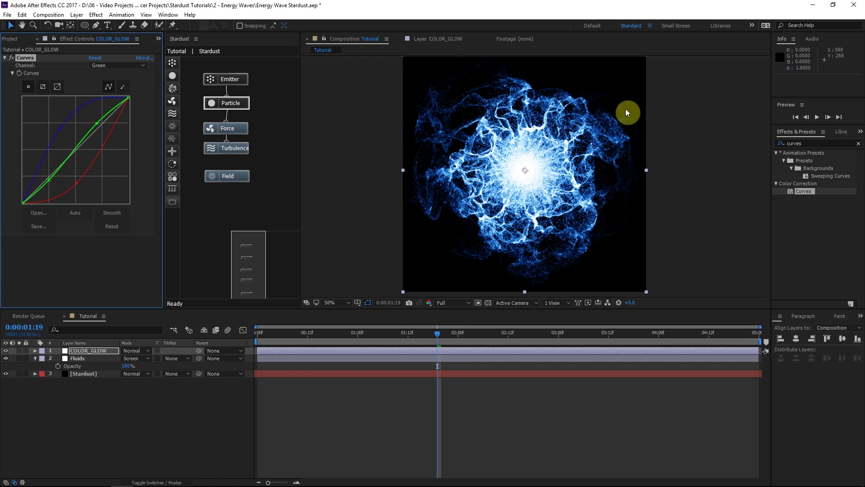
- Inspect the coloured burst up close, then find the Glow effect and apply it to COLOR_GLOW below Curves
{"action": "key", "text": "period"}
{"action": "left_click_drag", "start_coordinate": [575, 170], "coordinate": [583, 210]}
{"action": "key", "text": "comma"}
{"action": "type", "text": "g"}
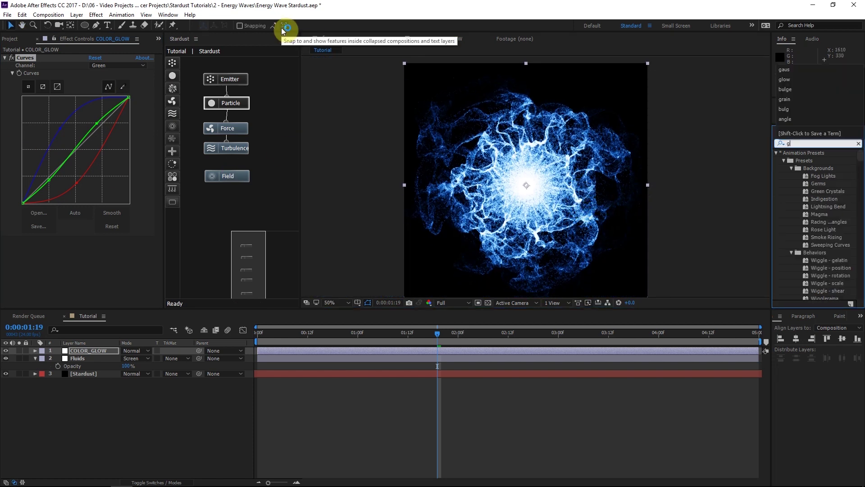
{"action": "type", "text": "lo"}
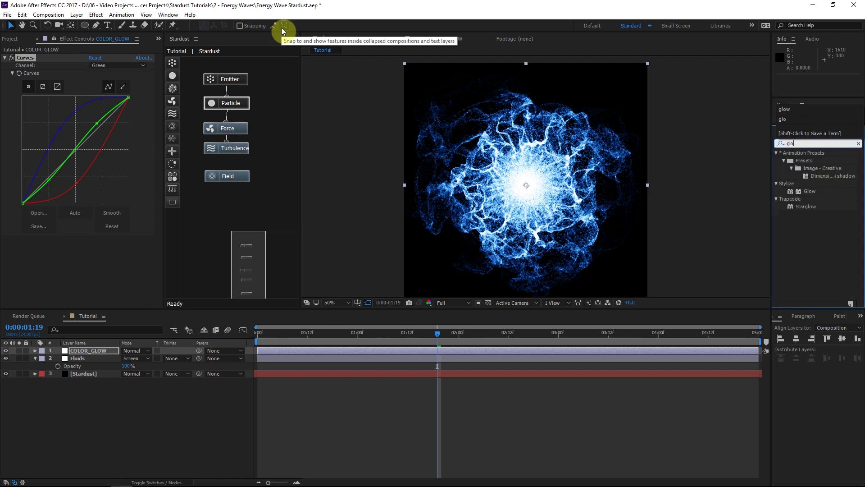
{"action": "type", "text": "w"}
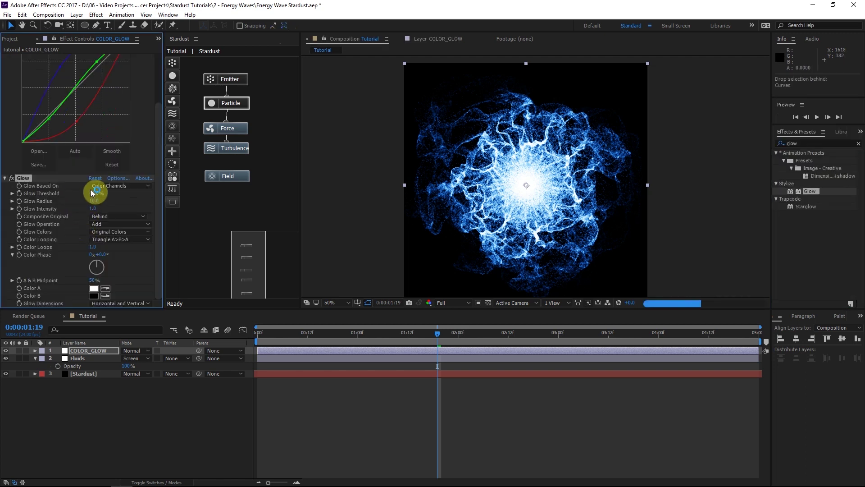
- Set the Glow Threshold to 75% and the Glow Radius to 75
{"action": "left_click", "coordinate": [95, 193]}
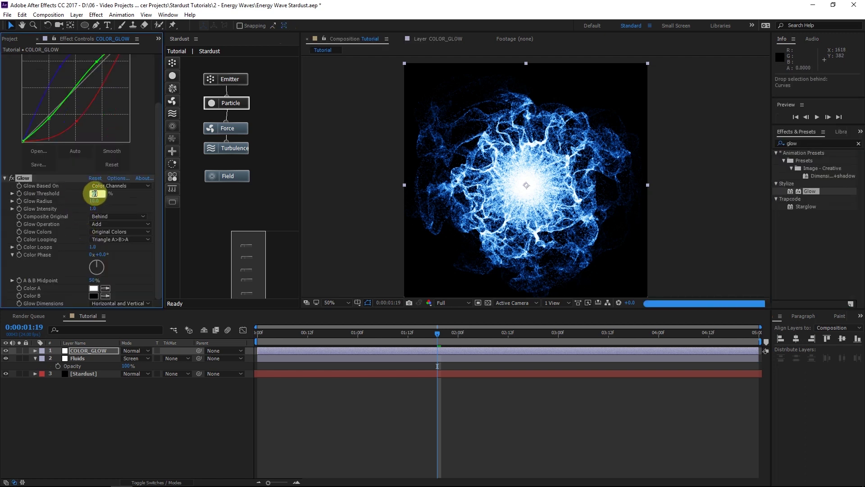
{"action": "type", "text": "75"}
{"action": "left_click", "coordinate": [130, 201]}
{"action": "left_click", "coordinate": [94, 201]}
{"action": "type", "text": "75"}
{"action": "left_click", "coordinate": [129, 201]}
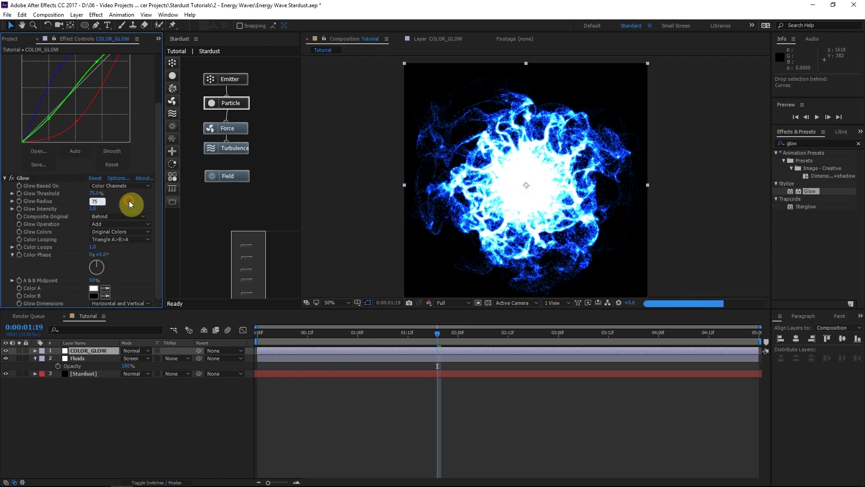
{"action": "key", "text": "Return"}
- Set the Glow Operation to Screen
{"action": "left_click", "coordinate": [100, 225]}
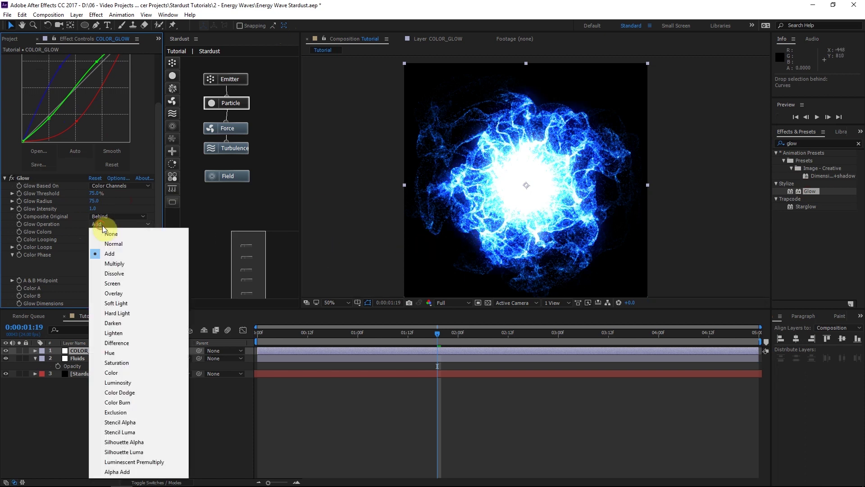
{"action": "left_click", "coordinate": [112, 283]}
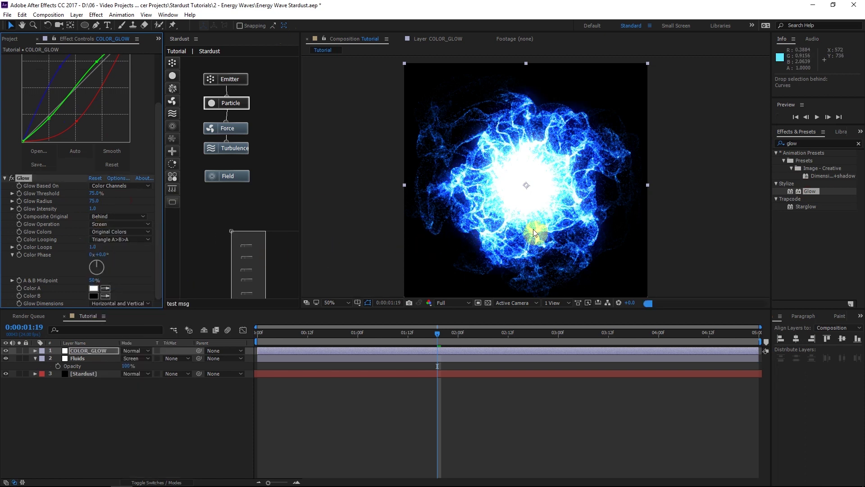
{"action": "left_click", "coordinate": [110, 226]}
{"action": "left_click", "coordinate": [41, 232]}
- Set Glow Colors to A & B Colors and Color Looping to Sawtooth A>B
{"action": "left_click", "coordinate": [94, 231]}
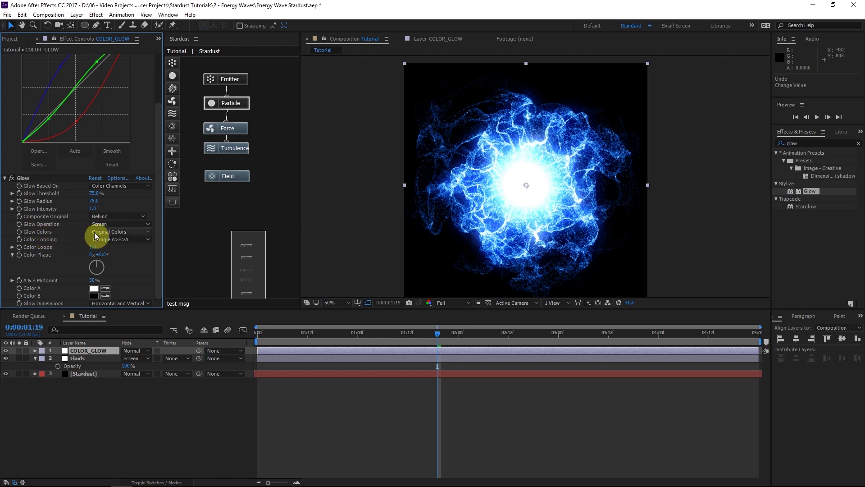
{"action": "left_click", "coordinate": [117, 251]}
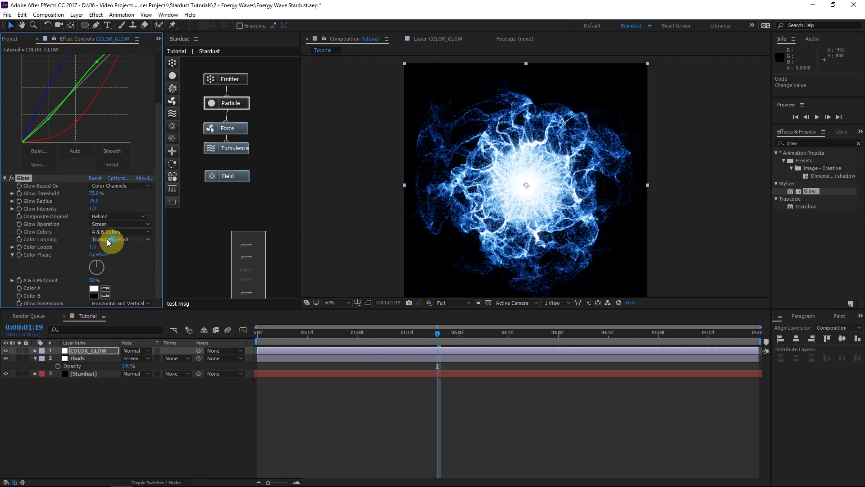
{"action": "left_click", "coordinate": [110, 238]}
{"action": "left_click", "coordinate": [133, 248]}
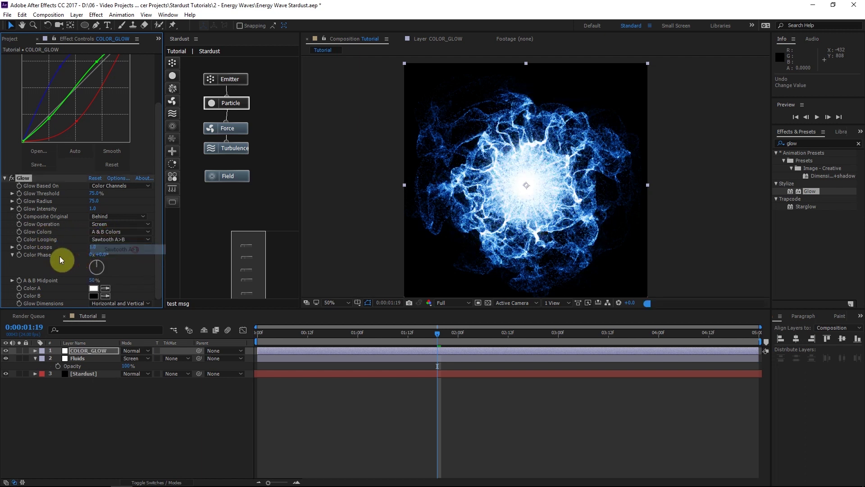
- Set the Glow's Color B to a strong blue and Color A to a pale blue
{"action": "left_click", "coordinate": [93, 295]}
{"action": "left_click_drag", "start_coordinate": [300, 250], "coordinate": [302, 243]}
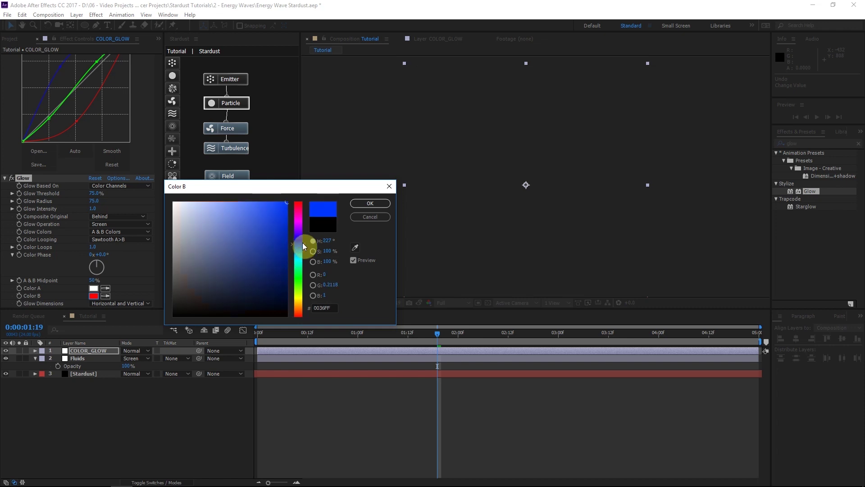
{"action": "left_click", "coordinate": [93, 288]}
{"action": "left_click_drag", "start_coordinate": [207, 236], "coordinate": [232, 160]}
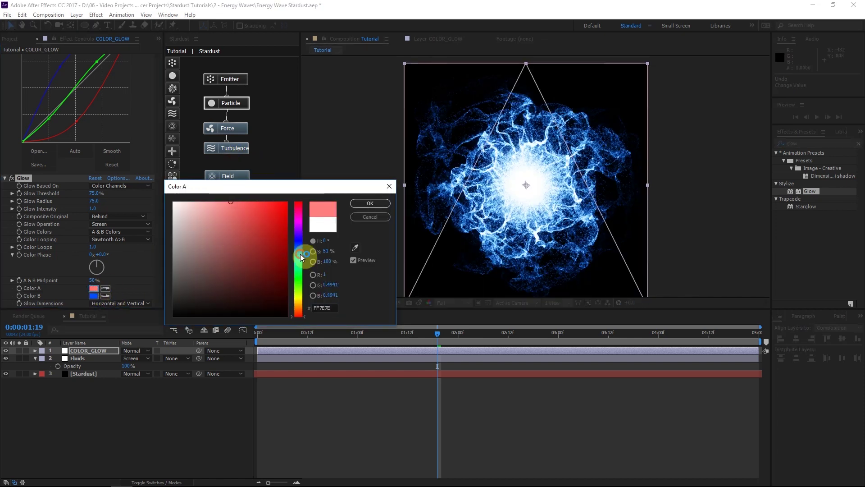
{"action": "left_click_drag", "start_coordinate": [302, 248], "coordinate": [302, 251]}
{"action": "left_click_drag", "start_coordinate": [193, 201], "coordinate": [214, 198]}
{"action": "key", "text": "Return"}
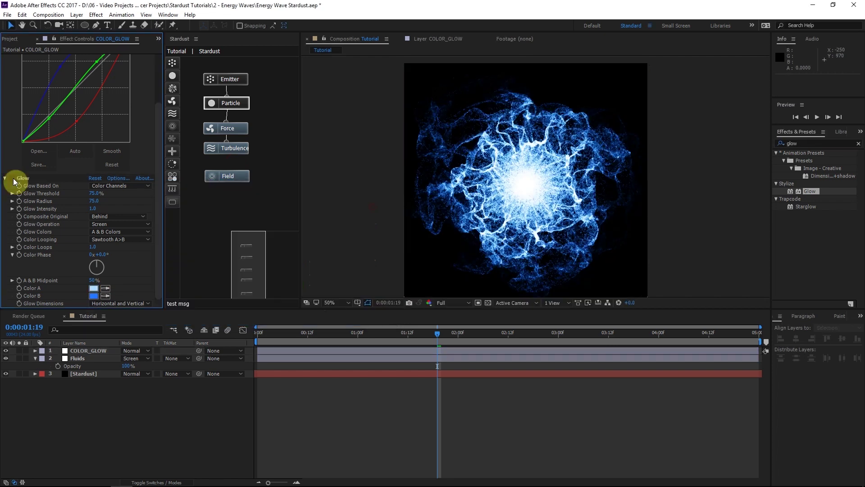
- Duplicate the Glow effect and set the copy's Glow Threshold to 25%
{"action": "left_click", "coordinate": [27, 179]}
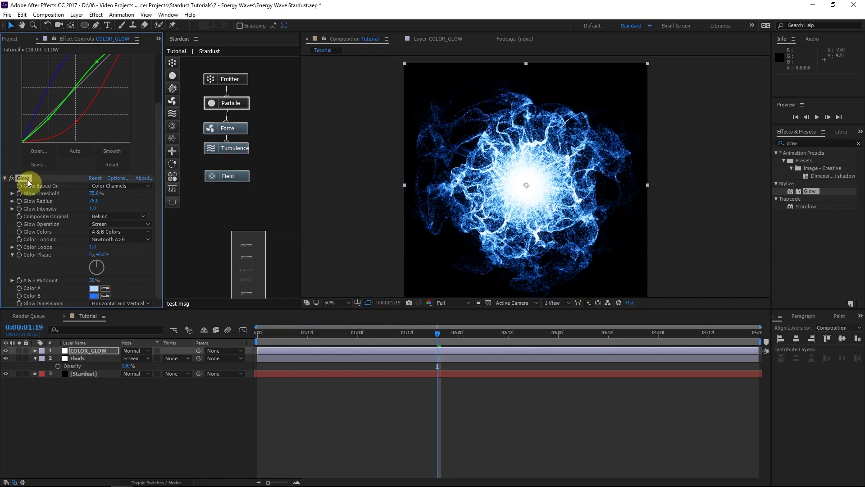
{"action": "key", "text": "ctrl+d"}
{"action": "left_click", "coordinate": [66, 264]}
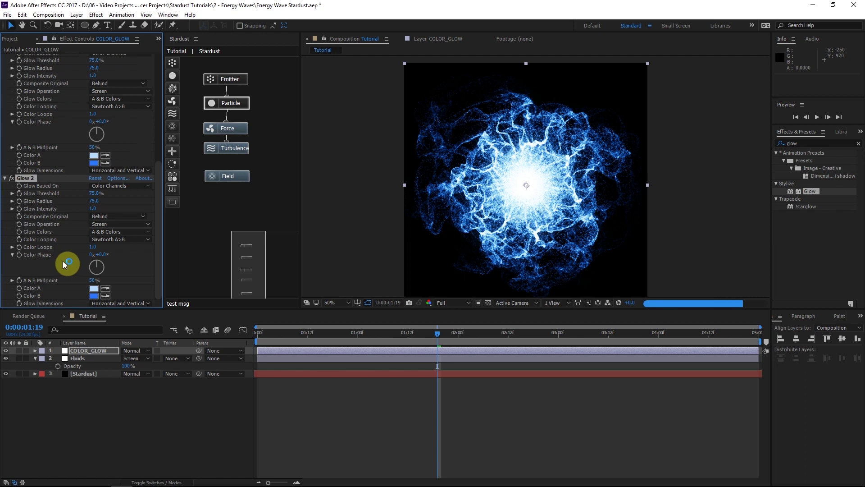
{"action": "left_click", "coordinate": [92, 193]}
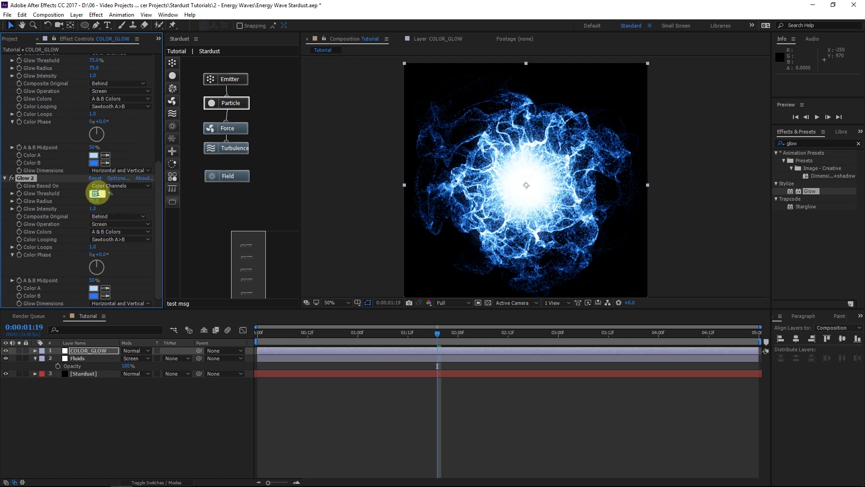
{"action": "type", "text": "25"}
{"action": "left_click", "coordinate": [139, 200]}
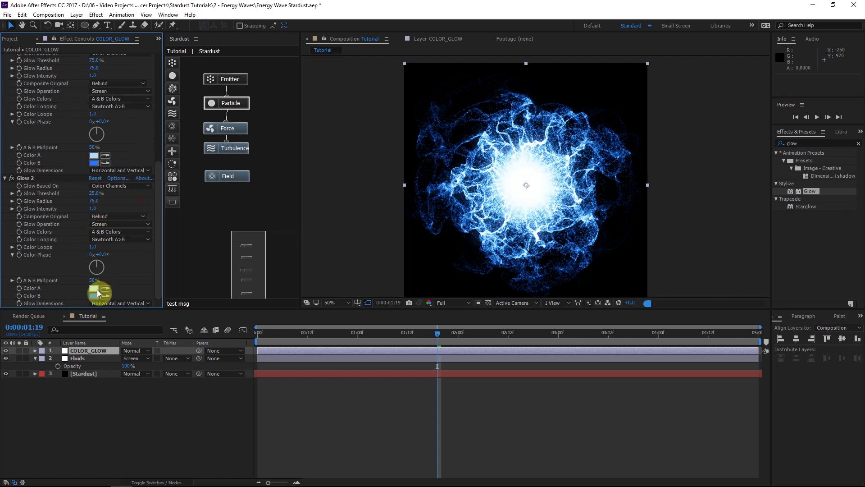
- Set Glow 2's Color B to blue 005AFF and its Color A to a similarly saturated blue
{"action": "left_click", "coordinate": [93, 296]}
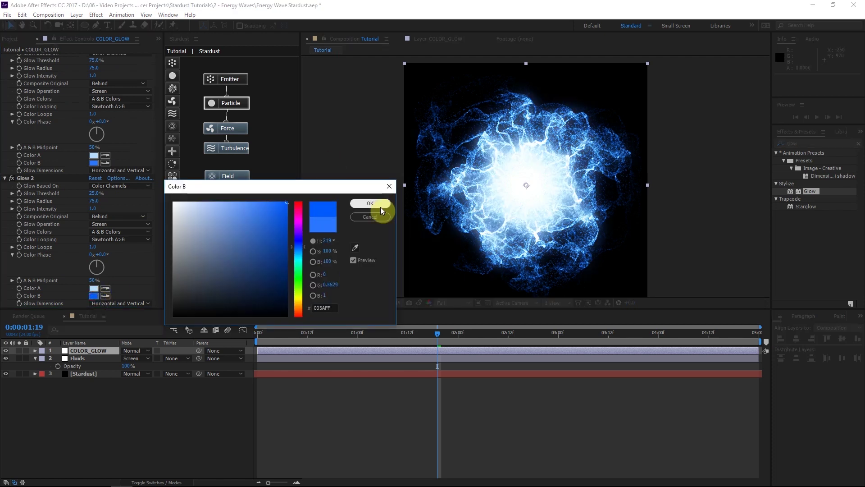
{"action": "left_click", "coordinate": [378, 206]}
{"action": "left_click", "coordinate": [93, 288]}
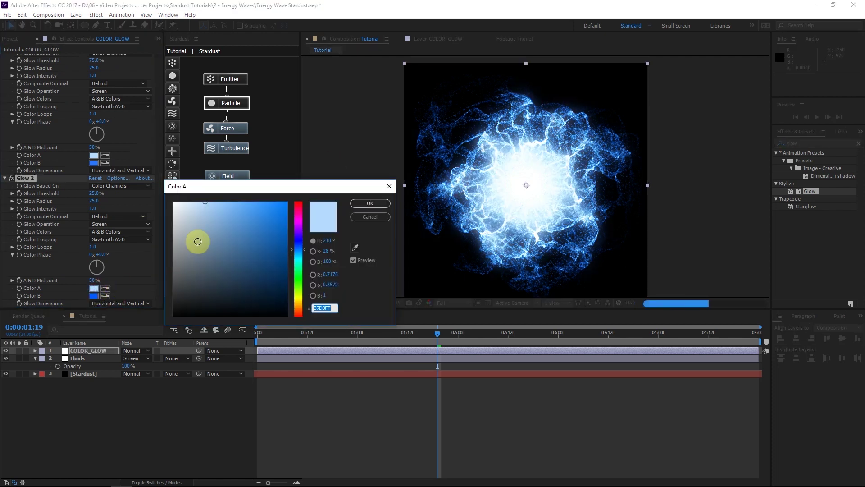
{"action": "left_click_drag", "start_coordinate": [198, 241], "coordinate": [337, 152]}
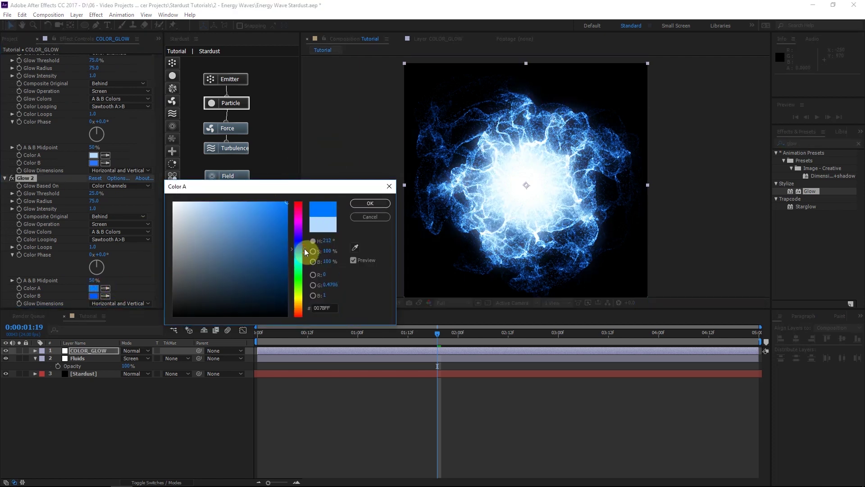
{"action": "key", "text": "Return"}
- Set Glow 2's Glow Radius to 200 and compare the burst with COLOR_GLOW hidden and shown
{"action": "left_click", "coordinate": [98, 201]}
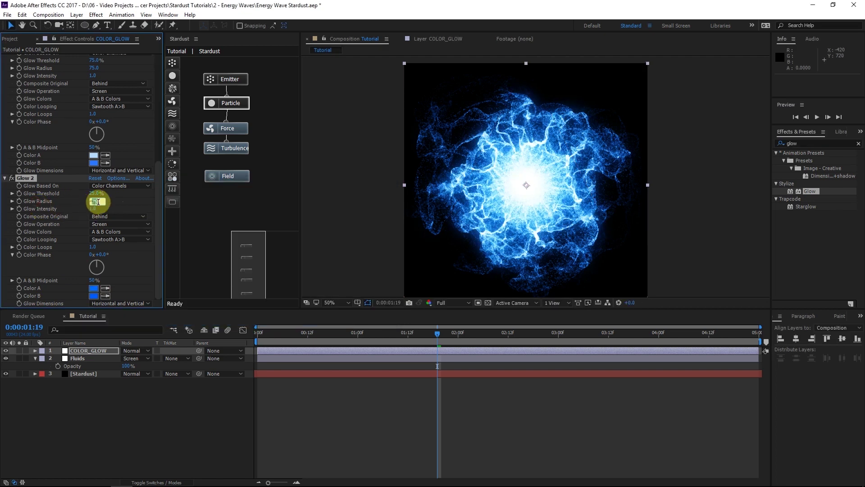
{"action": "type", "text": "200"}
{"action": "left_click", "coordinate": [126, 206]}
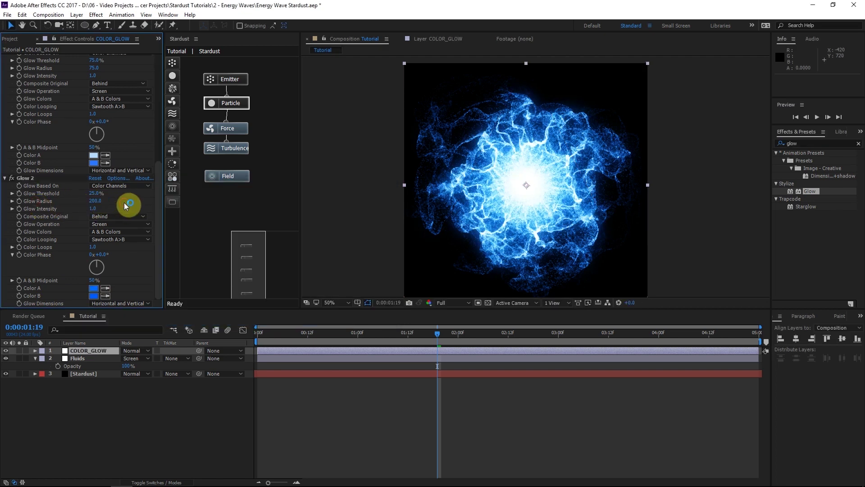
{"action": "left_click", "coordinate": [7, 353]}
{"action": "left_click", "coordinate": [6, 354]}
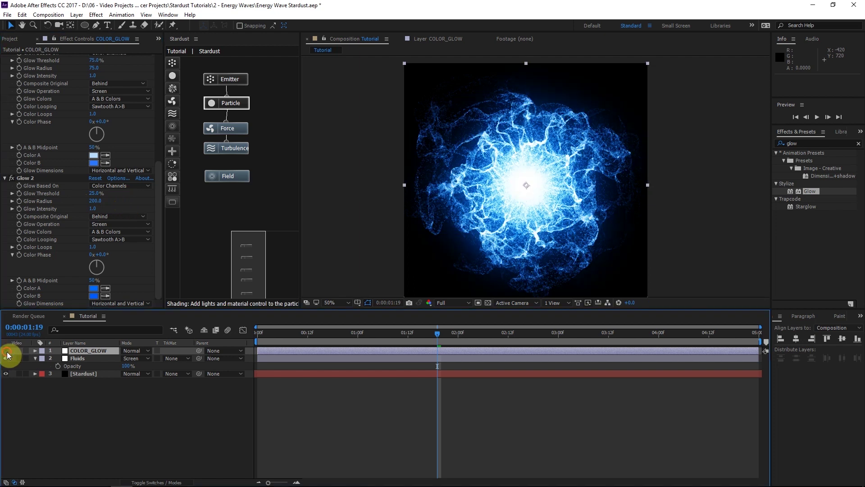
- Check the project's colour depth and examine the dark glow falloff around the burst's lower edge up close
{"action": "scroll", "coordinate": [40, 154], "scroll_direction": "up", "scroll_amount": 5}
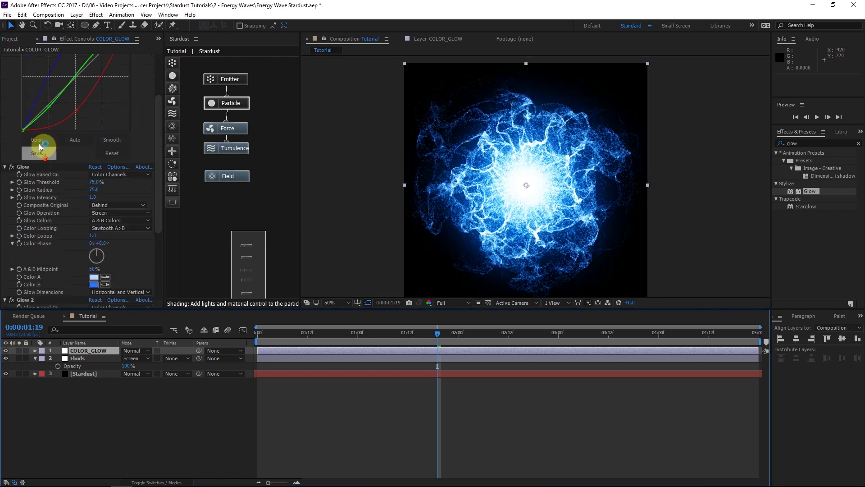
{"action": "left_click", "coordinate": [13, 38]}
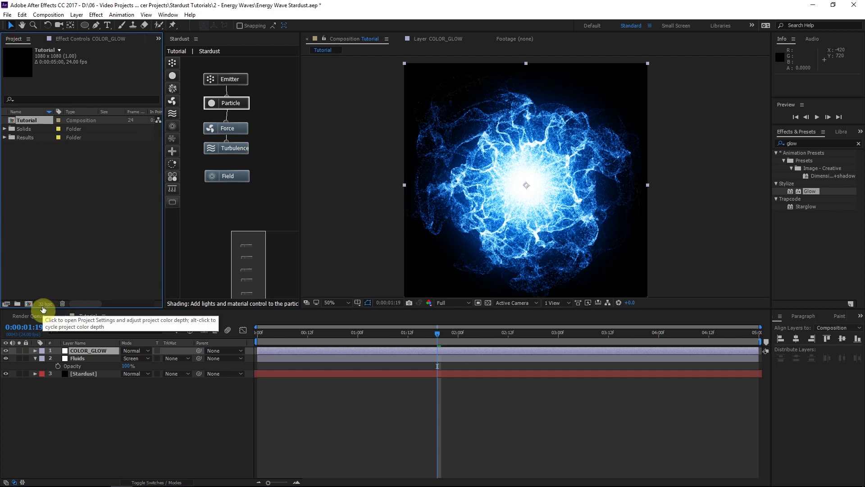
{"action": "scroll", "coordinate": [367, 238], "scroll_direction": "up", "scroll_amount": 4}
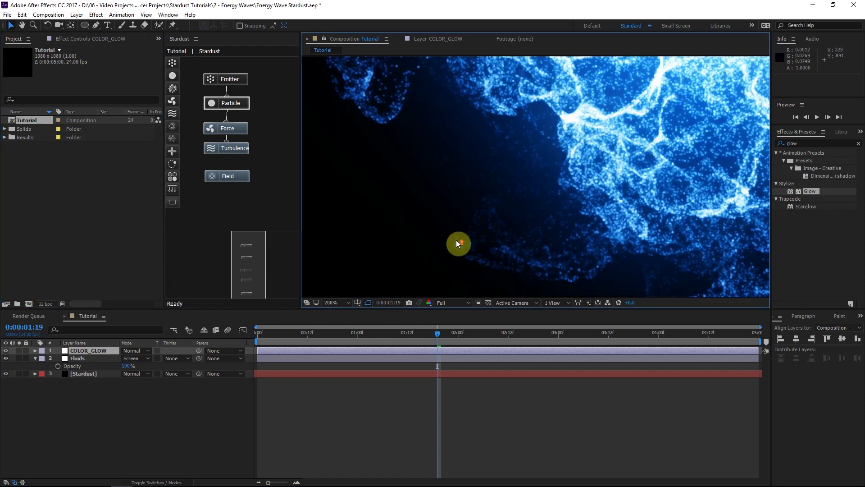
{"action": "scroll", "coordinate": [457, 244], "scroll_direction": "up", "scroll_amount": 2}
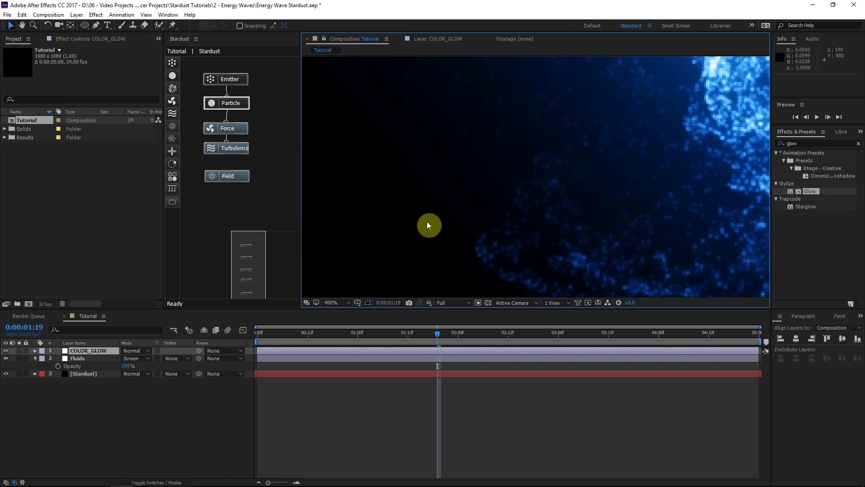
{"action": "scroll", "coordinate": [452, 209], "scroll_direction": "down", "scroll_amount": 2}
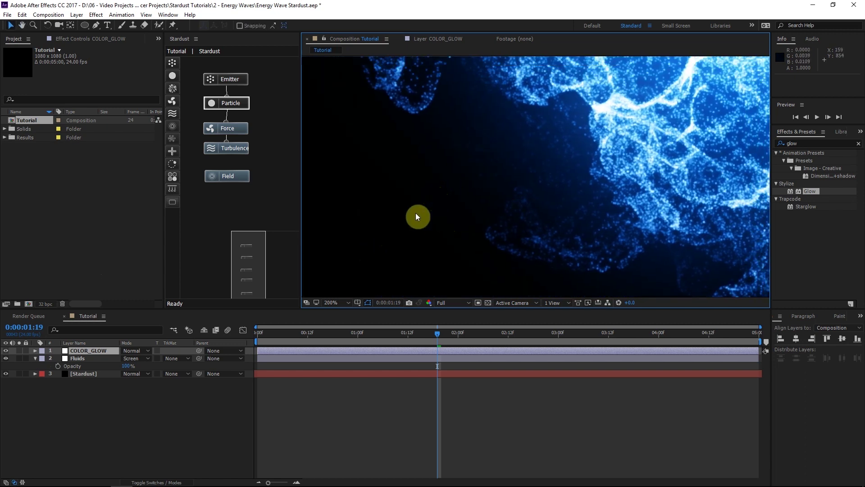
{"action": "scroll", "coordinate": [541, 176], "scroll_direction": "down", "scroll_amount": 2}
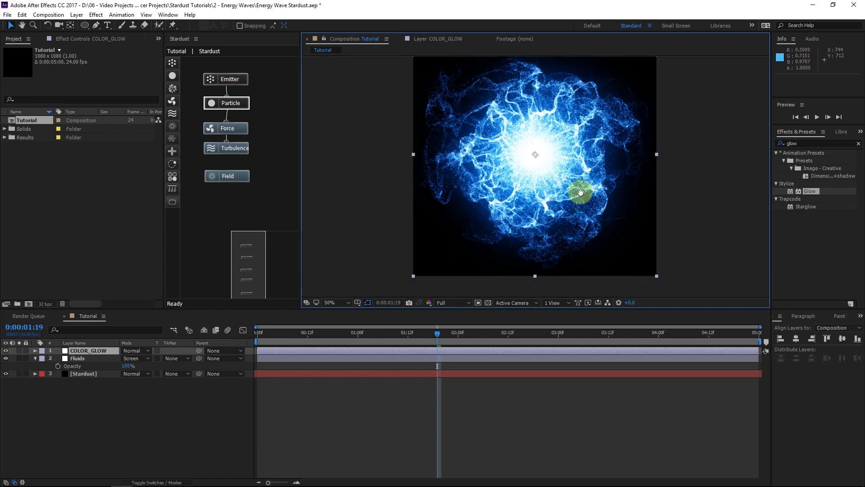
{"action": "scroll", "coordinate": [516, 198], "scroll_direction": "up", "scroll_amount": 1}
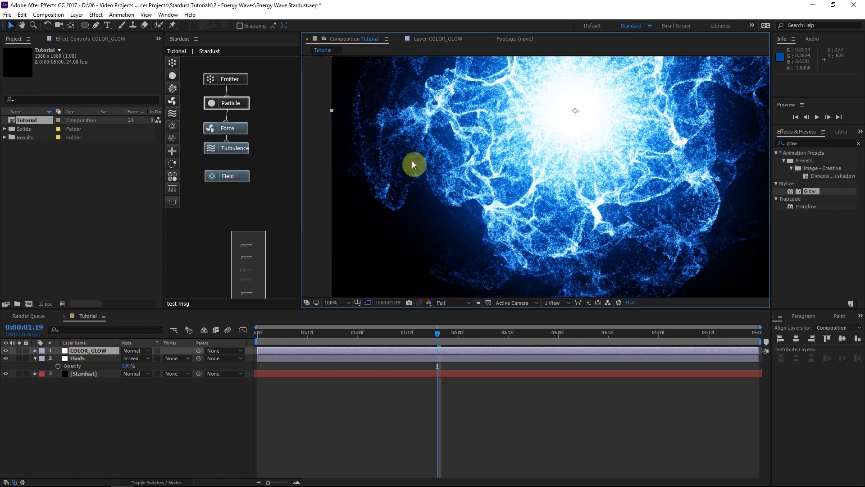
{"action": "scroll", "coordinate": [385, 242], "scroll_direction": "up", "scroll_amount": 2}
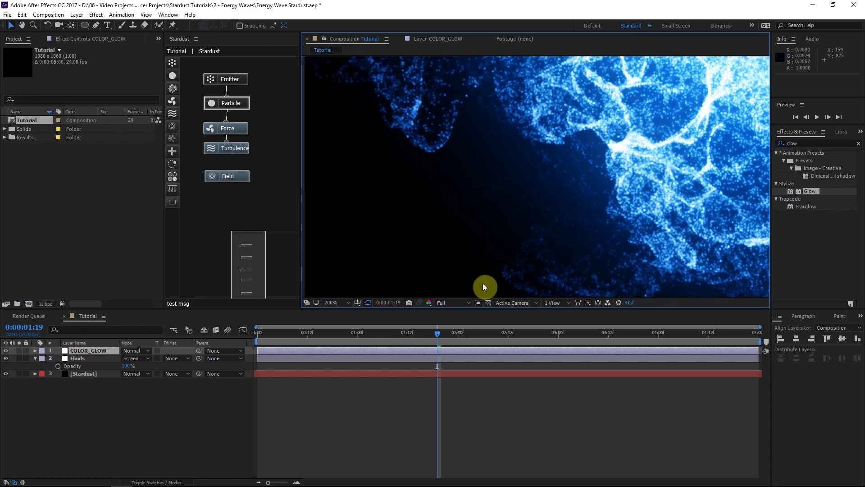
- Apply the Add Grain effect to COLOR_GLOW after Glow 2 and set its Viewing Mode to Final Output
{"action": "left_click", "coordinate": [74, 39]}
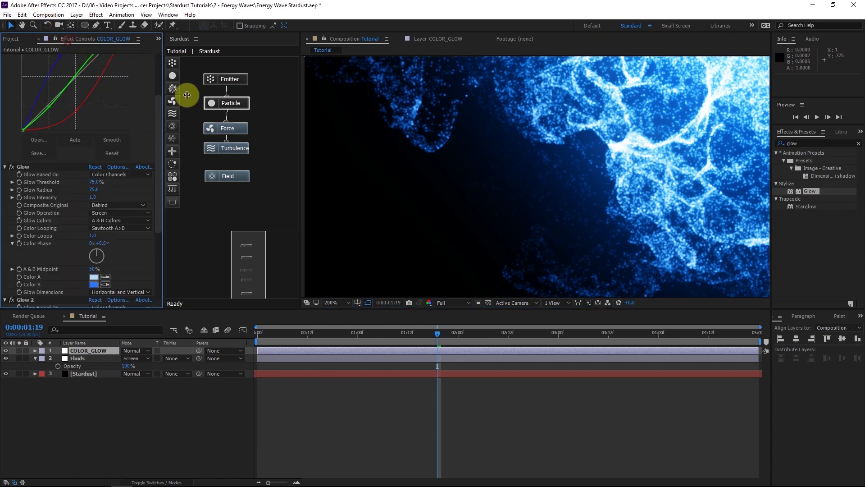
{"action": "left_click", "coordinate": [824, 142]}
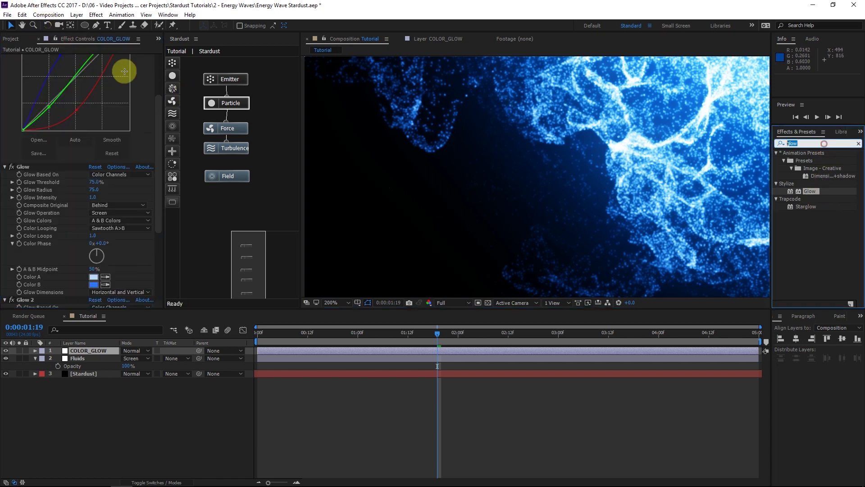
{"action": "type", "text": "grain"}
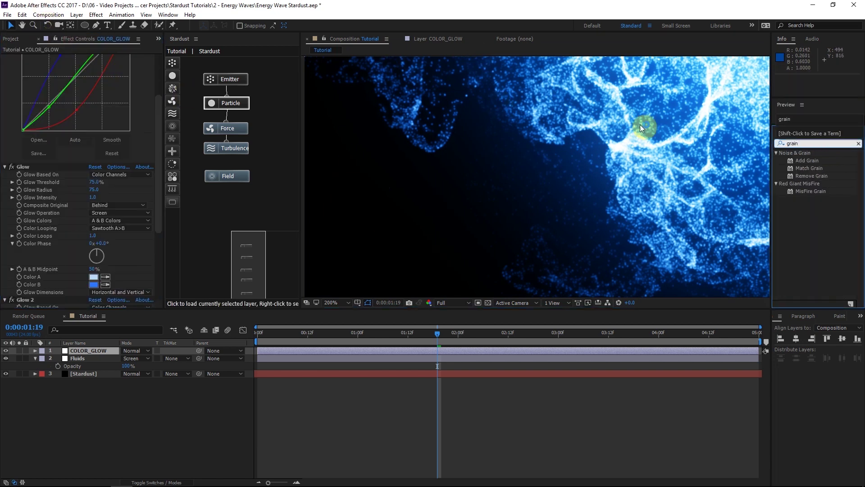
{"action": "left_click_drag", "start_coordinate": [793, 161], "coordinate": [21, 203]}
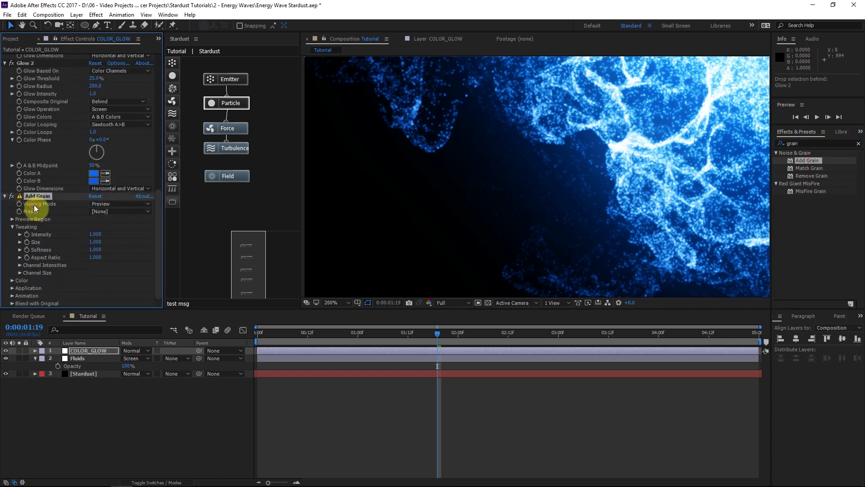
{"action": "scroll", "coordinate": [459, 196], "scroll_direction": "down", "scroll_amount": 1}
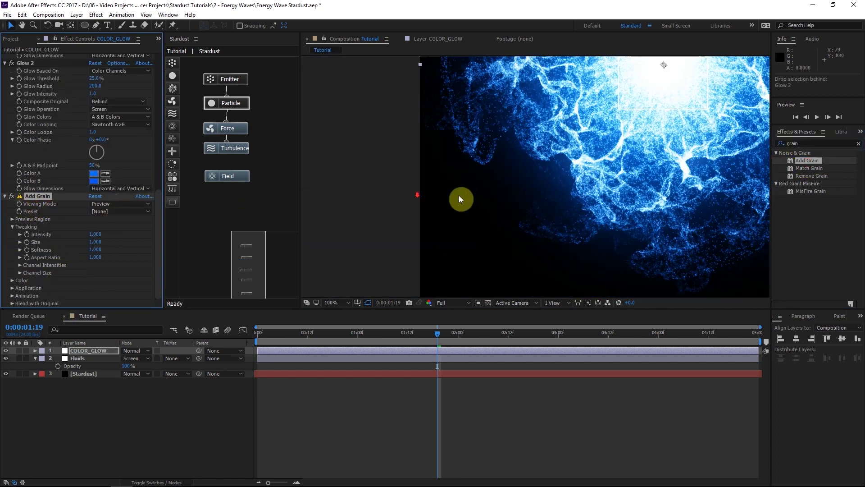
{"action": "left_click", "coordinate": [110, 202]}
{"action": "left_click", "coordinate": [119, 234]}
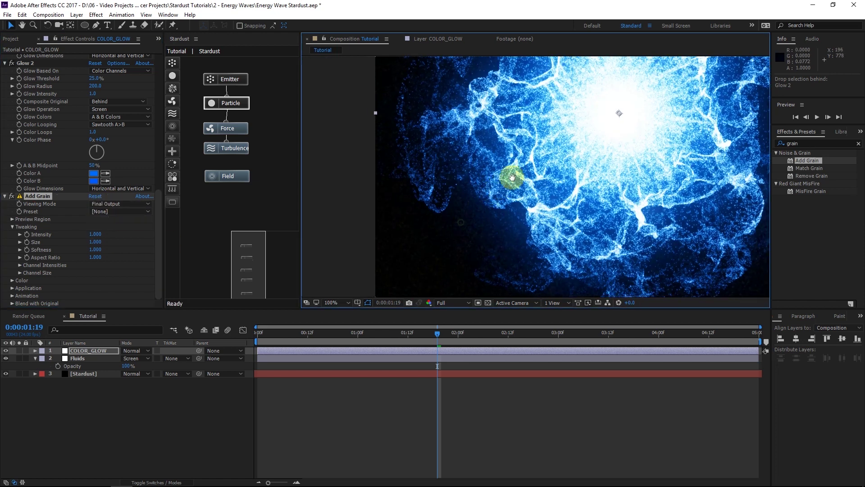
- Inspect the grain in the dark area around the burst and set Add Grain's Intensity to 0.1
{"action": "left_click_drag", "start_coordinate": [513, 177], "coordinate": [553, 143]}
{"action": "scroll", "coordinate": [507, 202], "scroll_direction": "up", "scroll_amount": 1}
{"action": "left_click_drag", "start_coordinate": [430, 160], "coordinate": [466, 139]}
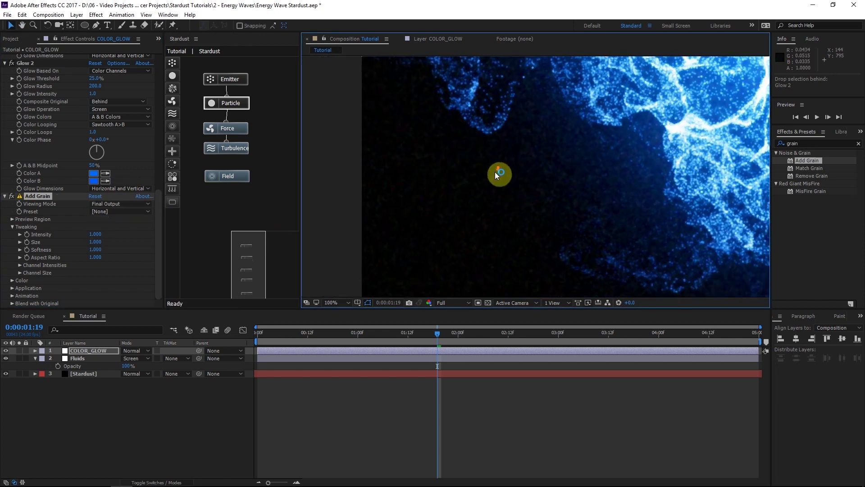
{"action": "left_click", "coordinate": [93, 233]}
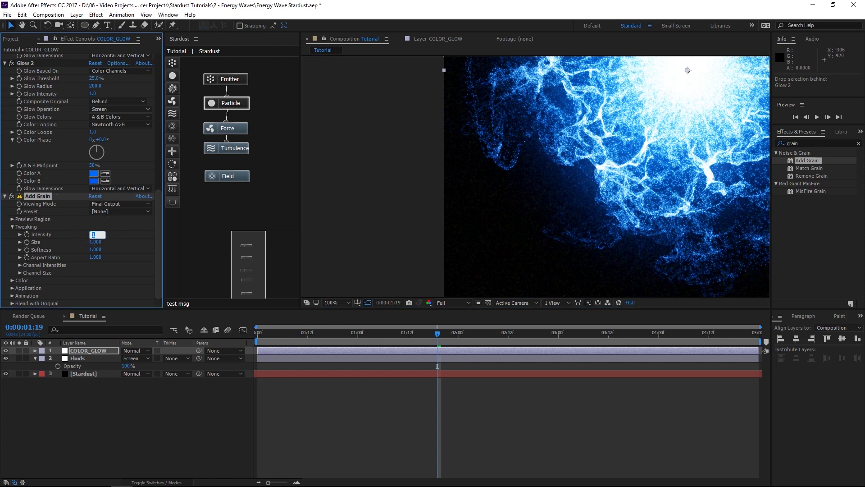
{"action": "type", "text": ".1"}
{"action": "key", "text": "Return"}
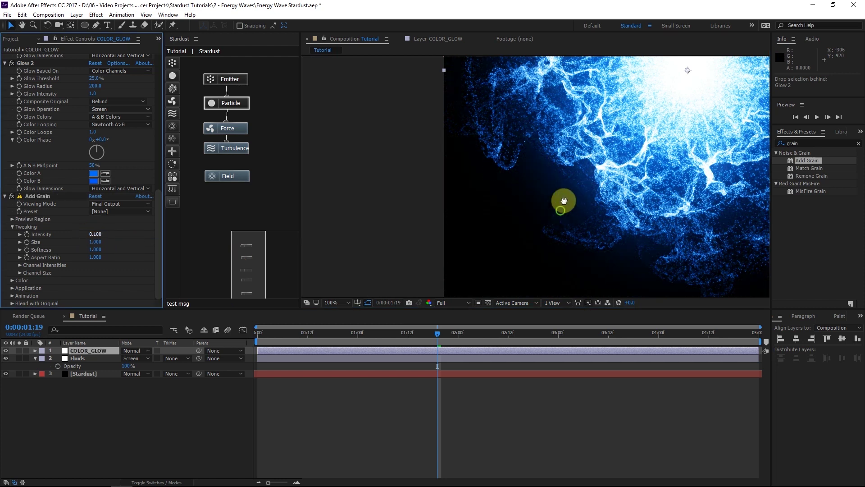
- Examine the burst's outer particle edges up close, including the frame at 0:00:02:17
{"action": "left_click_drag", "start_coordinate": [545, 196], "coordinate": [523, 142]}
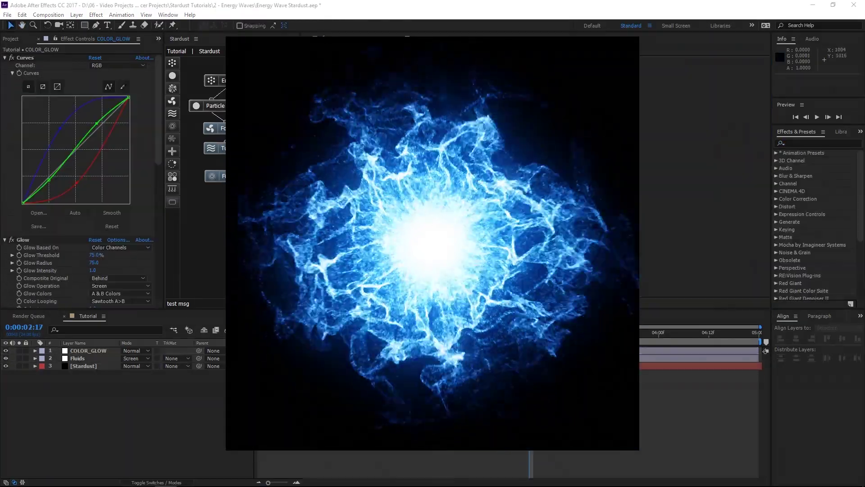
{"action": "scroll", "coordinate": [535, 176], "scroll_direction": "up", "scroll_amount": 1}
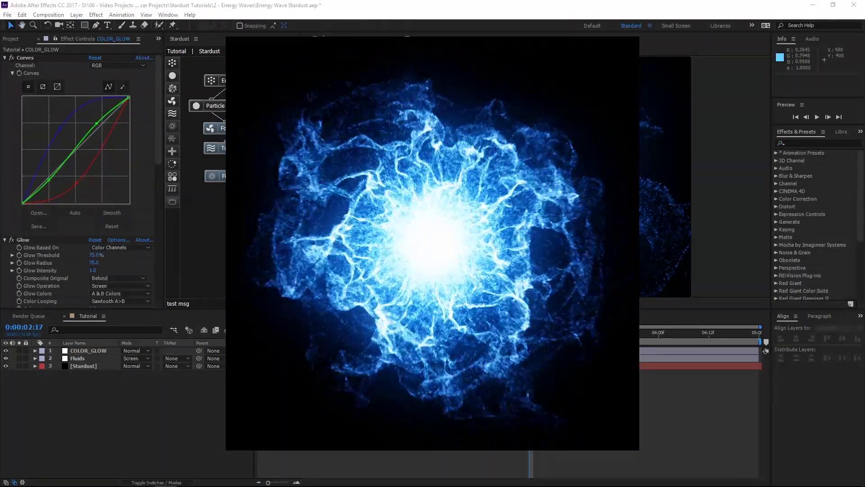
{"action": "left_click_drag", "start_coordinate": [536, 176], "coordinate": [518, 176]}
{"action": "left_click_drag", "start_coordinate": [489, 108], "coordinate": [614, 180]}
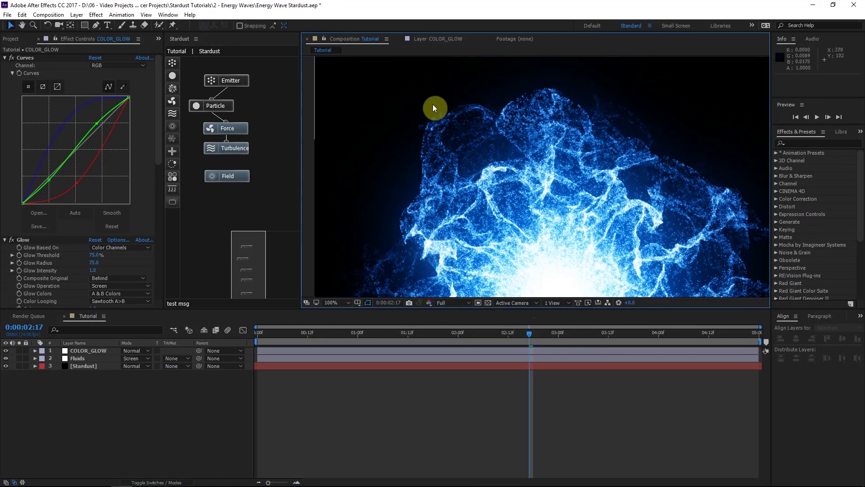
{"action": "left_click_drag", "start_coordinate": [436, 199], "coordinate": [429, 162]}
{"action": "left_click_drag", "start_coordinate": [533, 199], "coordinate": [523, 179]}
{"action": "scroll", "coordinate": [523, 179], "scroll_direction": "down", "scroll_amount": 1}
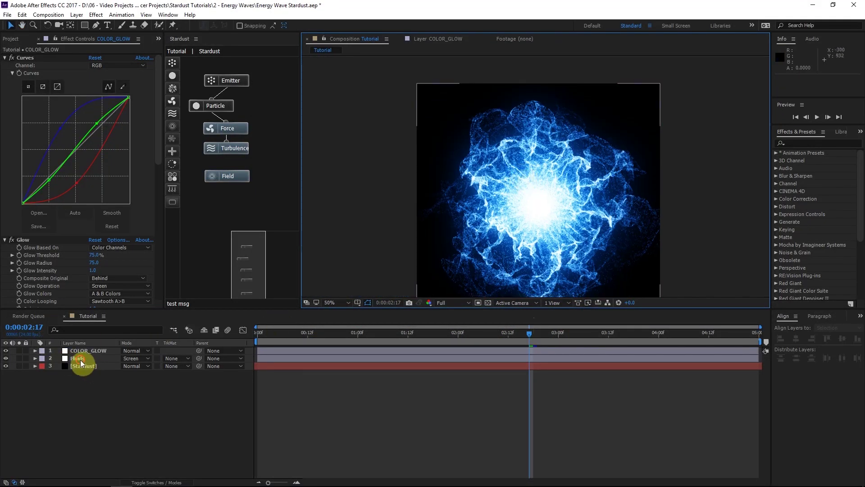
- Add an adjustment layer directly above Fluids and name it Edge Distortion
{"action": "left_click", "coordinate": [81, 358]}
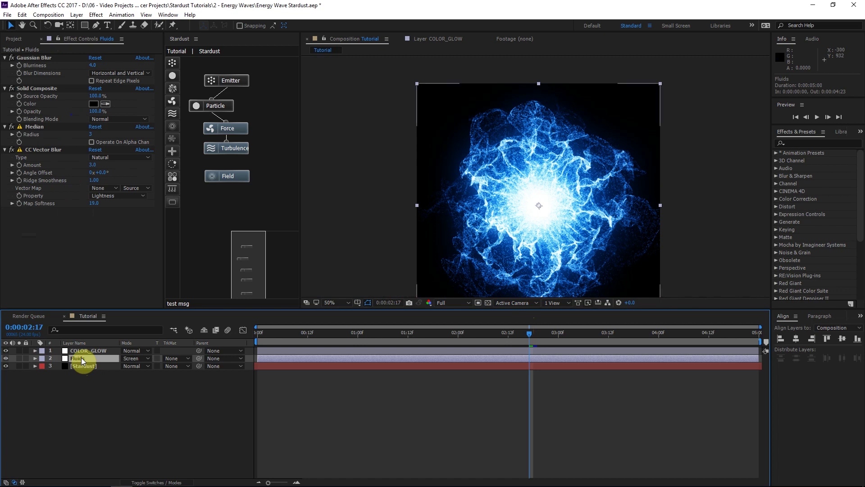
{"action": "key", "text": "ctrl+alt+y"}
{"action": "key", "text": "Return"}
{"action": "type", "text": "Ed"}
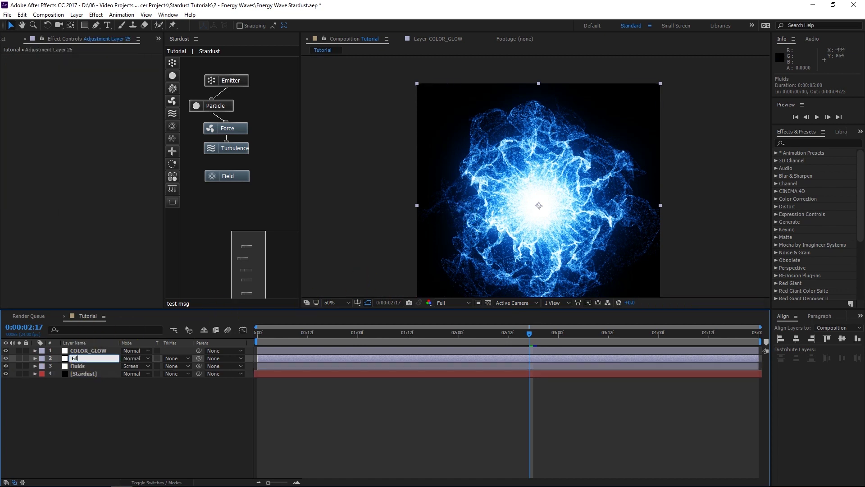
{"action": "type", "text": "ged"}
{"action": "key", "text": "BackSpace"}
{"action": "type", "text": "Distortion"}
{"action": "key", "text": "Return"}
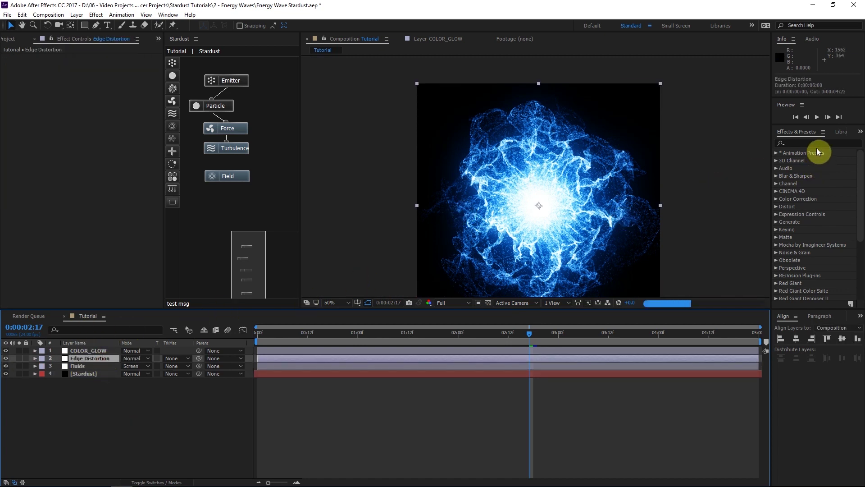
- Find the Turbulent Displace effect and apply it to the Edge Distortion layer
{"action": "left_click", "coordinate": [815, 143]}
{"action": "type", "text": "turbl"}
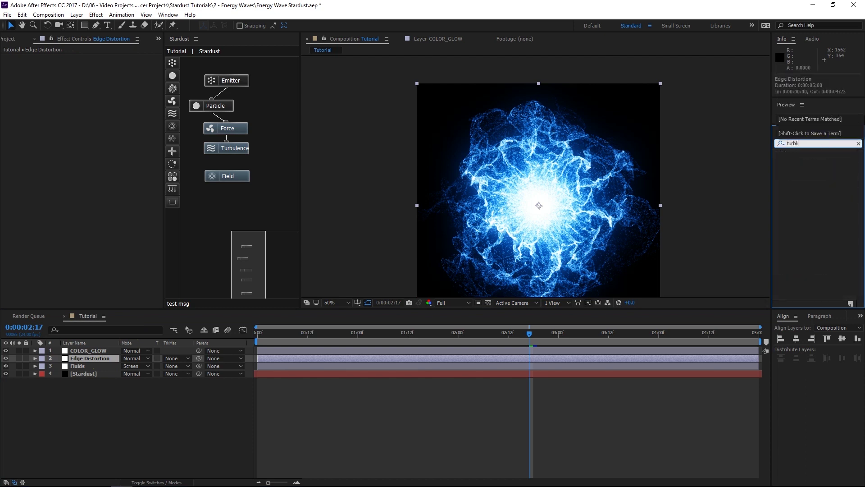
{"action": "key", "text": "BackSpace"}
{"action": "key", "text": "BackSpace"}
{"action": "left_click_drag", "start_coordinate": [816, 160], "coordinate": [134, 358]}
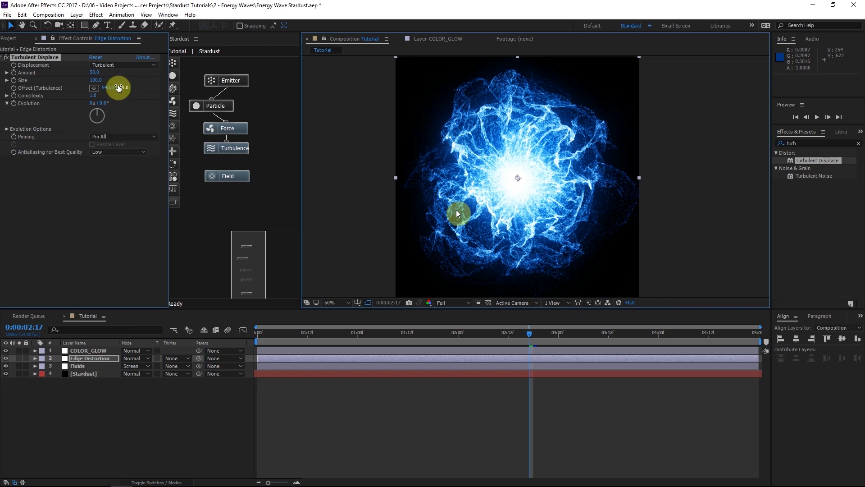
- Set Turbulent Displace's Size to 75, Amount to 25 and Complexity to 8
{"action": "left_click", "coordinate": [95, 80]}
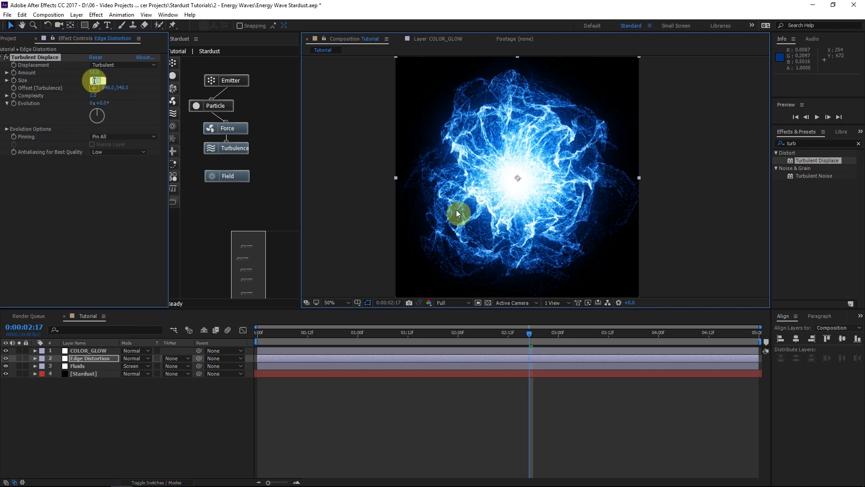
{"action": "type", "text": "75"}
{"action": "left_click", "coordinate": [95, 73]}
{"action": "type", "text": "25"}
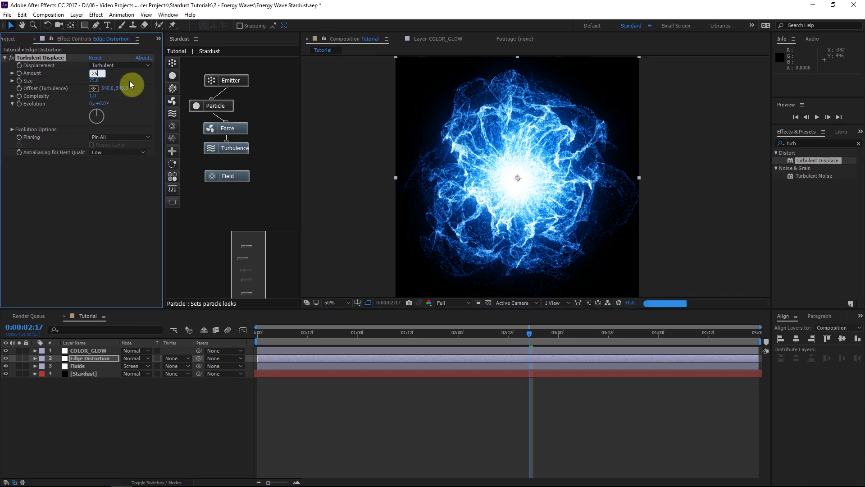
{"action": "key", "text": "Return"}
{"action": "left_click", "coordinate": [93, 96]}
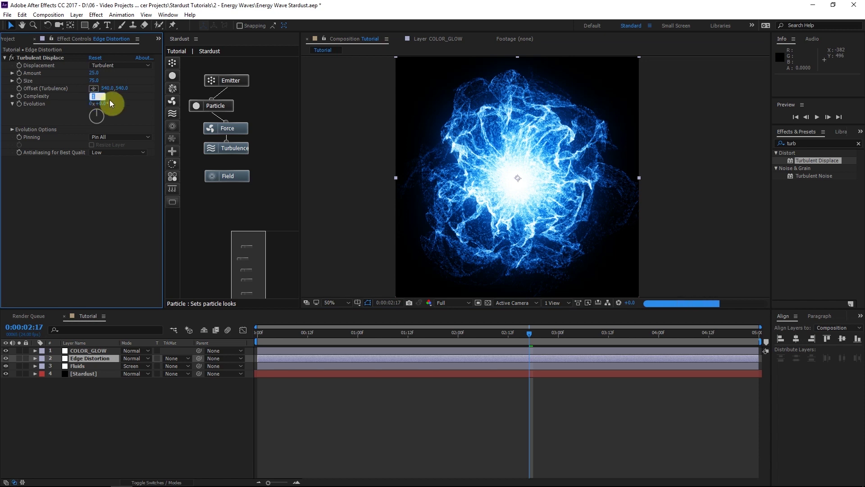
{"action": "type", "text": "8"}
{"action": "key", "text": "Return"}
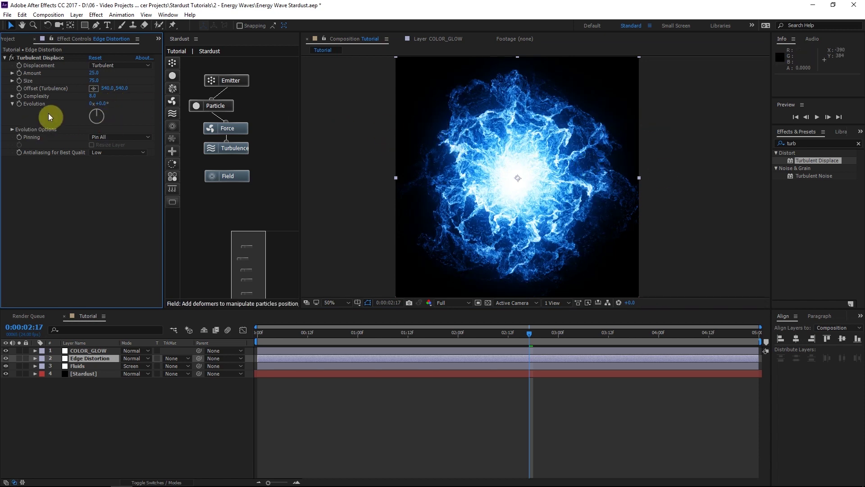
- Animate Turbulent Displace's Evolution with the expression time*300 and collapse the Edge Distortion layer's properties
{"action": "left_click", "coordinate": [19, 103], "text": "alt"}
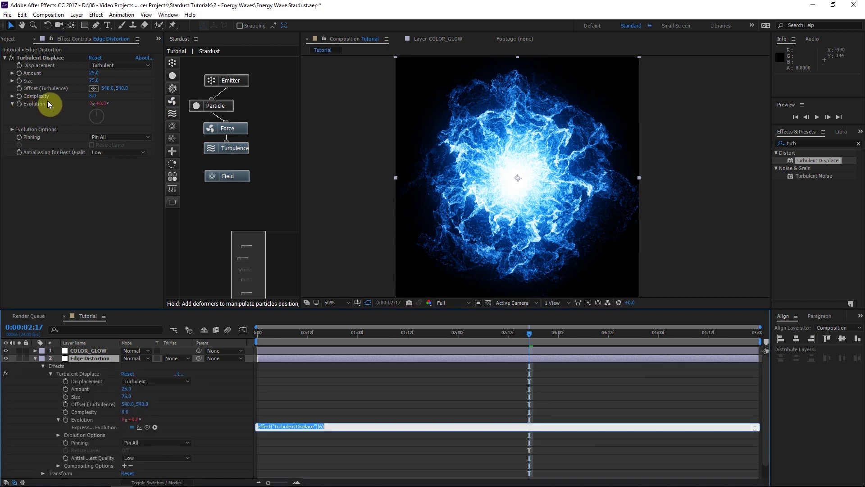
{"action": "type", "text": "time*300"}
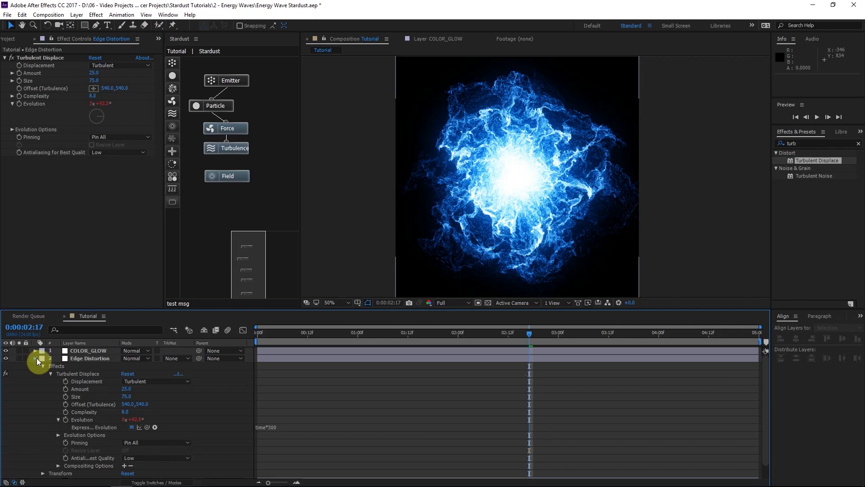
{"action": "left_click", "coordinate": [35, 358]}
- Add an elliptical mask filling the full frame to the Edge Distortion layer with the Ellipse tool
{"action": "left_click", "coordinate": [85, 358]}
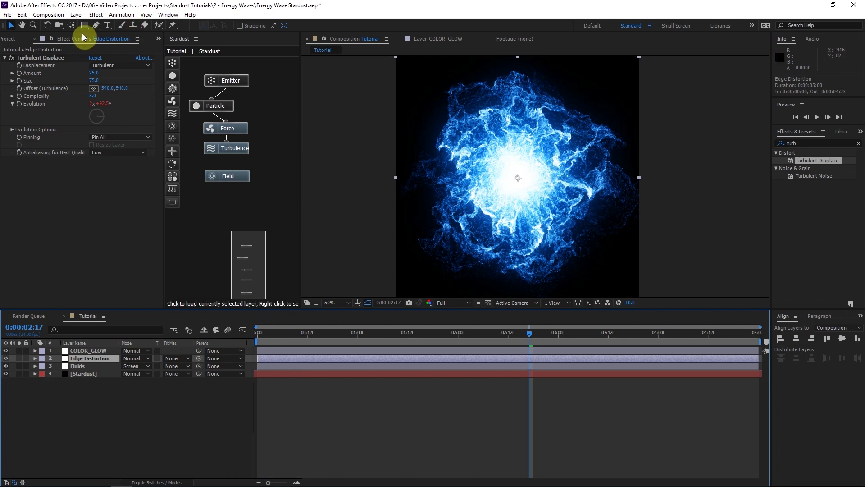
{"action": "left_click_drag", "start_coordinate": [86, 30], "coordinate": [120, 48]}
{"action": "key", "text": "e"}
{"action": "key", "text": "e"}
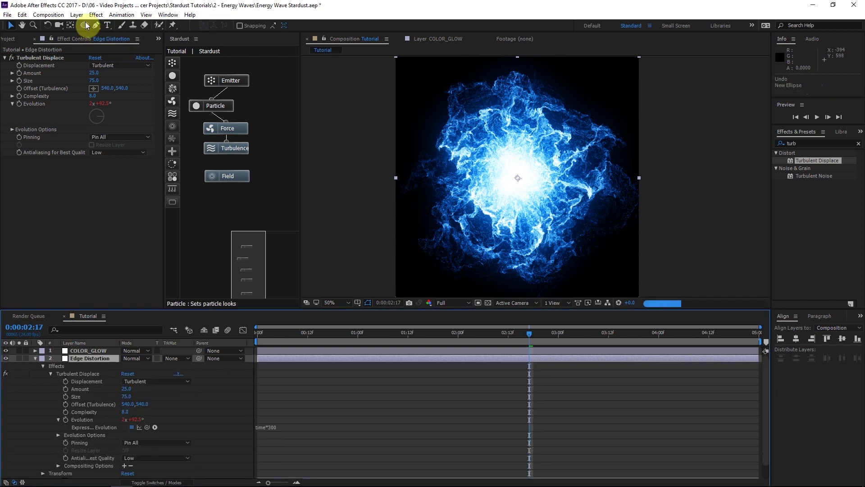
{"action": "double_click", "coordinate": [84, 26]}
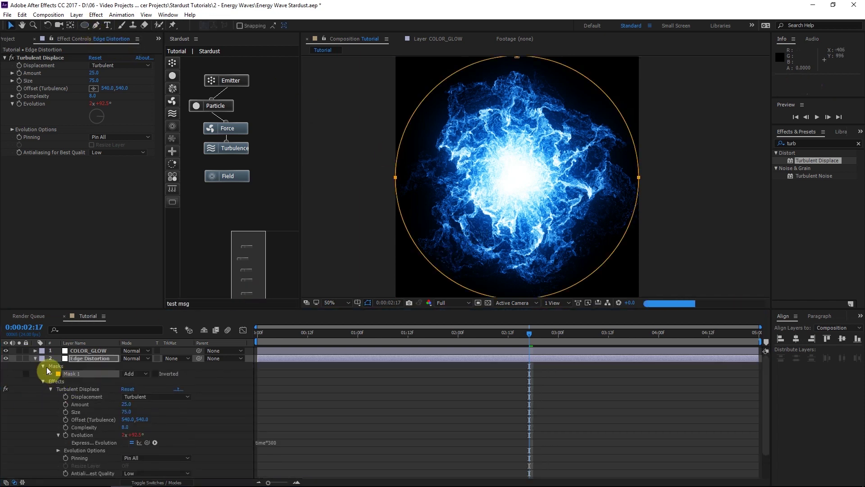
- Set the Edge Distortion mask to Subtract, with Mask Expansion about -266 pixels and Mask Feather 50 pixels
{"action": "left_click", "coordinate": [50, 374]}
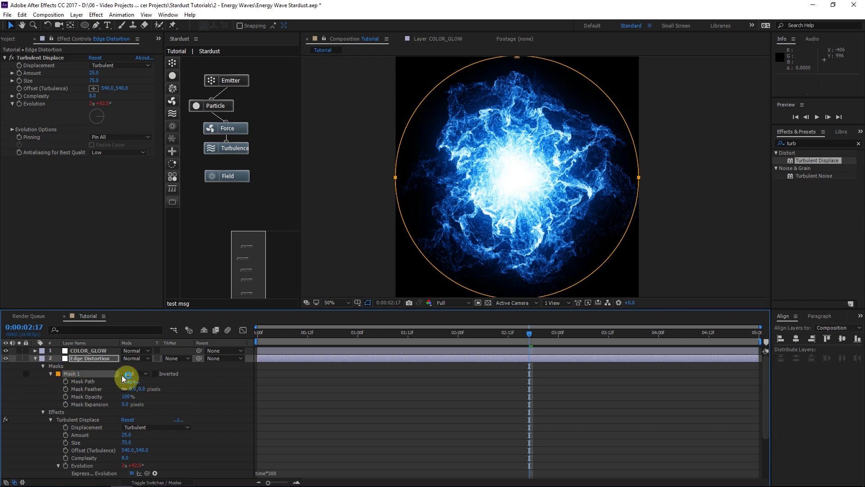
{"action": "left_click", "coordinate": [136, 373]}
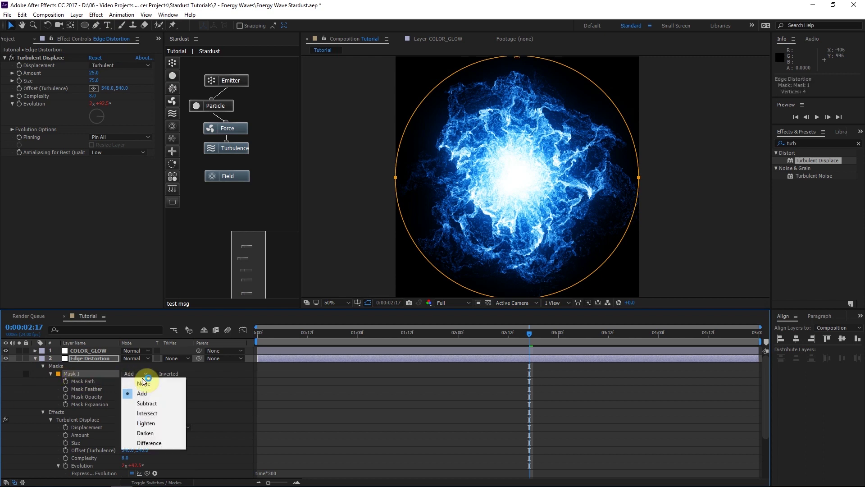
{"action": "left_click", "coordinate": [140, 403]}
{"action": "mouse_move", "coordinate": [122, 402]}
{"action": "left_mouse_down"}
{"action": "mouse_move", "coordinate": [75, 411]}
{"action": "mouse_move", "coordinate": [130, 408]}
{"action": "left_mouse_up"}
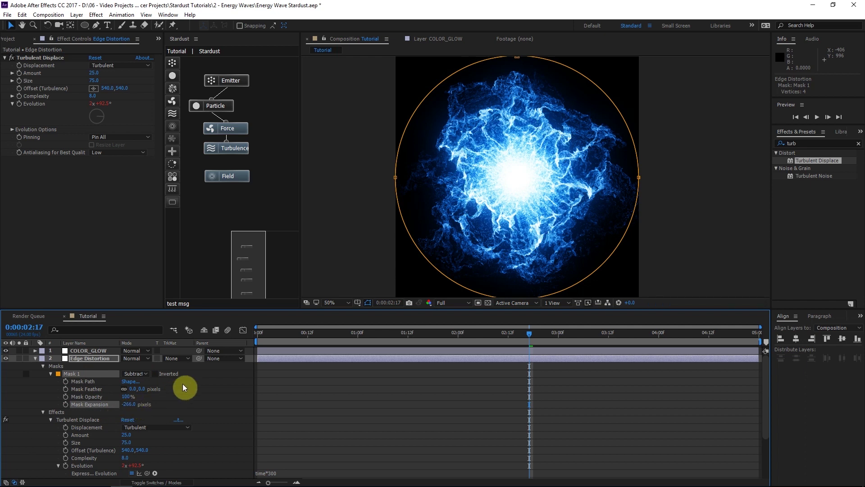
{"action": "left_click", "coordinate": [138, 389]}
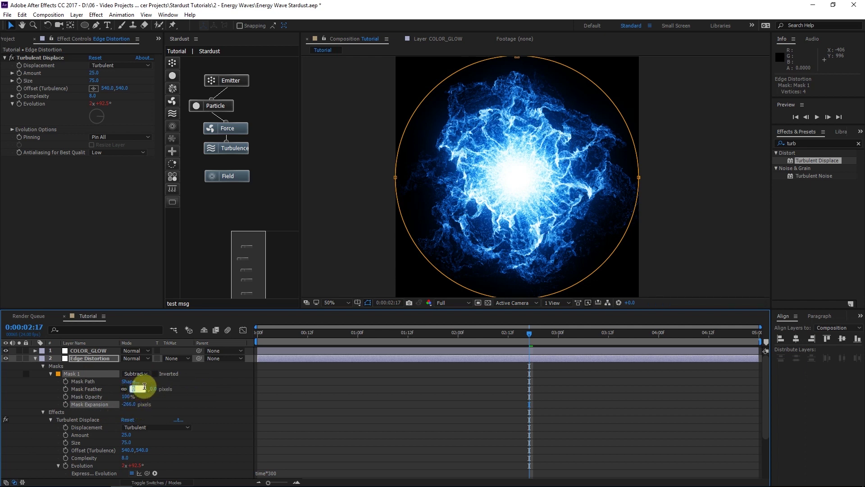
{"action": "type", "text": "50"}
{"action": "left_click", "coordinate": [185, 391]}
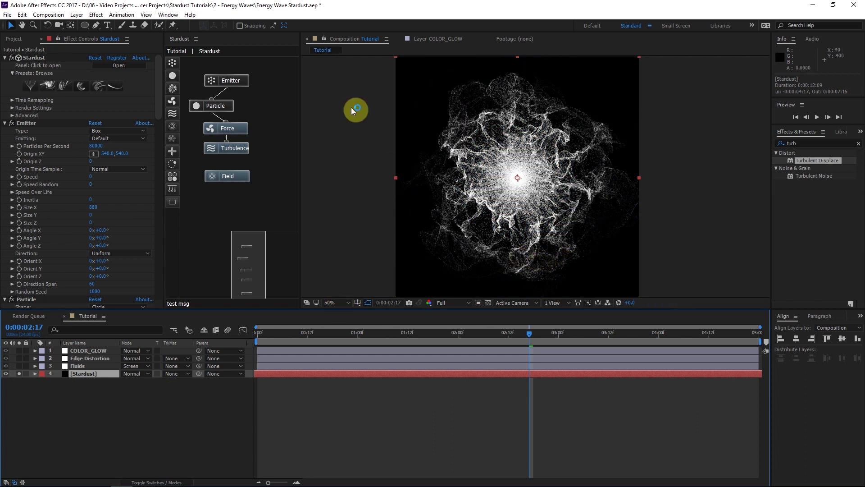
{"action": "left_click_drag", "start_coordinate": [222, 109], "coordinate": [253, 106]}
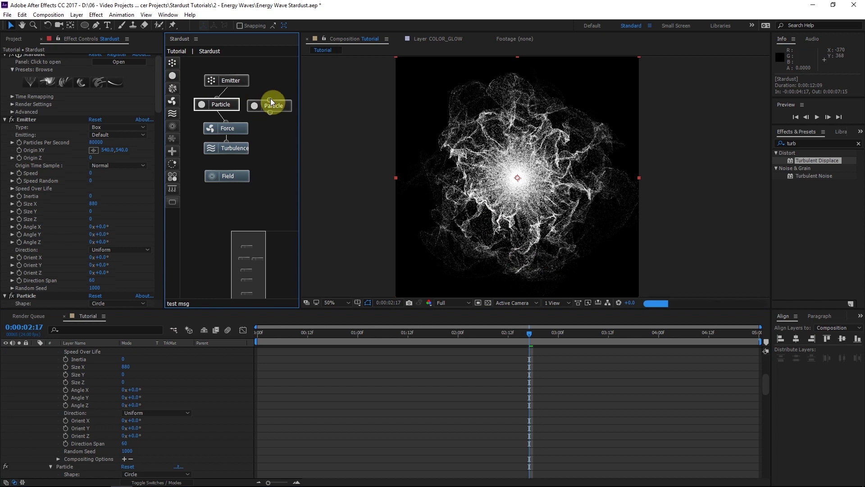
{"action": "left_click", "coordinate": [273, 99]}
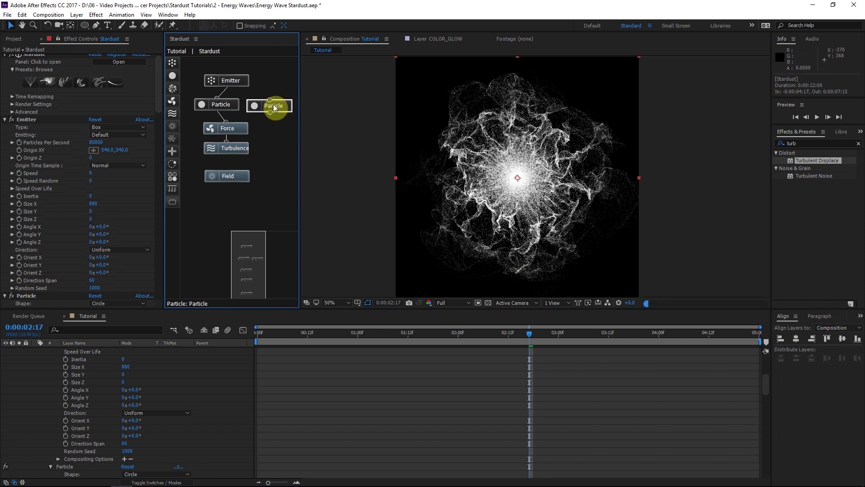
{"action": "key", "text": "Delete"}
- Duplicate the Stardust layer, move the copy directly below COLOR_GLOW, and leave only the copy soloed
{"action": "scroll", "coordinate": [197, 423], "scroll_direction": "up", "scroll_amount": 12}
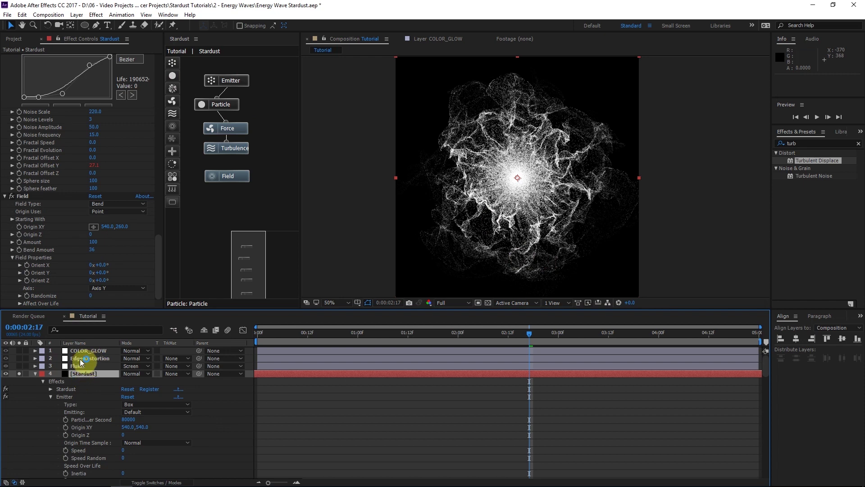
{"action": "left_click", "coordinate": [81, 358]}
{"action": "left_click", "coordinate": [78, 367]}
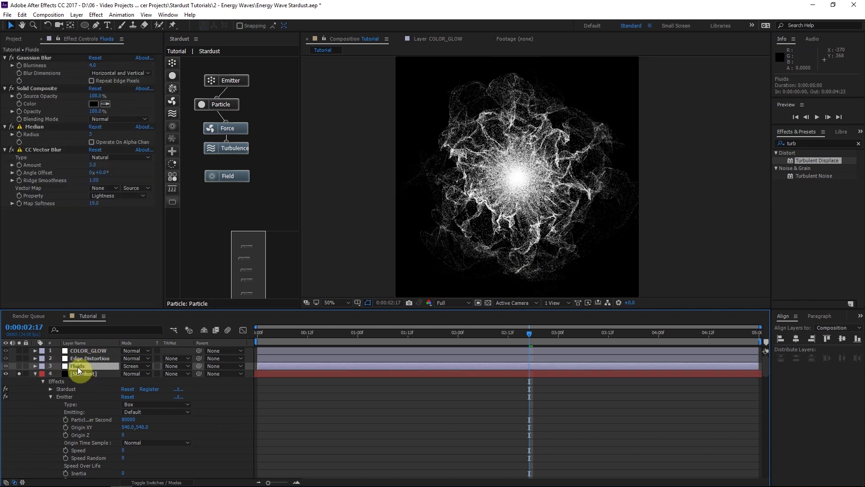
{"action": "left_click", "coordinate": [35, 374]}
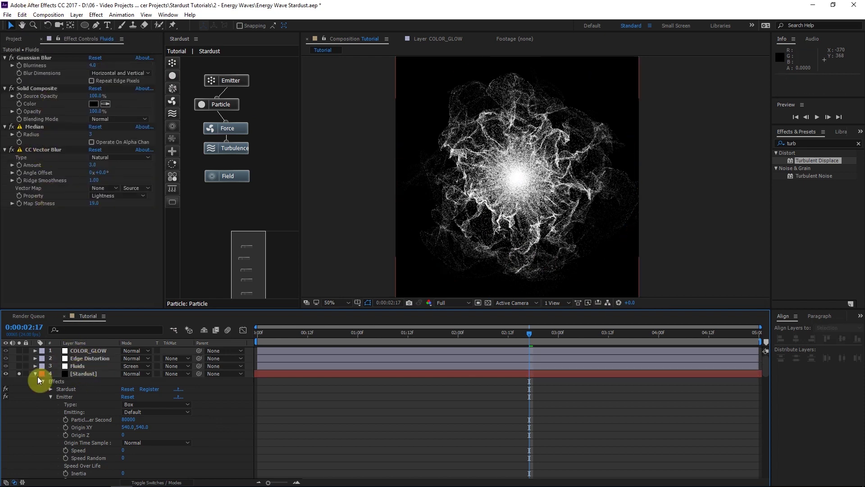
{"action": "left_click", "coordinate": [93, 374]}
{"action": "key", "text": "ctrl+d"}
{"action": "key", "text": "ctrl+bracketright"}
{"action": "key", "text": "ctrl+bracketright"}
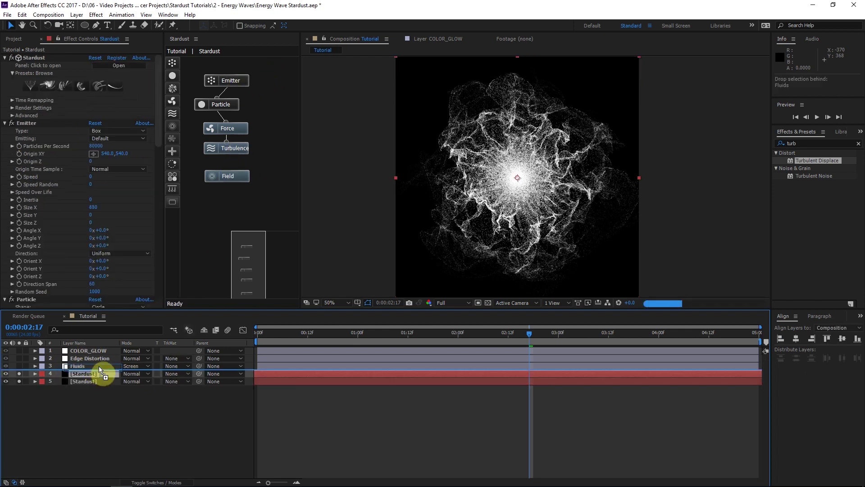
{"action": "left_click", "coordinate": [19, 381]}
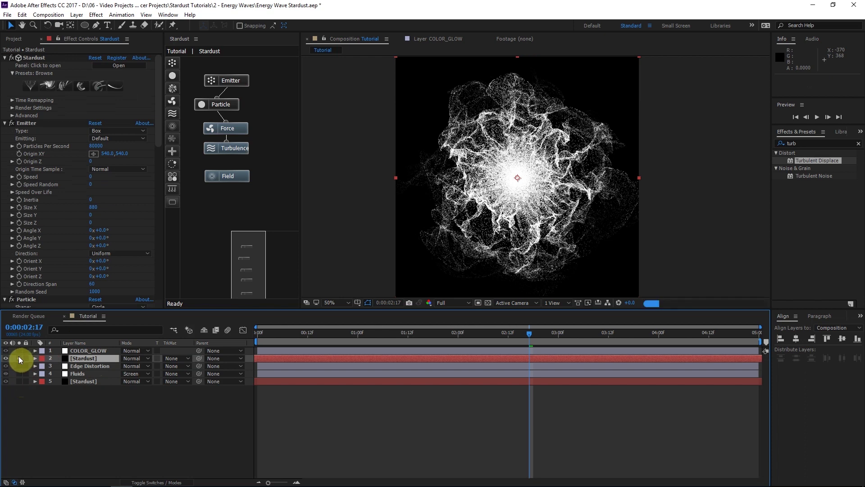
- Set the duplicated Stardust layer's emitter to 100 Particles Per Second
{"action": "left_click", "coordinate": [96, 147]}
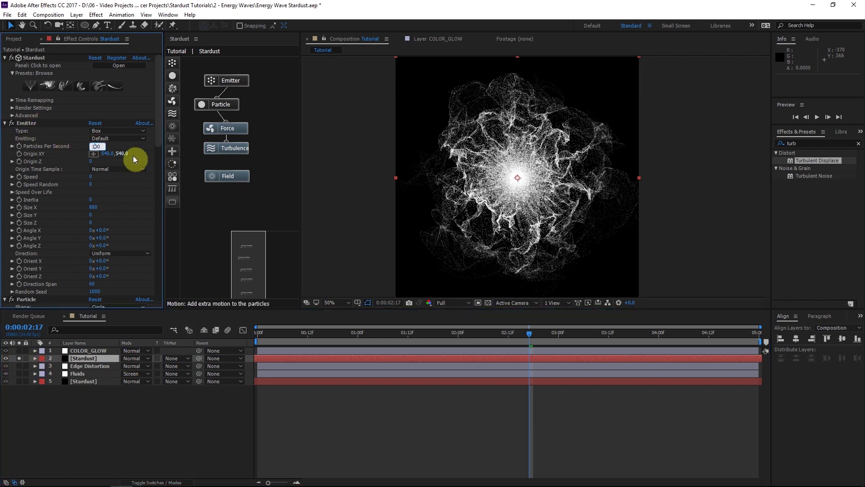
{"action": "type", "text": "100"}
{"action": "key", "text": "Return"}
- Set the particle Size to 4 pixels and Size Random to 50 on the duplicated Stardust layer
{"action": "scroll", "coordinate": [38, 209], "scroll_direction": "down", "scroll_amount": 3}
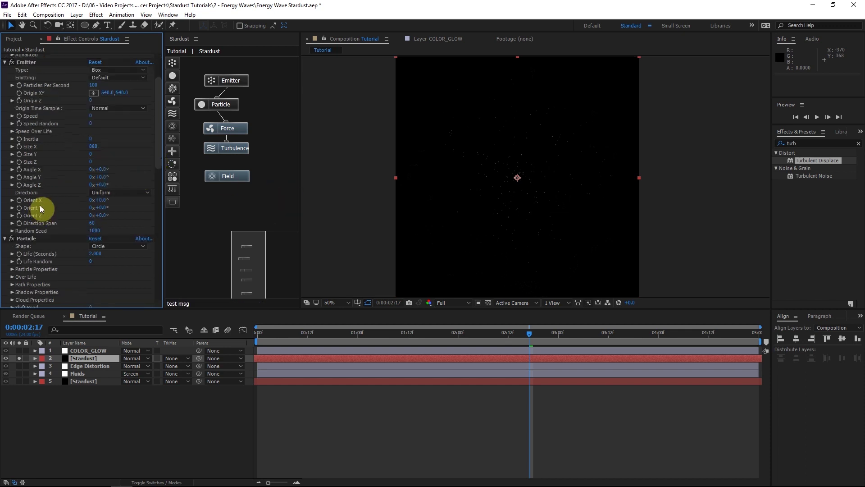
{"action": "scroll", "coordinate": [40, 204], "scroll_direction": "down", "scroll_amount": 2}
{"action": "left_click", "coordinate": [25, 198]}
{"action": "left_click", "coordinate": [12, 229]}
{"action": "scroll", "coordinate": [58, 231], "scroll_direction": "down", "scroll_amount": 1}
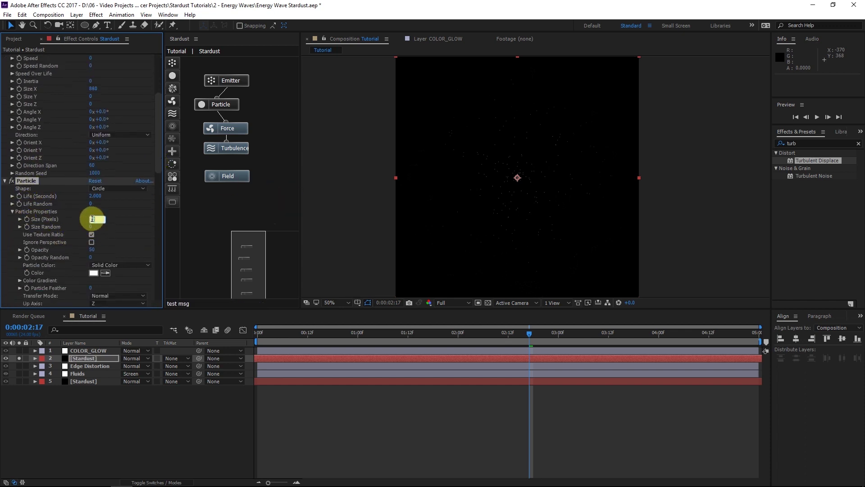
{"action": "type", "text": "3.5"}
{"action": "key", "text": "Return"}
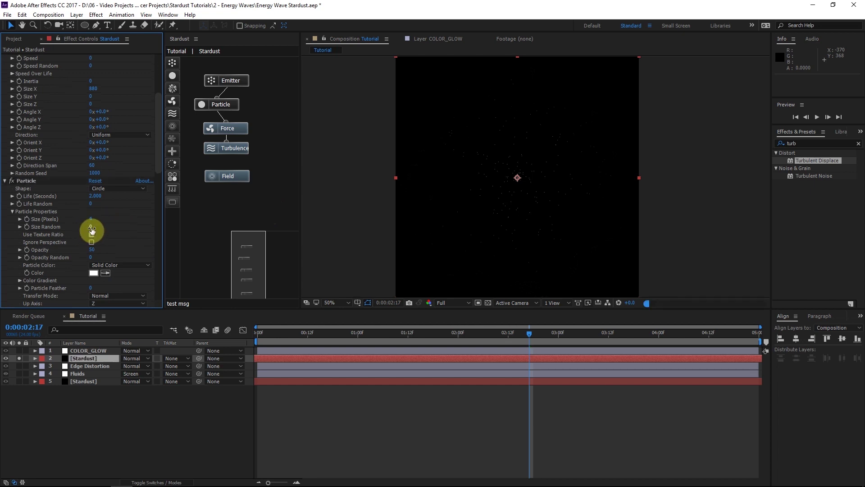
{"action": "type", "text": "50"}
{"action": "key", "text": "Return"}
- Flatten the particle's Size over life graph to a constant full value with a preset and switch it to Draw mode
{"action": "scroll", "coordinate": [533, 189], "scroll_direction": "up", "scroll_amount": 1}
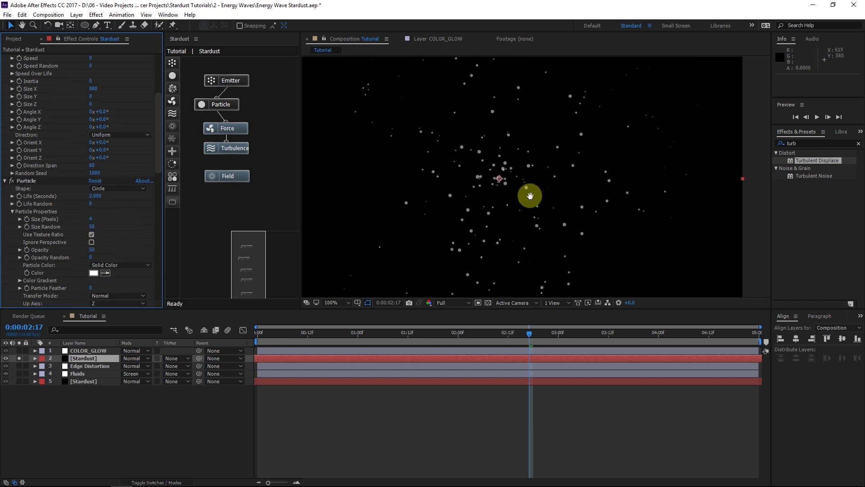
{"action": "key", "text": "space"}
{"action": "left_click_drag", "start_coordinate": [530, 194], "coordinate": [523, 225]}
{"action": "left_click_drag", "start_coordinate": [497, 155], "coordinate": [560, 203]}
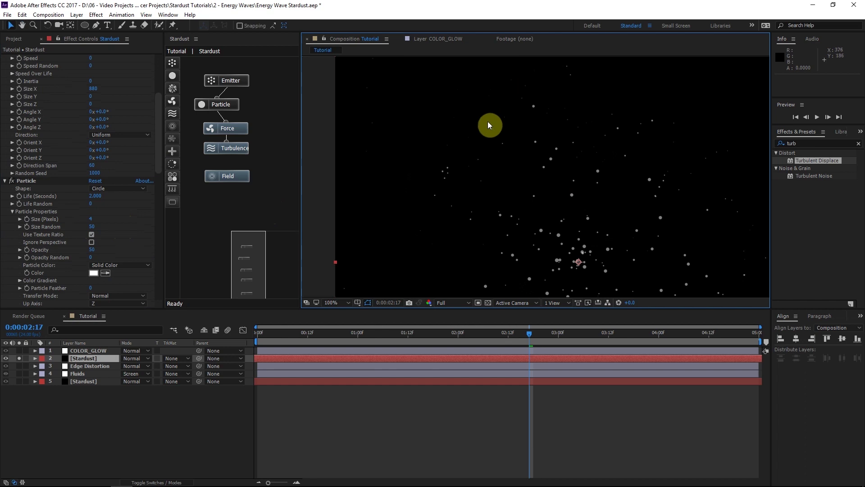
{"action": "scroll", "coordinate": [448, 184], "scroll_direction": "down", "scroll_amount": 1}
{"action": "scroll", "coordinate": [43, 256], "scroll_direction": "down", "scroll_amount": 4}
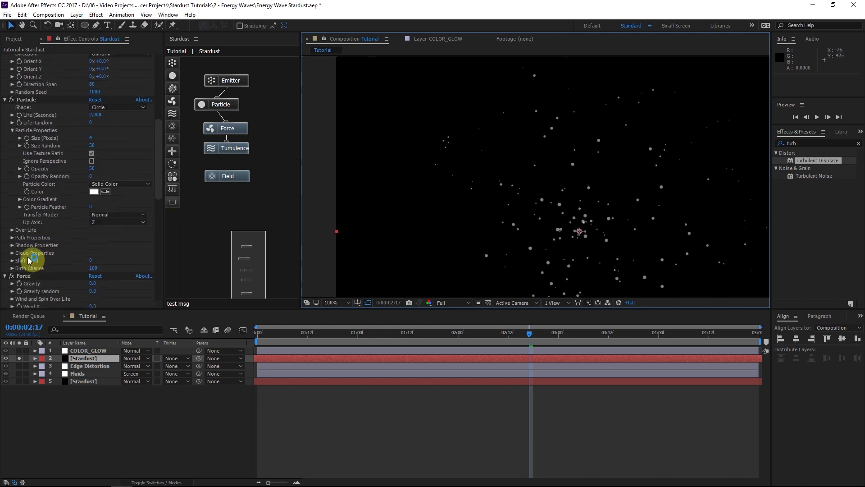
{"action": "left_click", "coordinate": [14, 229]}
{"action": "left_click", "coordinate": [20, 237]}
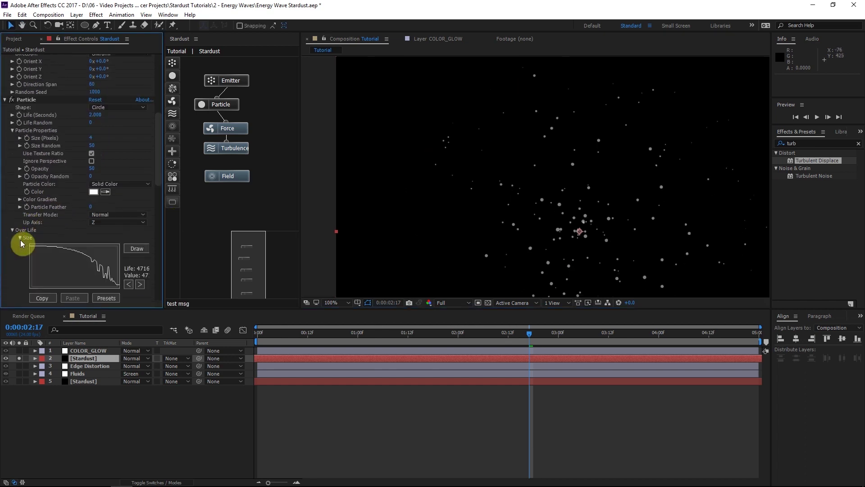
{"action": "scroll", "coordinate": [135, 266], "scroll_direction": "down", "scroll_amount": 1}
{"action": "left_click", "coordinate": [108, 276]}
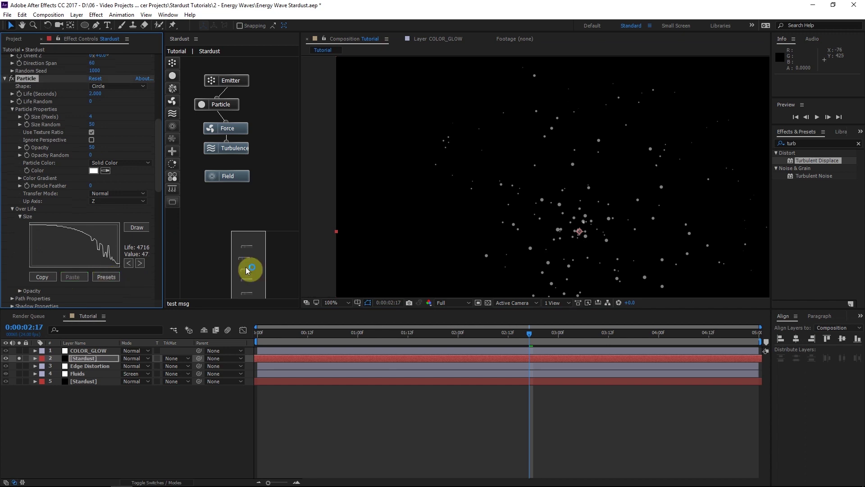
{"action": "left_click", "coordinate": [650, 395]}
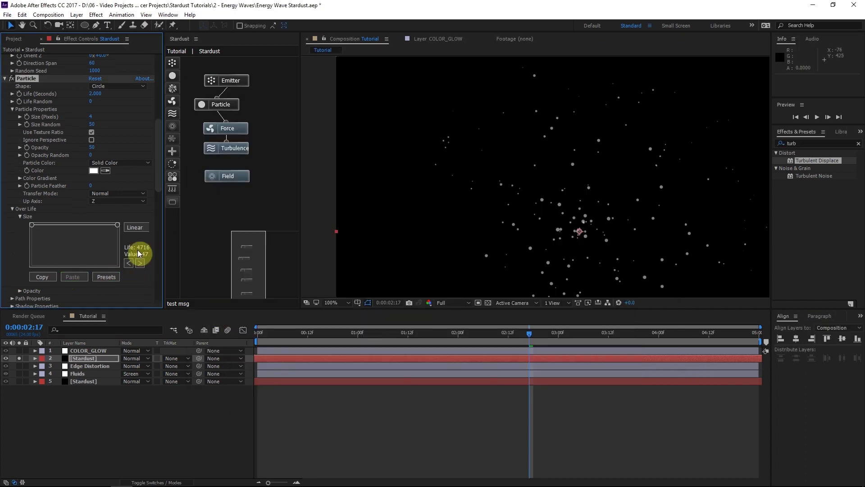
{"action": "left_click", "coordinate": [134, 227]}
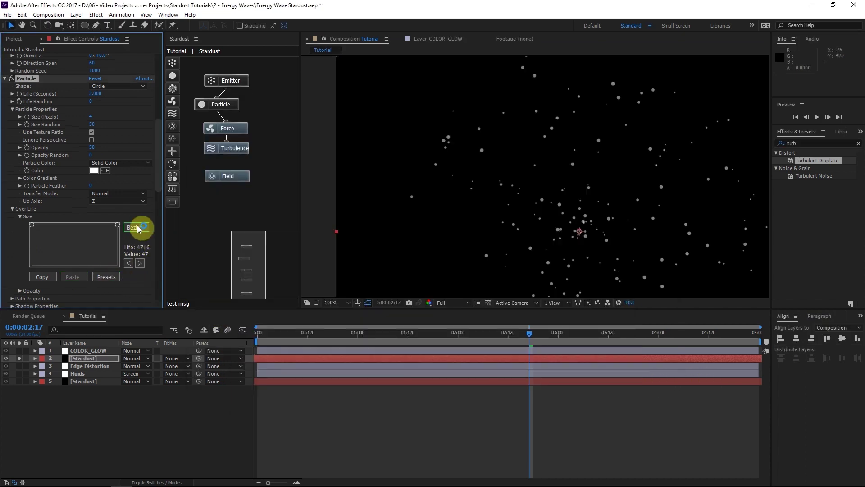
{"action": "left_click", "coordinate": [138, 227]}
- Draw several sharp dips along the later part of the particle's Size over life graph for flickering
{"action": "left_click_drag", "start_coordinate": [164, 212], "coordinate": [175, 213]}
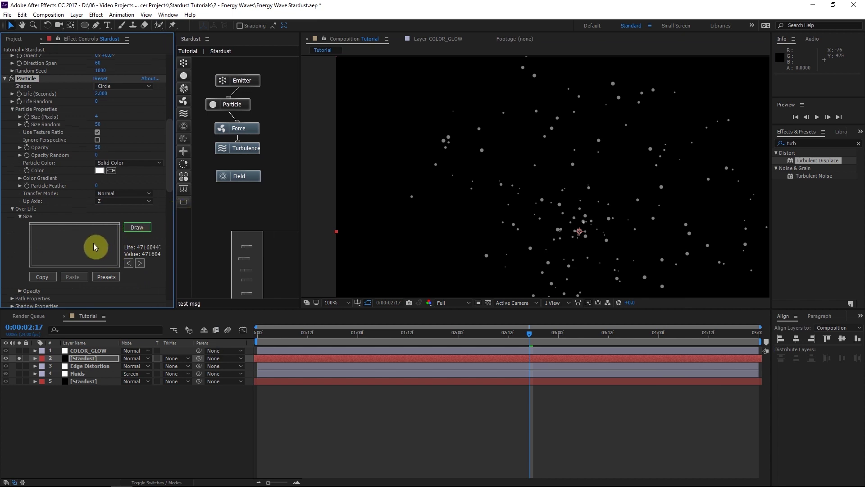
{"action": "mouse_move", "coordinate": [94, 235]}
{"action": "left_mouse_down"}
{"action": "mouse_move", "coordinate": [114, 228]}
{"action": "mouse_move", "coordinate": [119, 250]}
{"action": "mouse_move", "coordinate": [115, 240]}
{"action": "mouse_move", "coordinate": [100, 231]}
{"action": "left_mouse_up"}
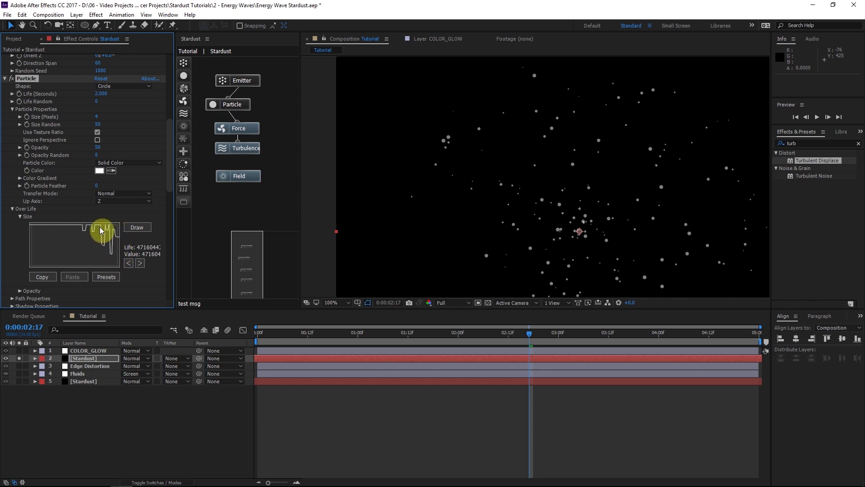
{"action": "scroll", "coordinate": [517, 232], "scroll_direction": "down", "scroll_amount": 1}
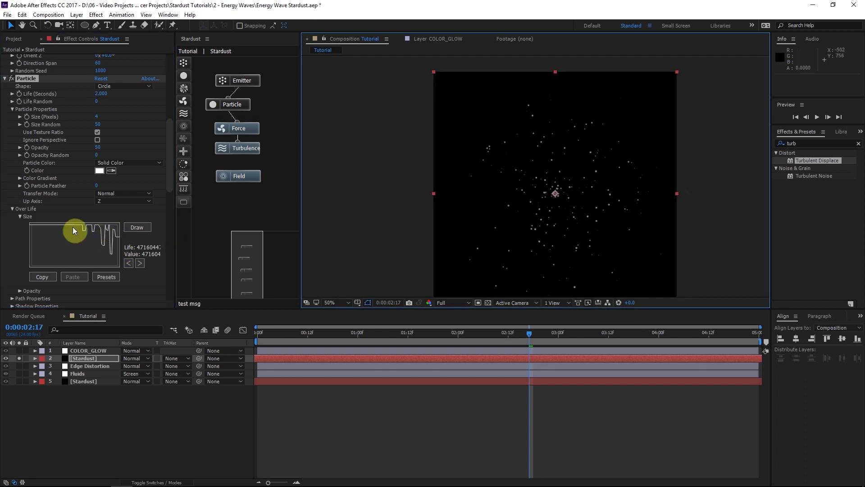
{"action": "left_click", "coordinate": [67, 228]}
- Set the particle's Life Random to 35
{"action": "mouse_move", "coordinate": [511, 249]}
{"action": "left_mouse_down"}
{"action": "mouse_move", "coordinate": [488, 215]}
{"action": "mouse_move", "coordinate": [483, 235]}
{"action": "left_mouse_up"}
{"action": "scroll", "coordinate": [43, 109], "scroll_direction": "up", "scroll_amount": 1}
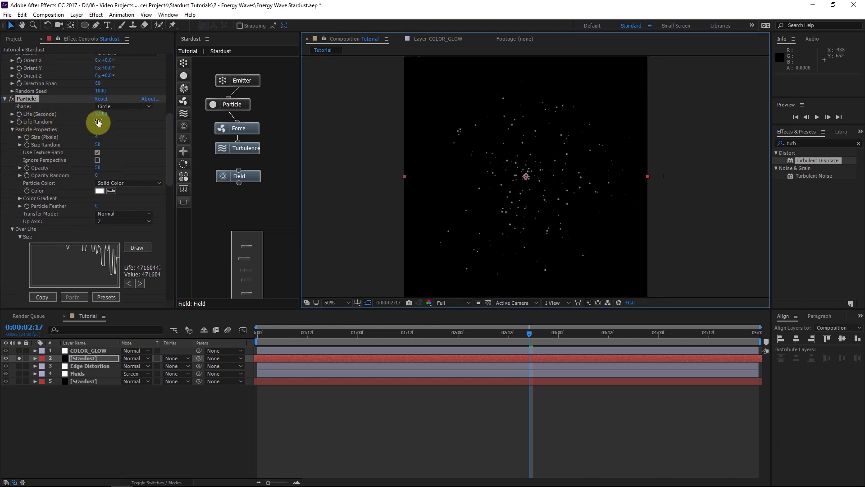
{"action": "left_click_drag", "start_coordinate": [483, 178], "coordinate": [501, 238]}
{"action": "scroll", "coordinate": [478, 198], "scroll_direction": "up", "scroll_amount": 1}
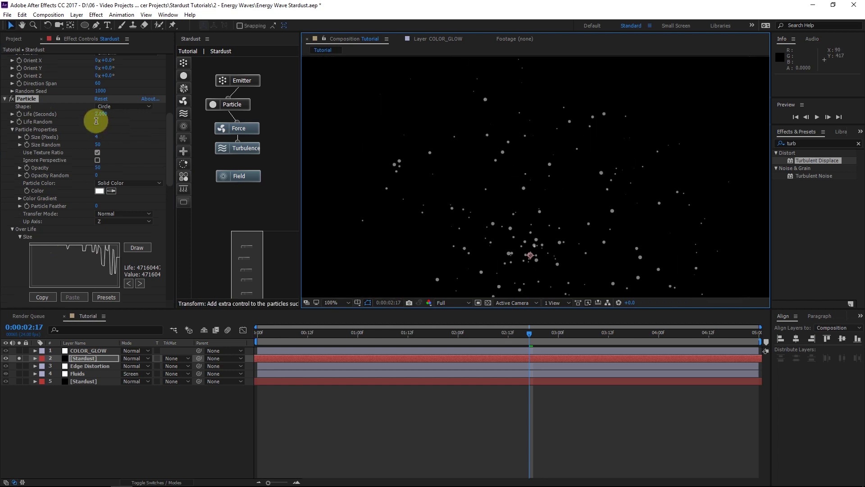
{"action": "left_click", "coordinate": [96, 121]}
{"action": "type", "text": "35"}
{"action": "key", "text": "Return"}
- Raise the particle Opacity to 100 and inspect the brighter particles up close
{"action": "scroll", "coordinate": [503, 155], "scroll_direction": "down", "scroll_amount": 2}
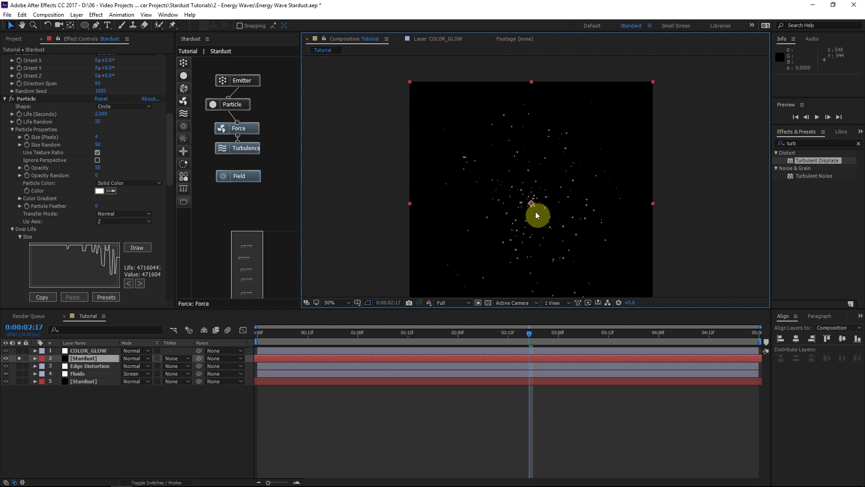
{"action": "scroll", "coordinate": [563, 217], "scroll_direction": "up", "scroll_amount": 2}
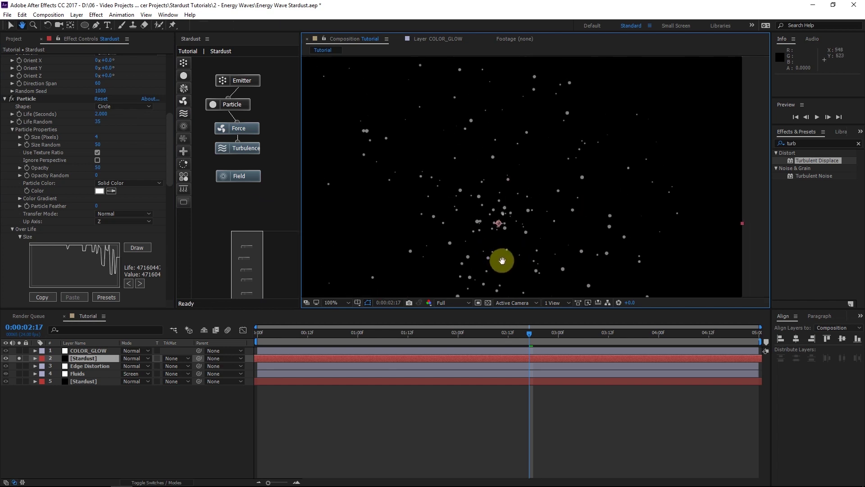
{"action": "scroll", "coordinate": [36, 208], "scroll_direction": "up", "scroll_amount": 3}
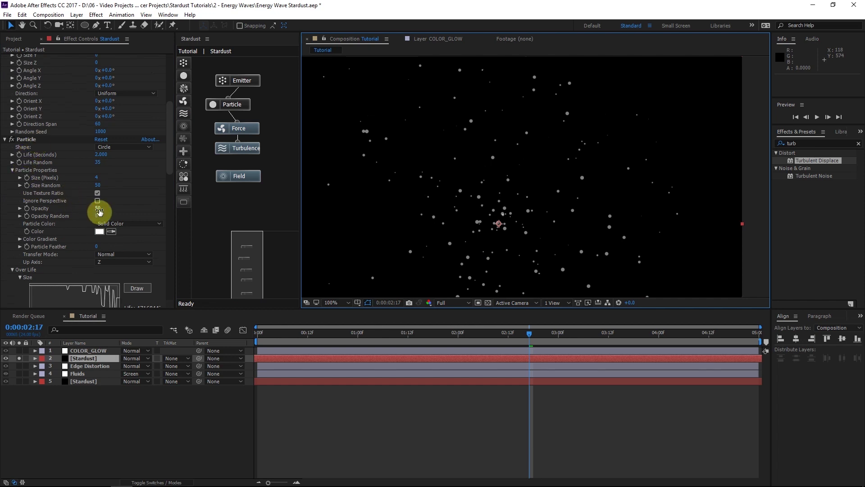
{"action": "left_click_drag", "start_coordinate": [97, 208], "coordinate": [734, 255]}
{"action": "left_click_drag", "start_coordinate": [515, 233], "coordinate": [575, 249]}
{"action": "scroll", "coordinate": [514, 202], "scroll_direction": "up", "scroll_amount": 1}
{"action": "scroll", "coordinate": [506, 193], "scroll_direction": "down", "scroll_amount": 1}
{"action": "left_click_drag", "start_coordinate": [506, 193], "coordinate": [498, 208]}
{"action": "scroll", "coordinate": [506, 188], "scroll_direction": "up", "scroll_amount": 1}
{"action": "scroll", "coordinate": [93, 225], "scroll_direction": "down", "scroll_amount": 1}
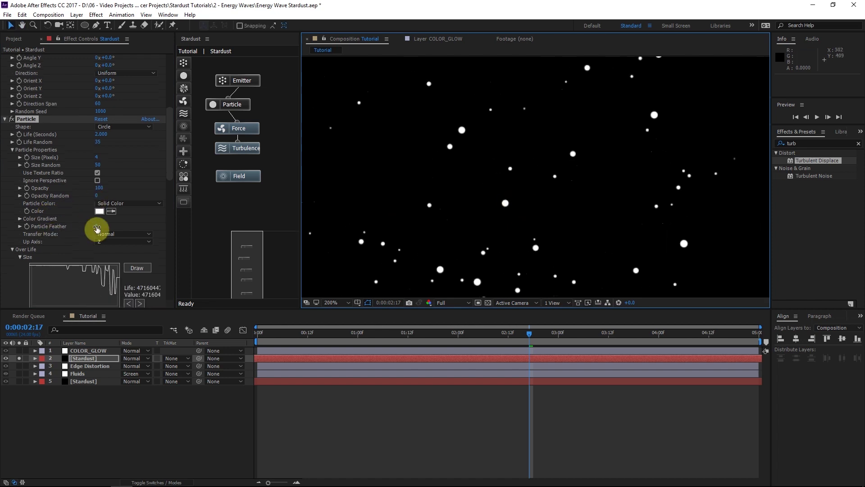
- Set the Particle Feather to 25 on the duplicated Stardust layer
{"action": "left_click", "coordinate": [97, 227]}
{"action": "type", "text": "0"}
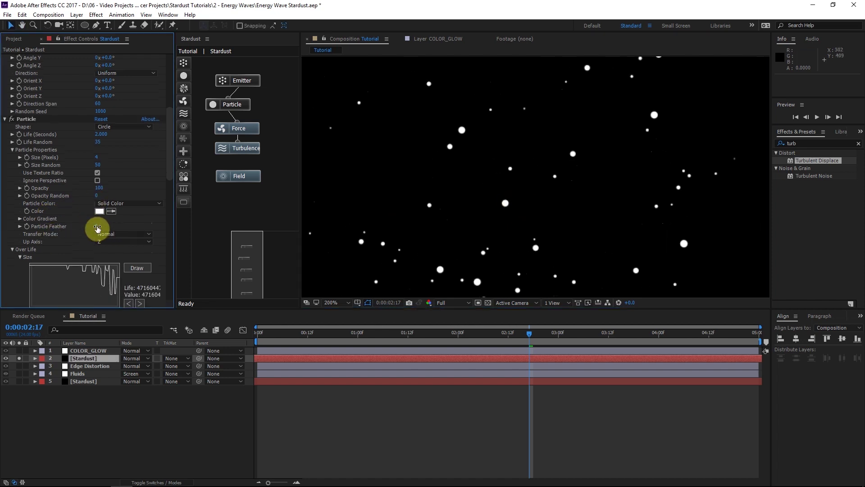
{"action": "key", "text": "Return"}
{"action": "scroll", "coordinate": [558, 170], "scroll_direction": "down", "scroll_amount": 2}
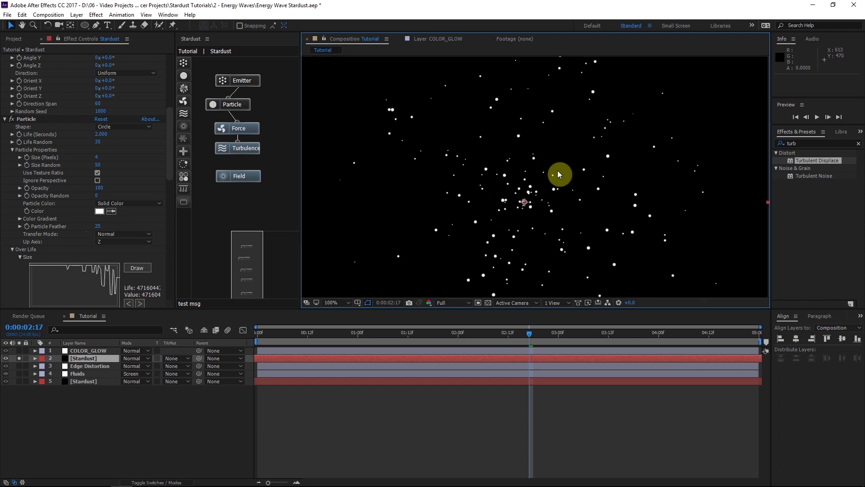
{"action": "scroll", "coordinate": [57, 155], "scroll_direction": "up", "scroll_amount": 5}
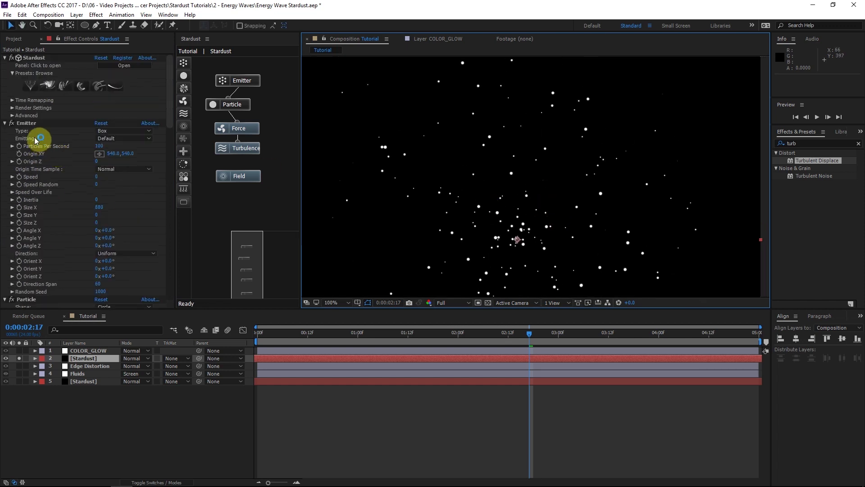
- Turn on motion blur in the render settings of the duplicated Stardust layer
{"action": "left_click", "coordinate": [13, 108]}
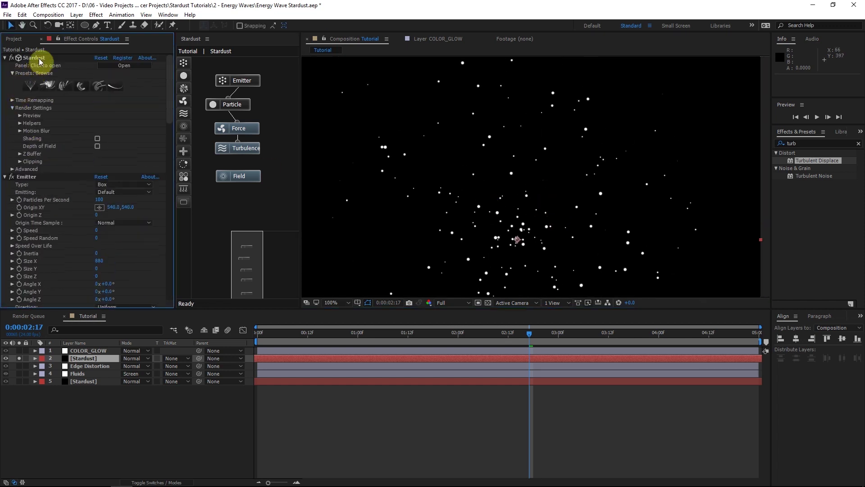
{"action": "left_click", "coordinate": [20, 130]}
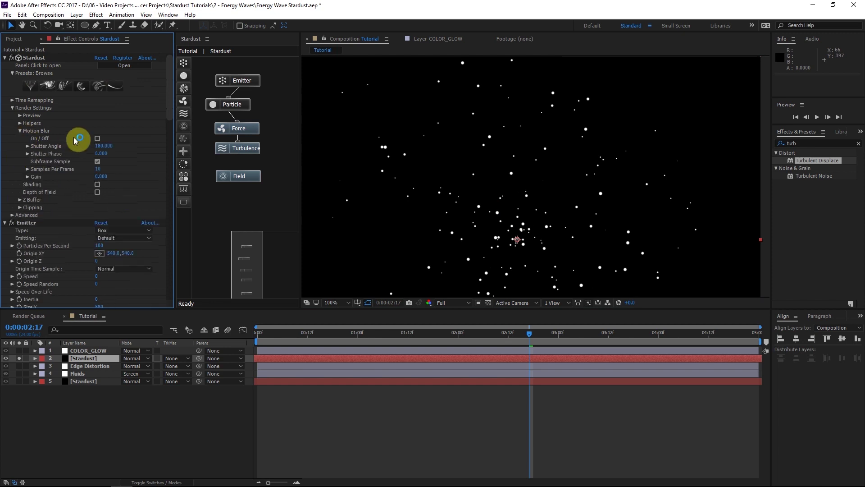
{"action": "left_click", "coordinate": [105, 138]}
- Set the Emitter's Random Seed to 2070 on the duplicated Stardust layer to vary the particle arrangement
{"action": "scroll", "coordinate": [40, 257], "scroll_direction": "down", "scroll_amount": 5}
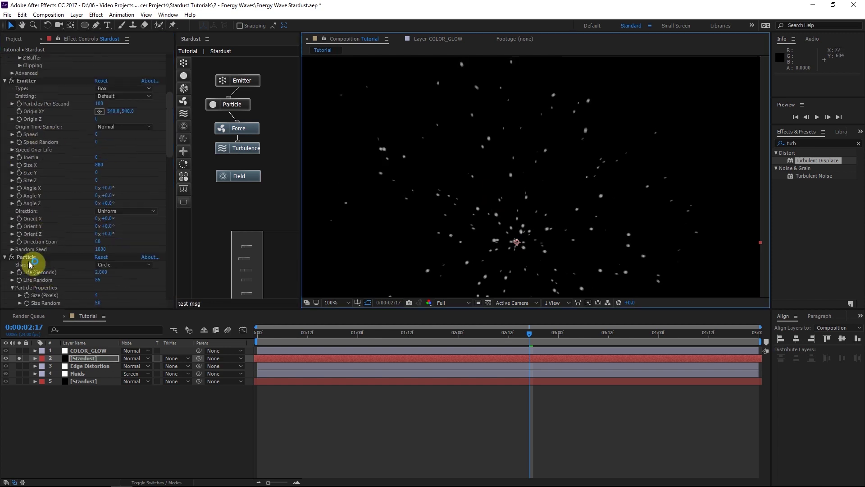
{"action": "left_click_drag", "start_coordinate": [95, 250], "coordinate": [145, 247]}
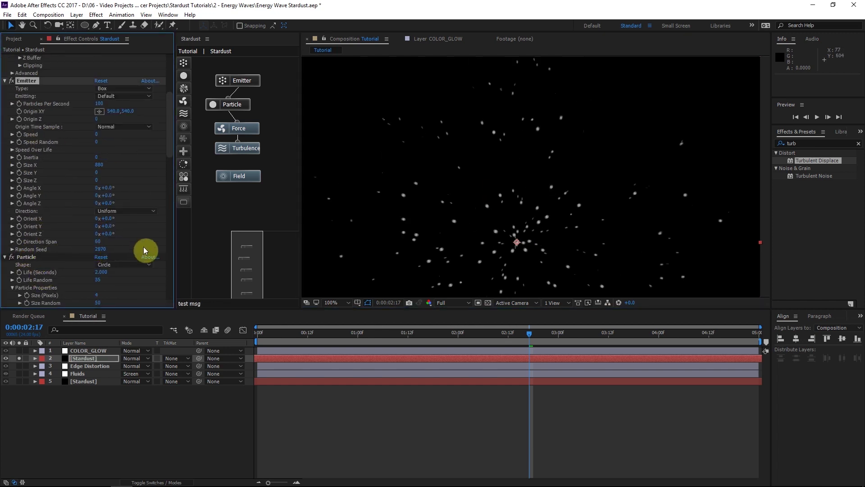
{"action": "left_click", "coordinate": [542, 226]}
- Solo the original Stardust layer together with the sparse particle layer and select the original for editing
{"action": "left_click", "coordinate": [19, 381]}
{"action": "left_click", "coordinate": [91, 381]}
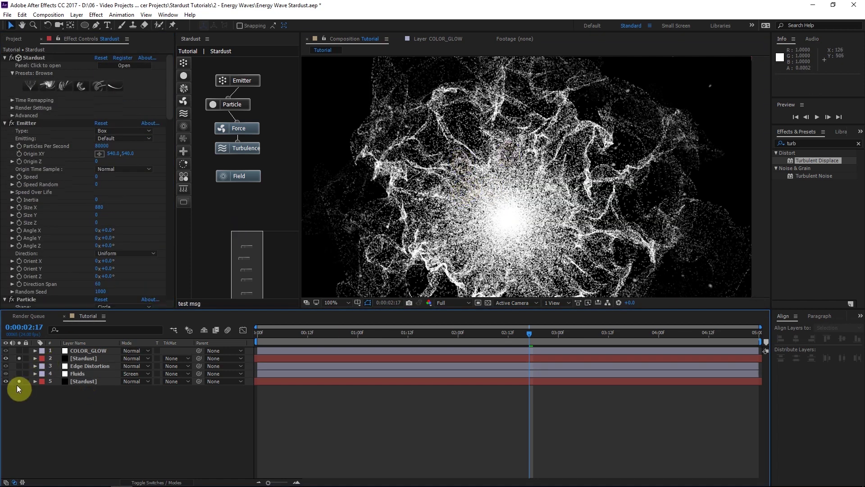
{"action": "left_click", "coordinate": [20, 381]}
{"action": "left_click", "coordinate": [93, 384]}
- Enable motion blur in the original Stardust layer's render settings
{"action": "left_click", "coordinate": [12, 100]}
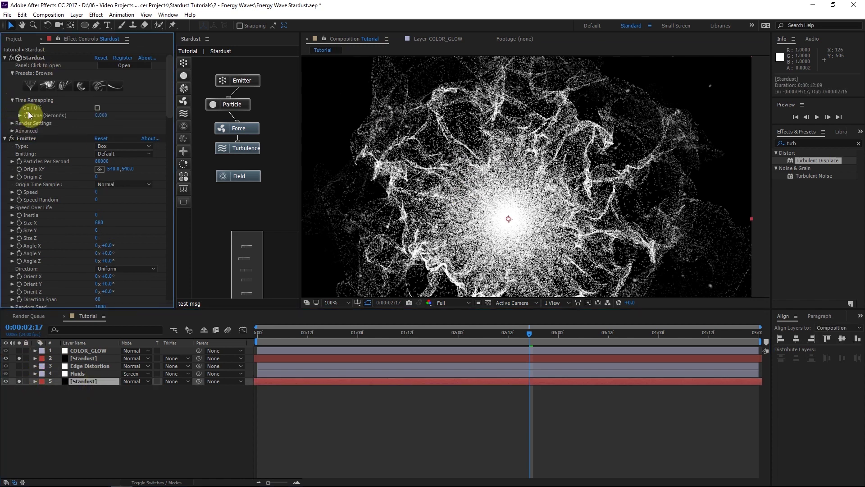
{"action": "left_click", "coordinate": [25, 116]}
{"action": "left_click", "coordinate": [13, 123]}
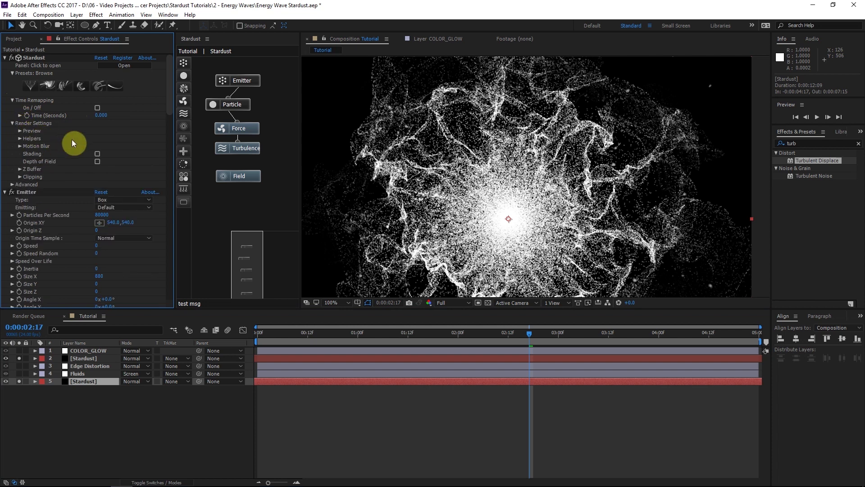
{"action": "left_click", "coordinate": [20, 146]}
{"action": "left_click", "coordinate": [113, 154]}
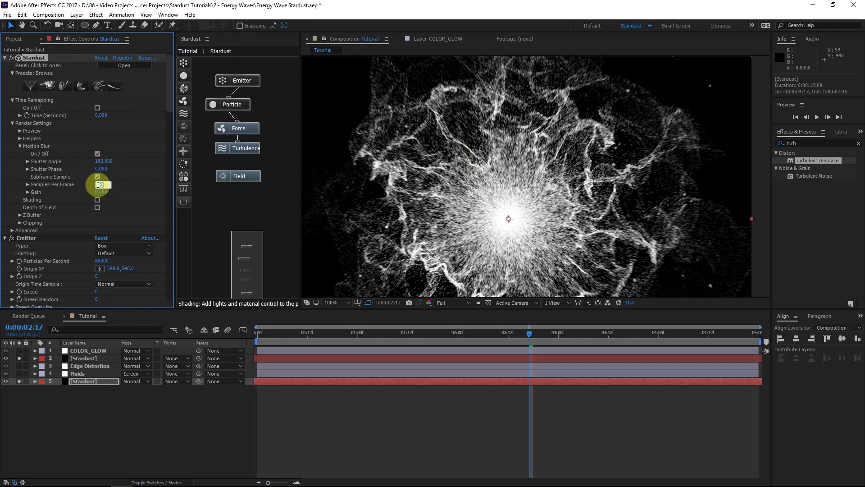
- Set the original Stardust layer's motion blur to 5 samples per frame and a shutter angle of 90
{"action": "type", "text": "5"}
{"action": "left_click", "coordinate": [129, 187]}
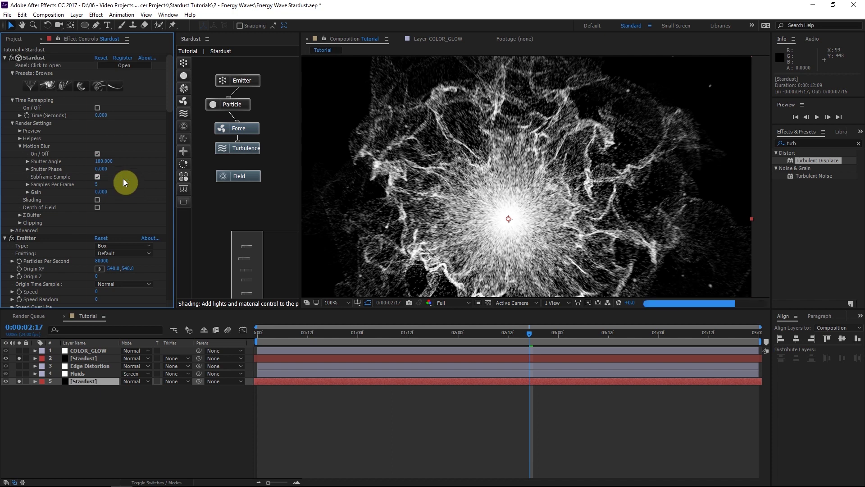
{"action": "left_click", "coordinate": [103, 162]}
{"action": "type", "text": "9"}
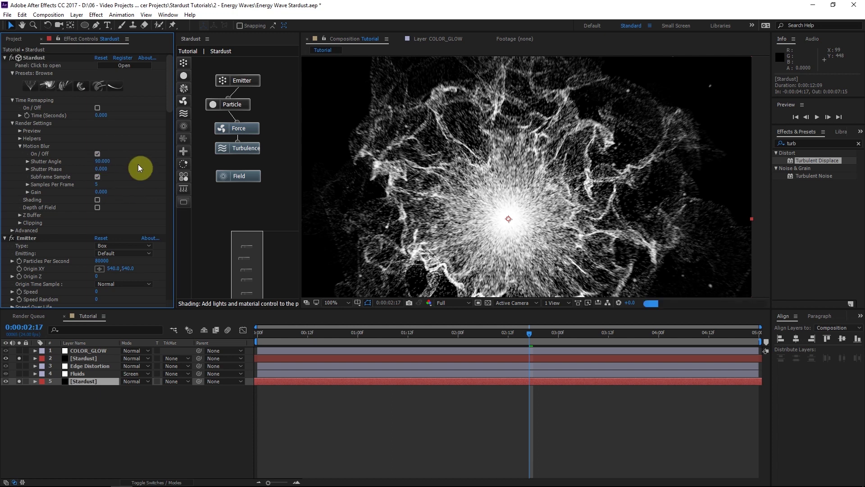
- Switch to the browser and watch the Stardust video on the Superluminal website
{"action": "left_click", "coordinate": [344, 302]}
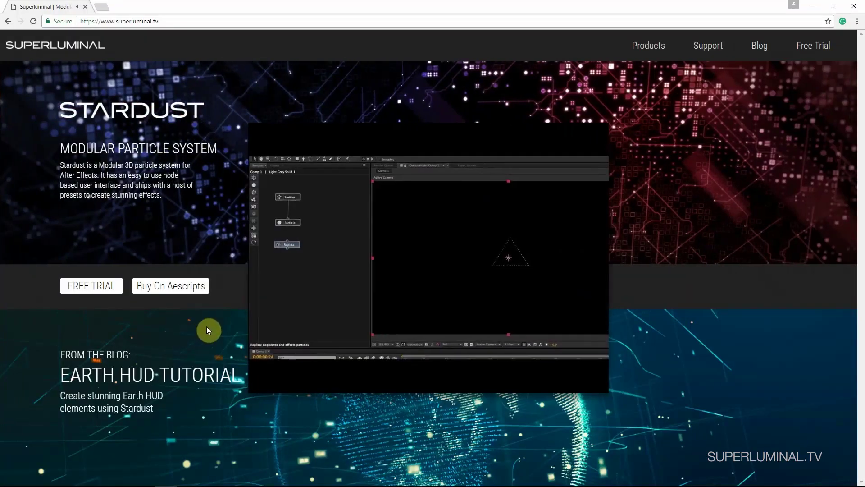
{"action": "mouse_move", "coordinate": [335, 280]}
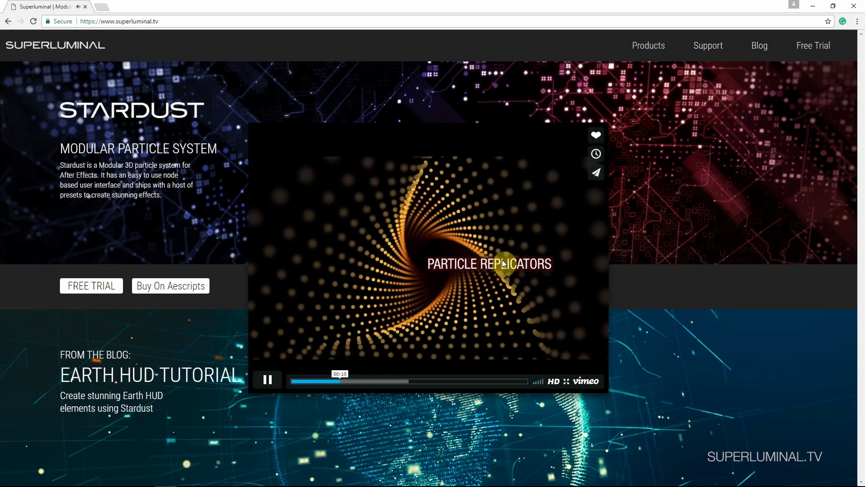